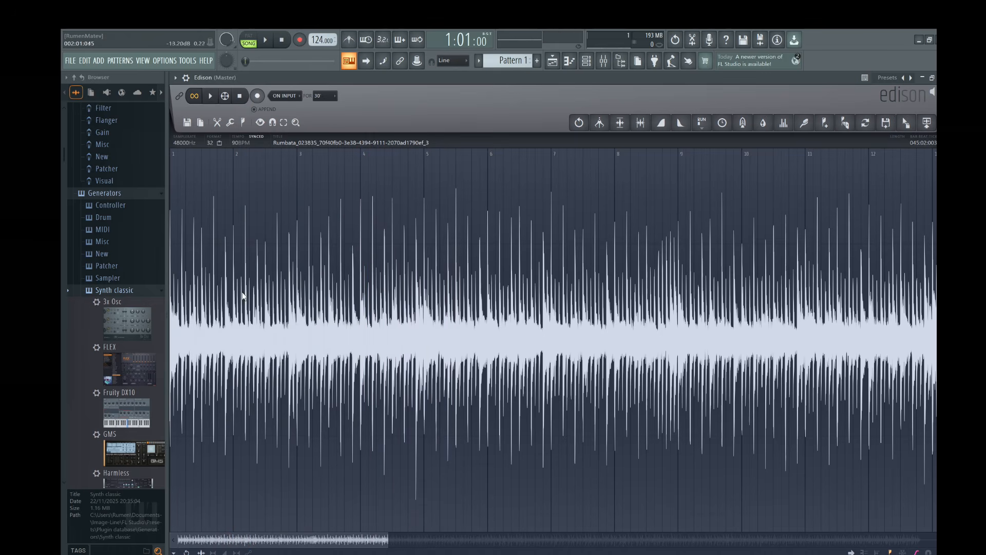
Zoom into the Rumbata waveform in Edison.
scroll(243, 290, "up", 6)
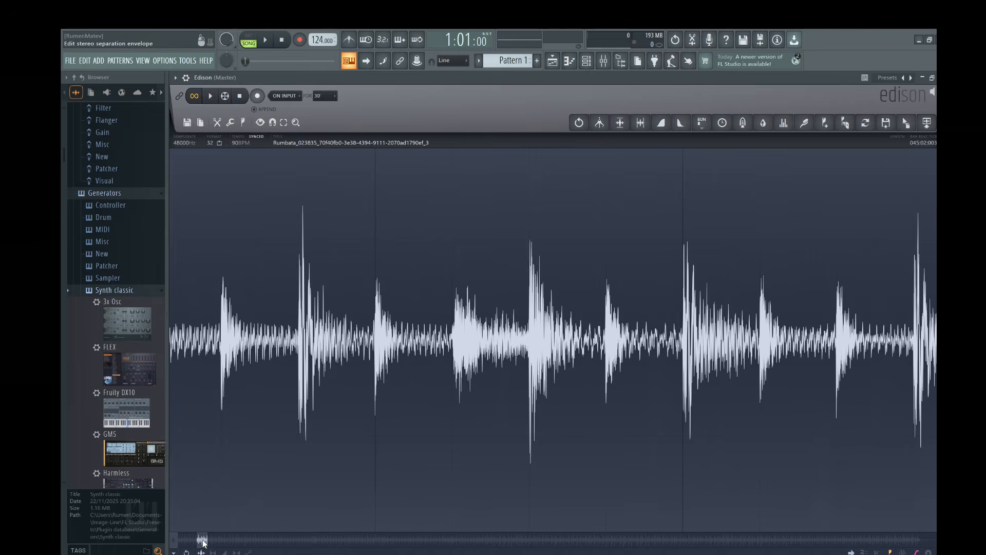
left_click_drag(203, 543, 165, 545)
scroll(177, 383, "up", 3)
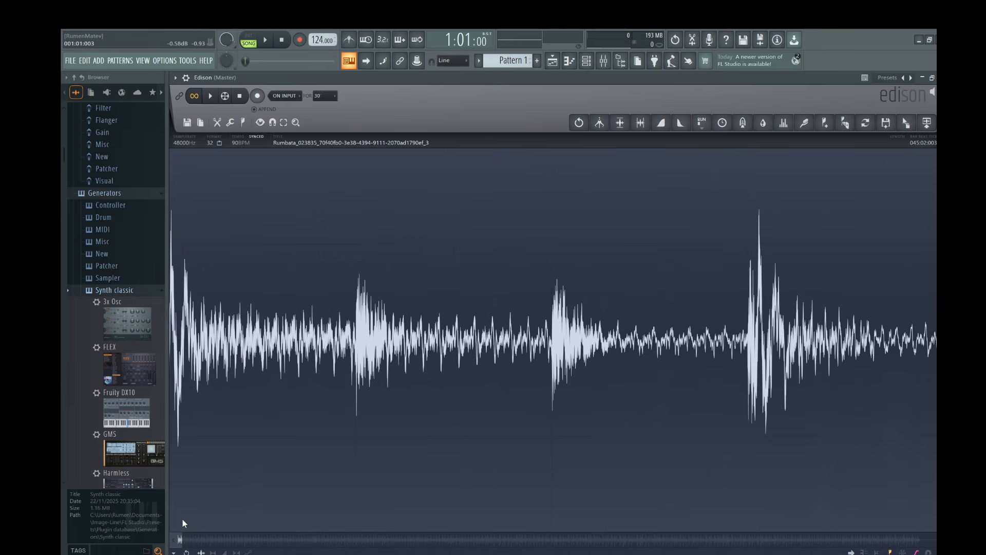
left_click_drag(180, 542, 174, 540)
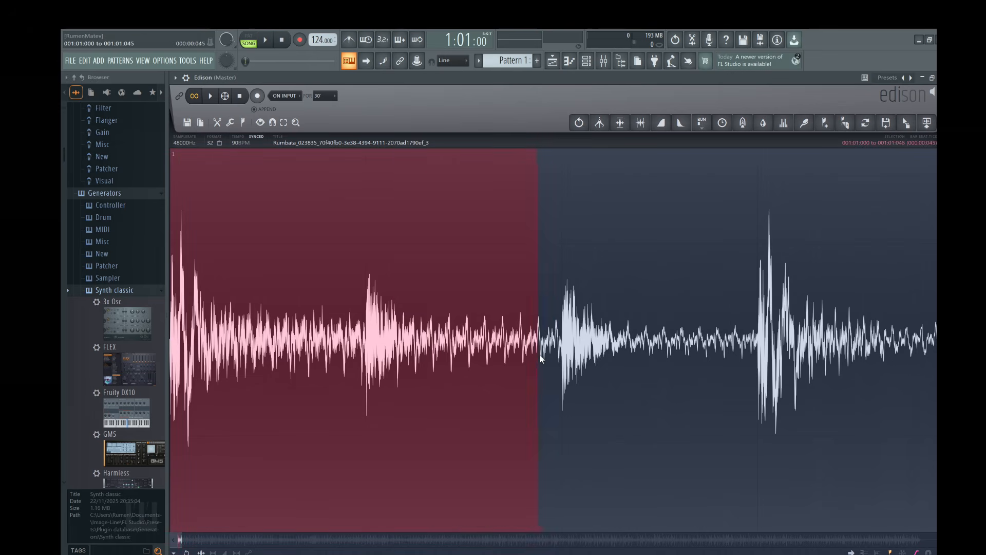
scroll(541, 358, "down", 5)
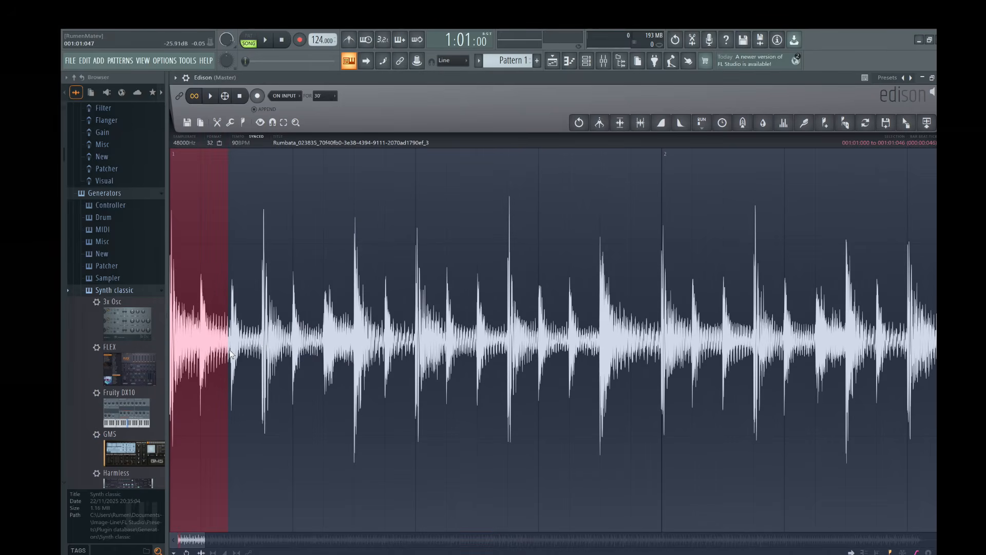
scroll(593, 363, "down", 3)
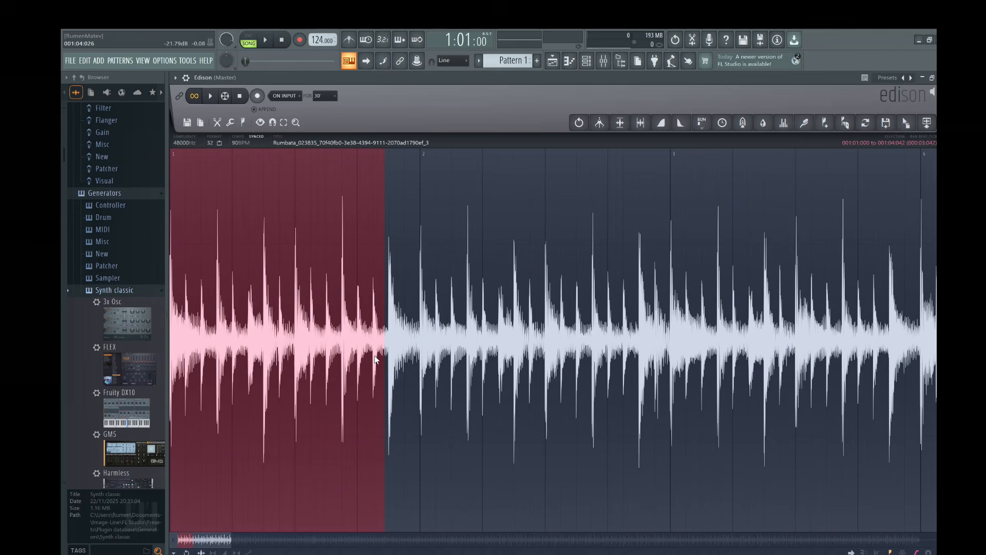
Play the loop and select from bar 1 to the start of bar 3 (001:01:000–003:01:000).
left_click(209, 97)
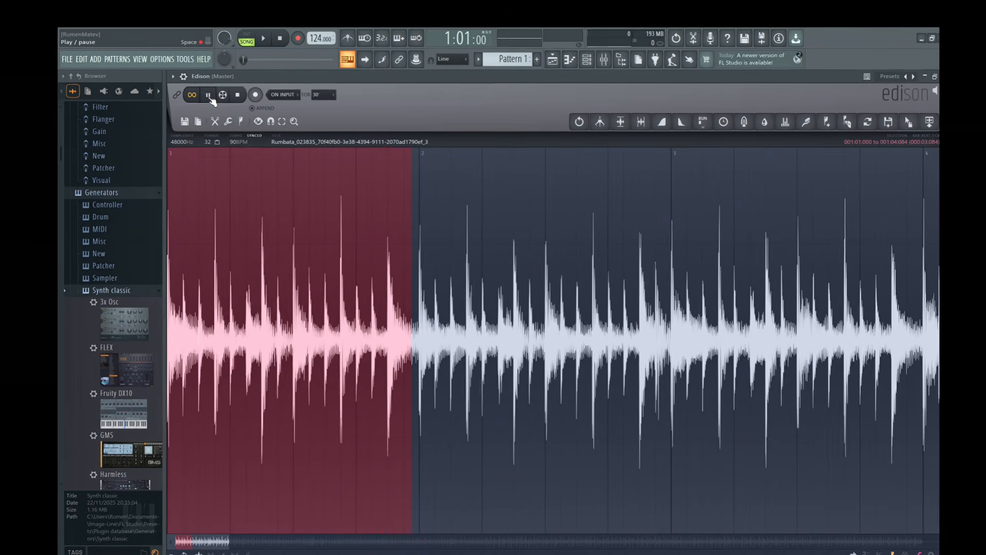
scroll(310, 296, "down", 3)
left_click_drag(296, 295, 412, 309)
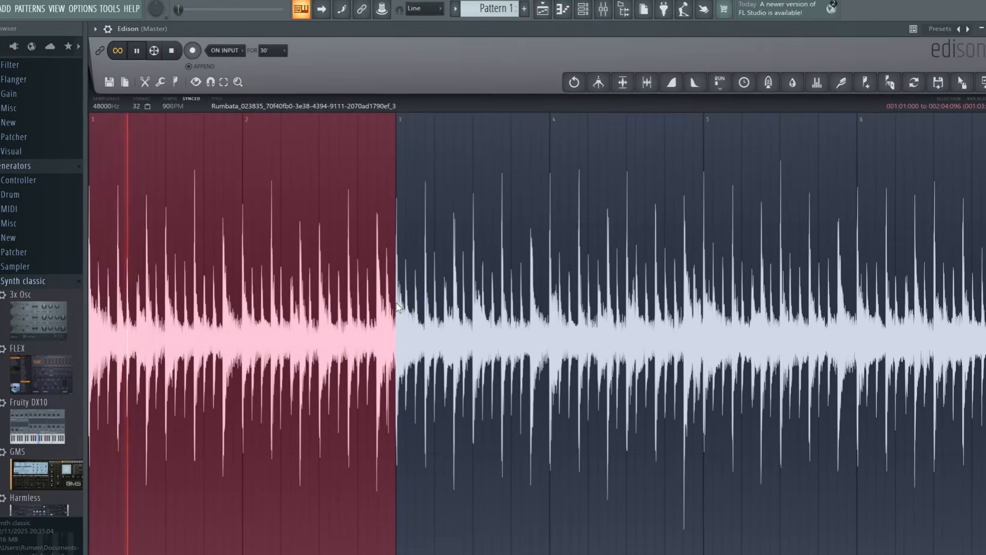
scroll(401, 308, "up", 5)
scroll(383, 296, "up", 4)
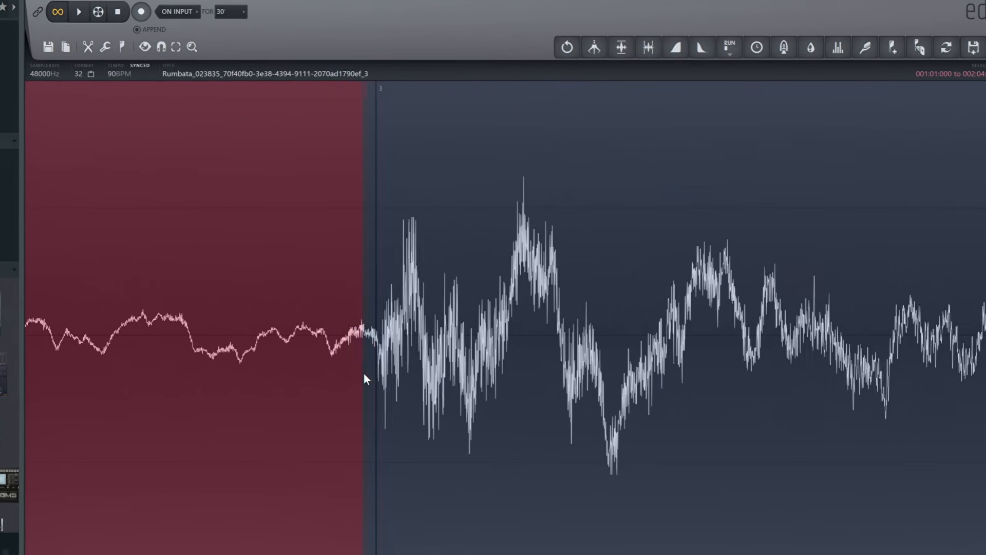
scroll(52, 308, "down", 4)
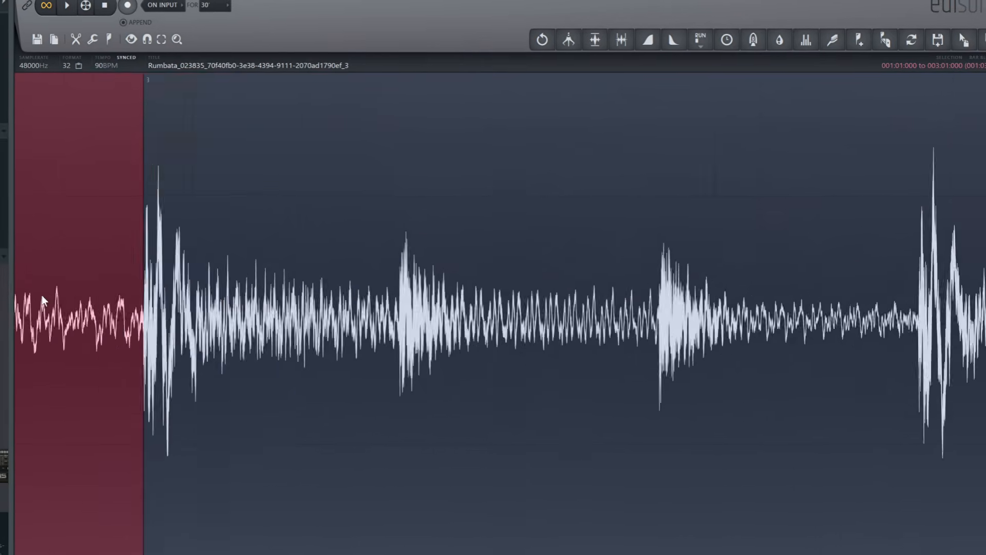
scroll(41, 298, "down", 5)
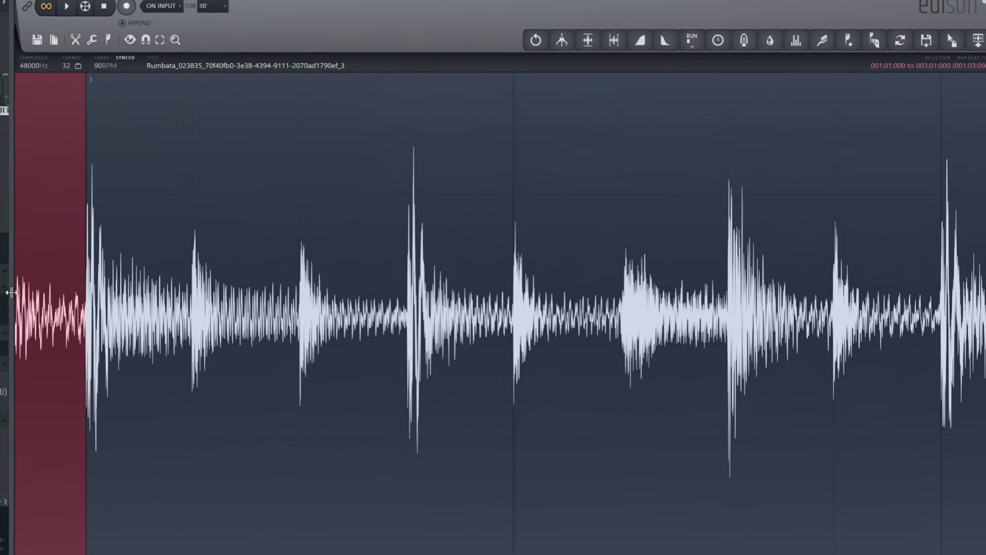
scroll(155, 137, "down", 6)
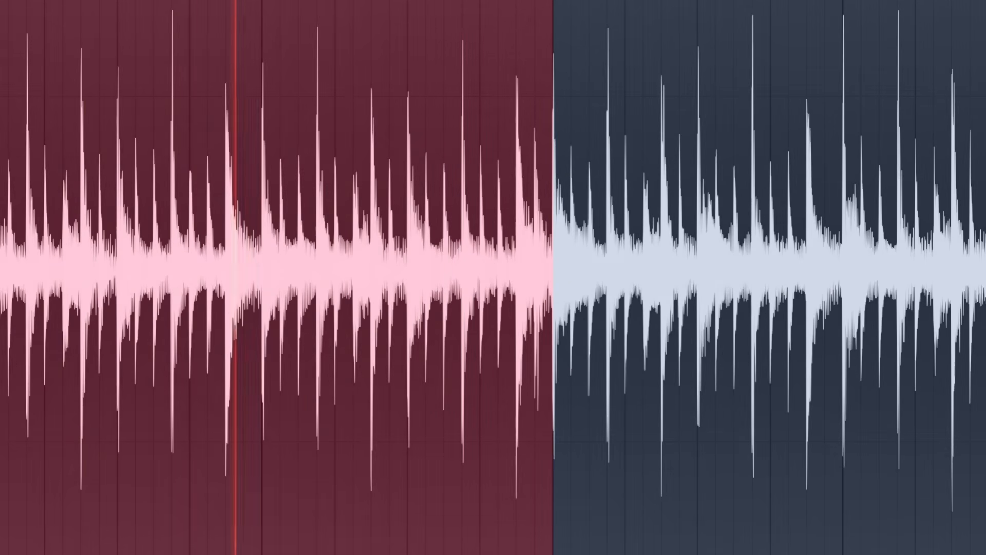
Set the project tempo to 90 BPM and delete the full-length Rumbata channel.
right_click(319, 41)
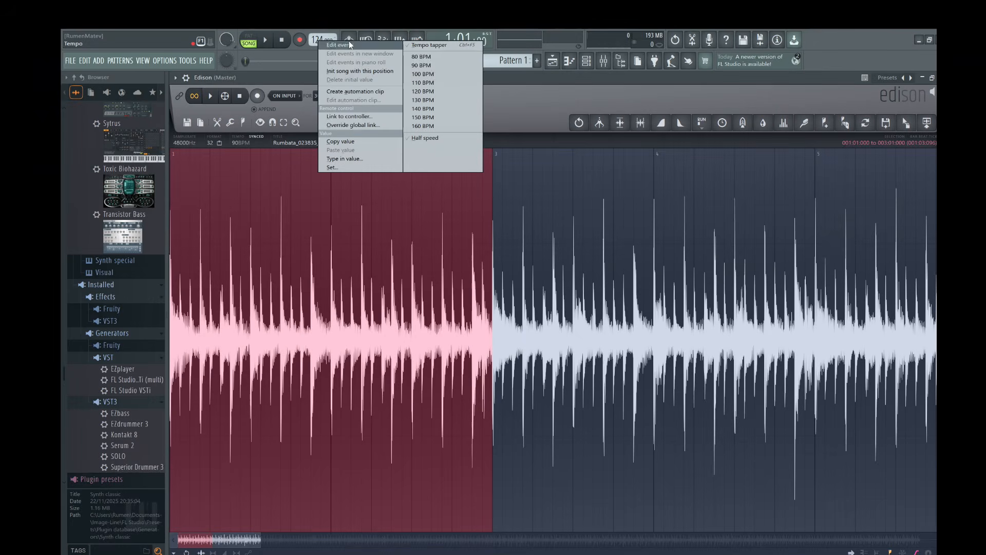
left_click(440, 64)
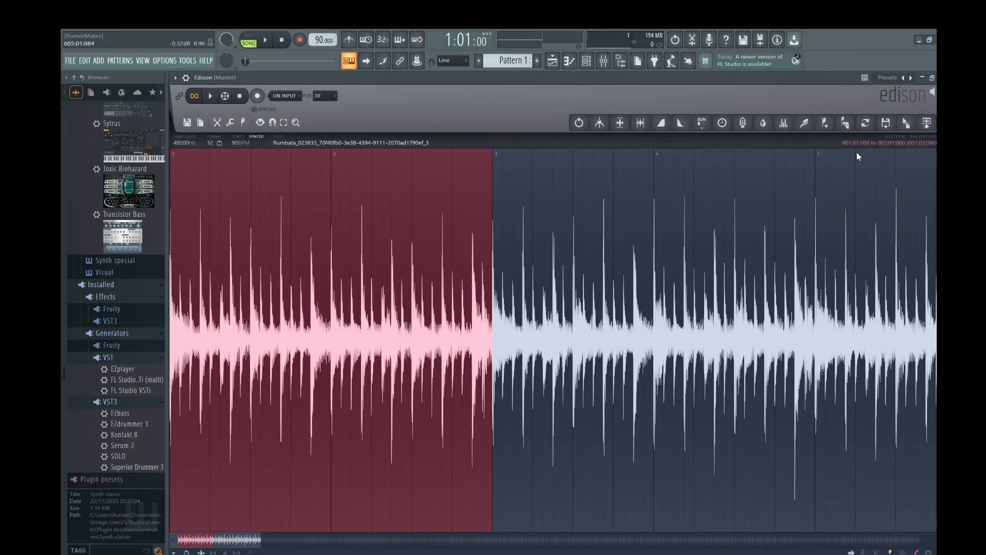
left_click(552, 65)
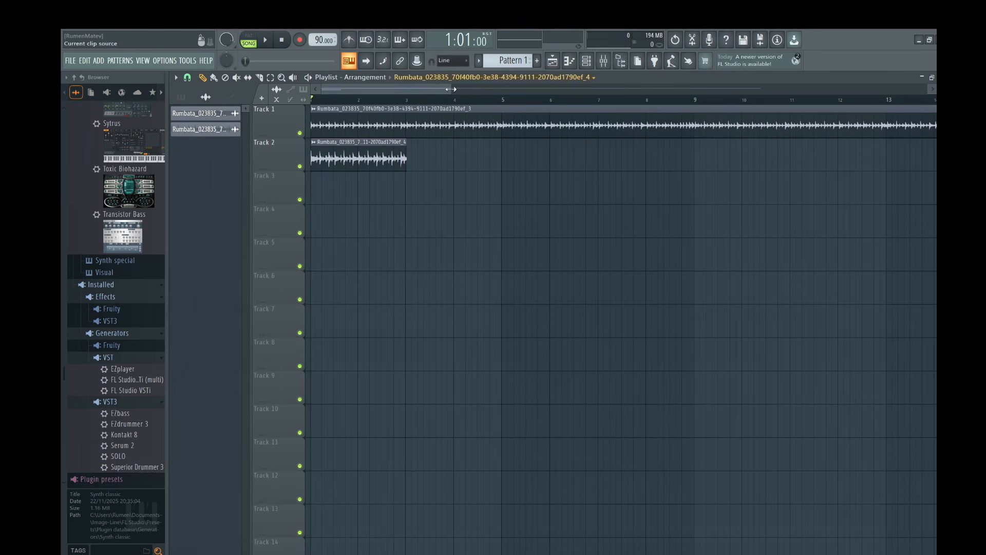
right_click(213, 117)
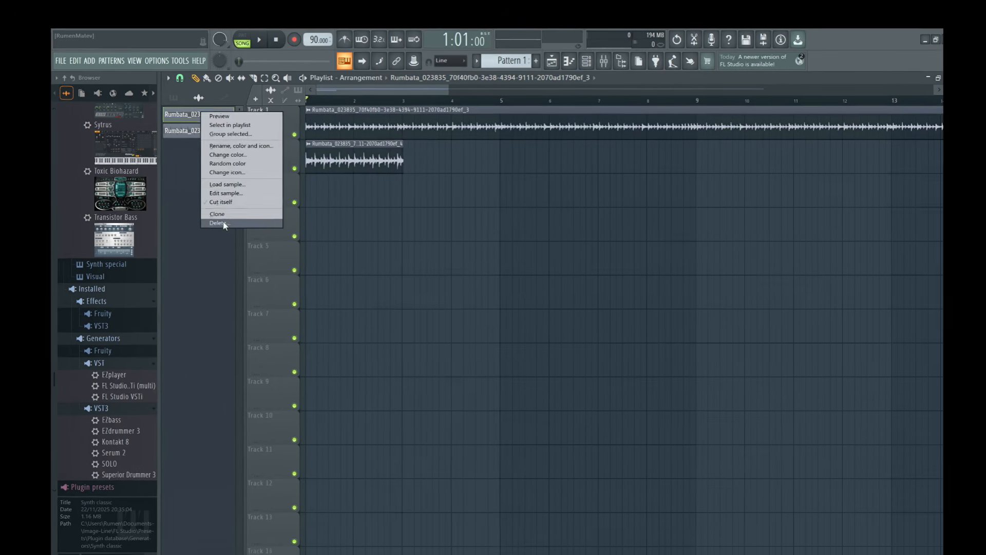
left_click(222, 219)
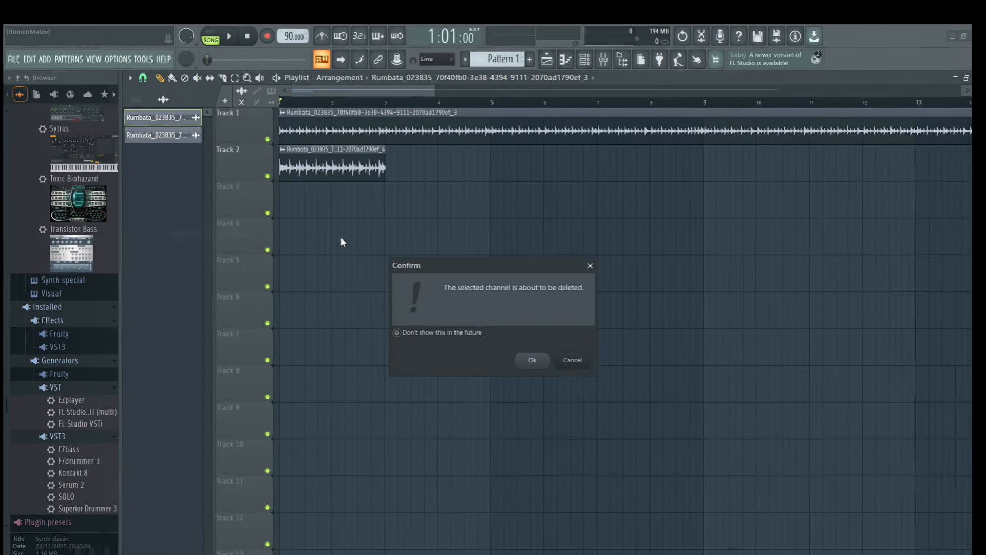
left_click(532, 360)
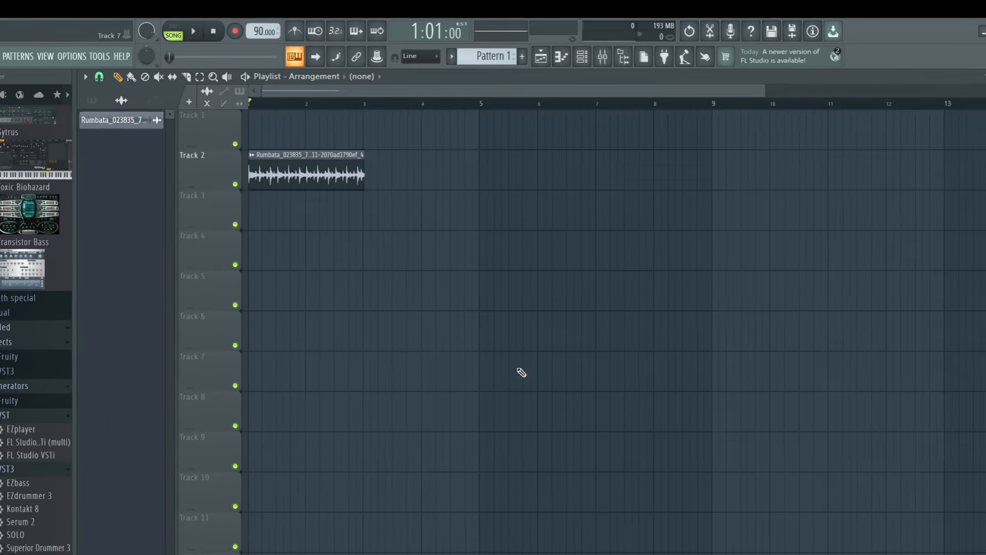
Move the two-bar Rumbata clip to Track 1 and check its sample settings.
left_click_drag(247, 184, 298, 119)
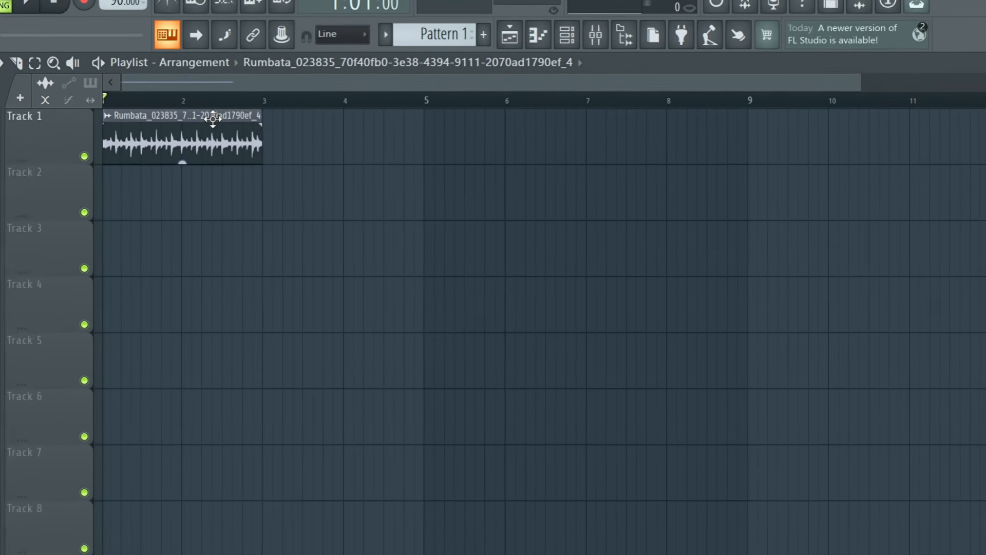
left_click_drag(860, 82, 176, 94)
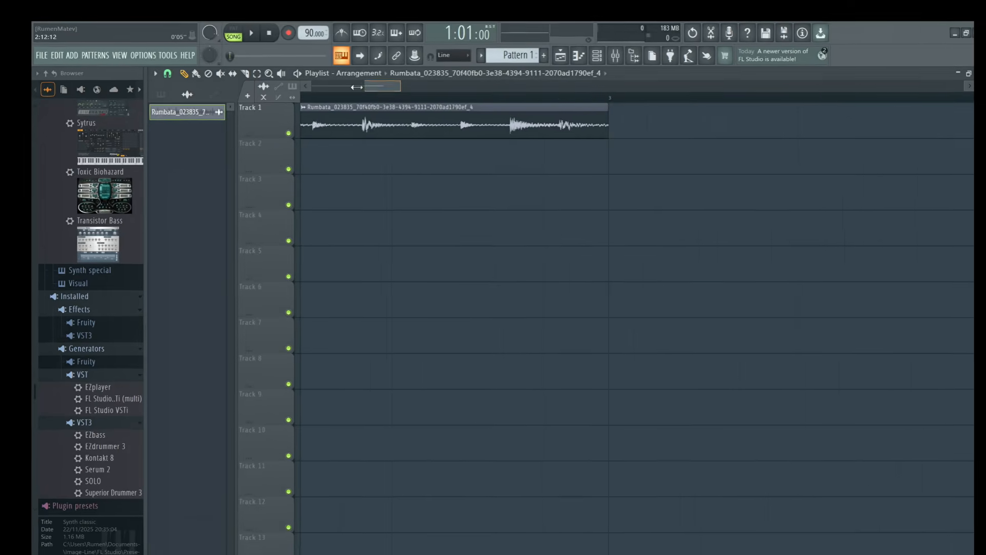
mouse_move(356, 87)
left_mouse_down()
mouse_move(378, 86)
mouse_move(354, 86)
left_mouse_up()
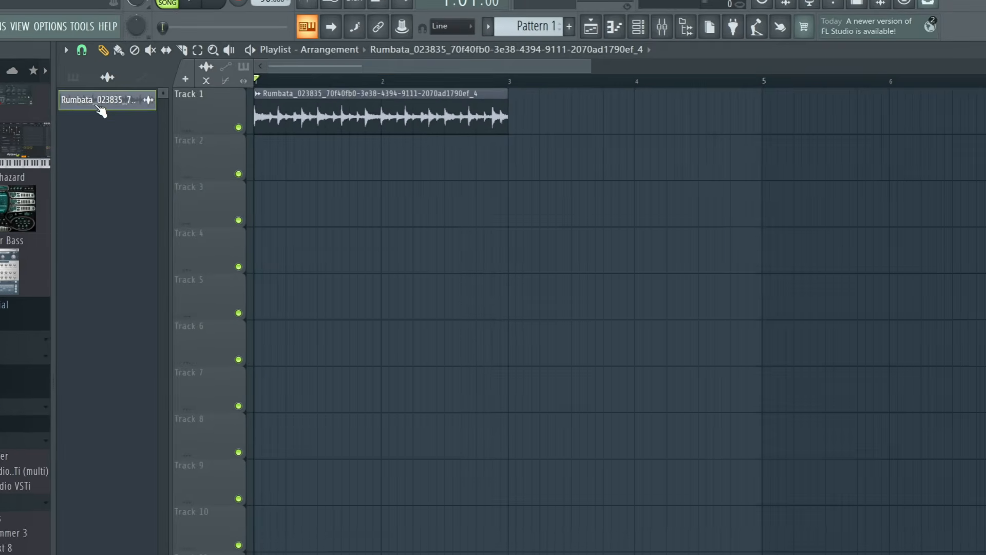
right_click(115, 105)
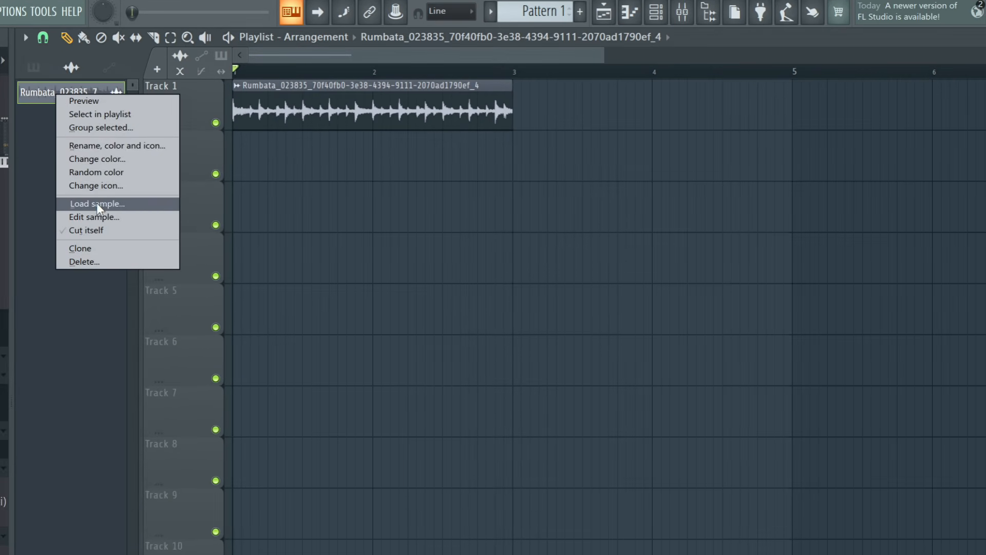
left_click(31, 137)
left_click(62, 109)
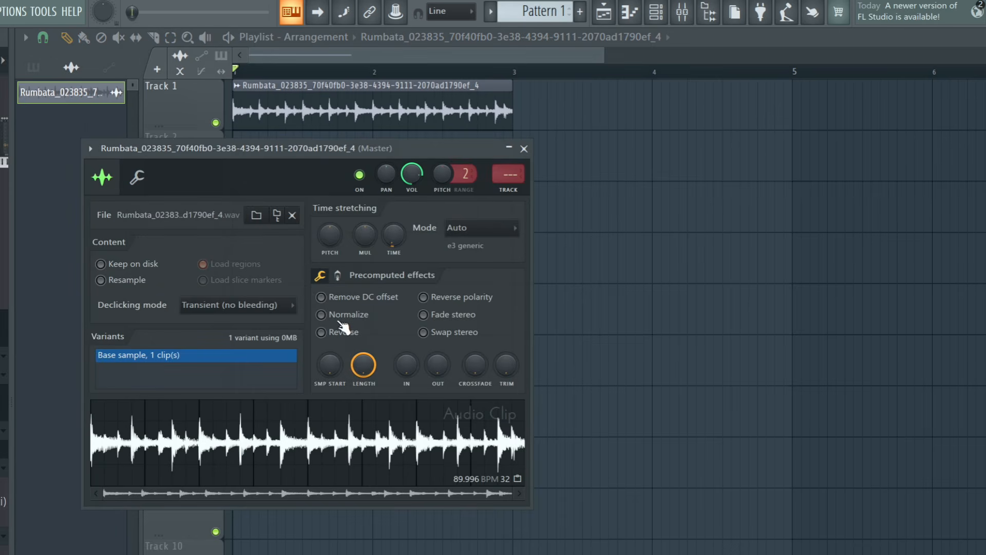
left_click(524, 149)
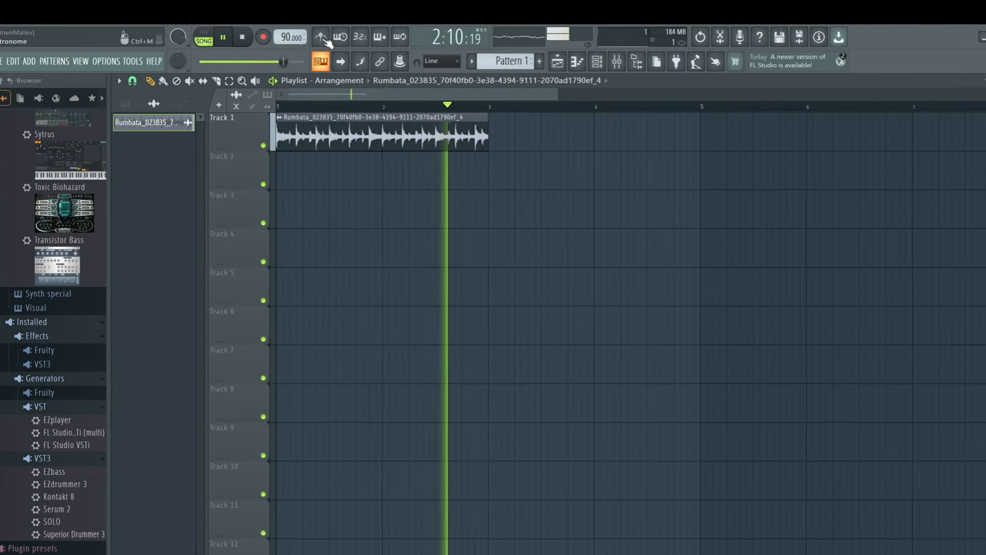
Audition the Tick, Cowbell, Pulse and Hi-hat metronome sounds, then settle on Cowbell.
right_click(321, 37)
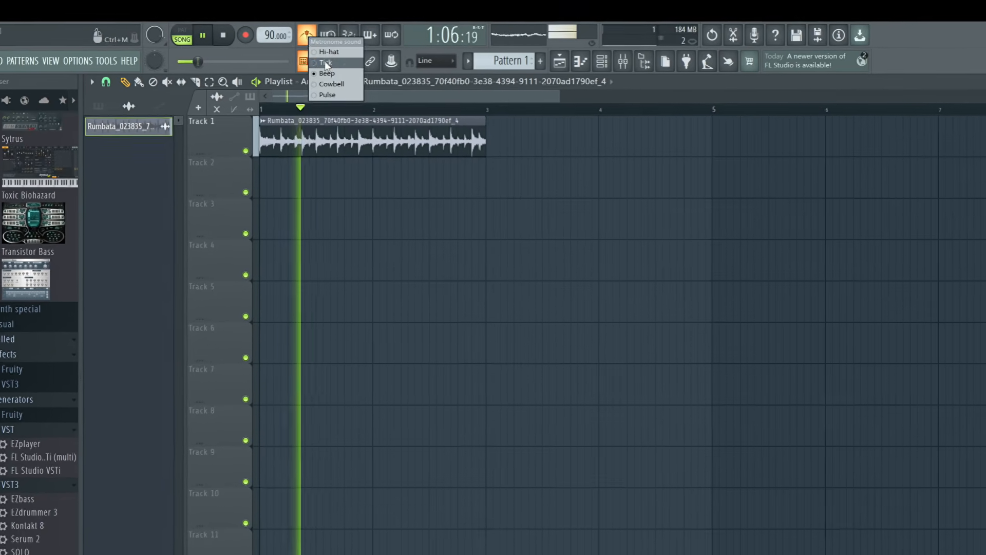
left_click(325, 62)
right_click(307, 35)
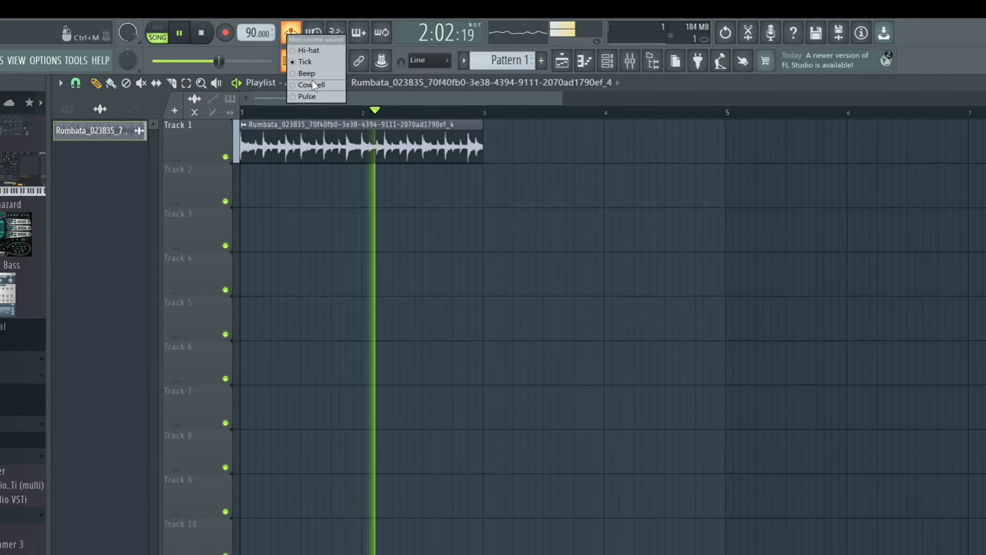
left_click(310, 84)
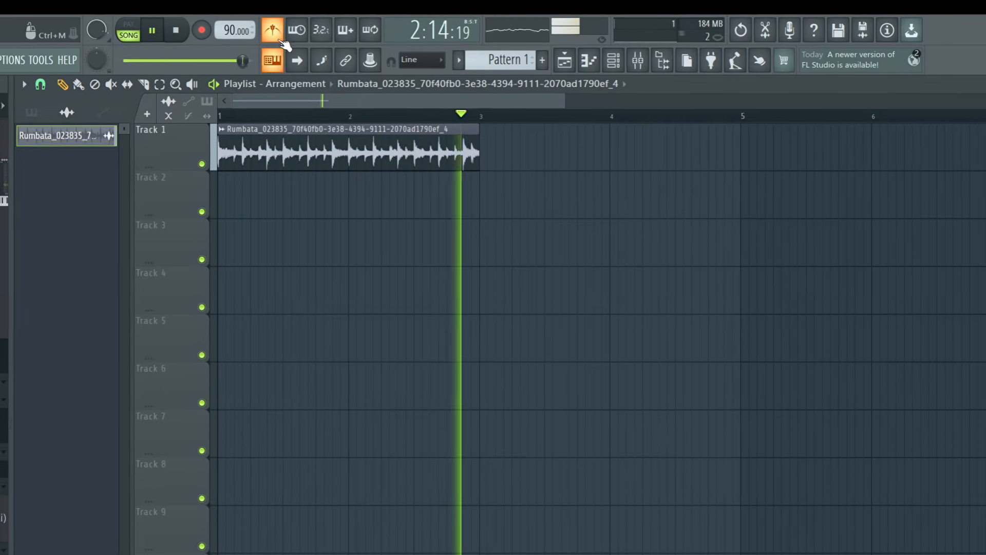
right_click(273, 32)
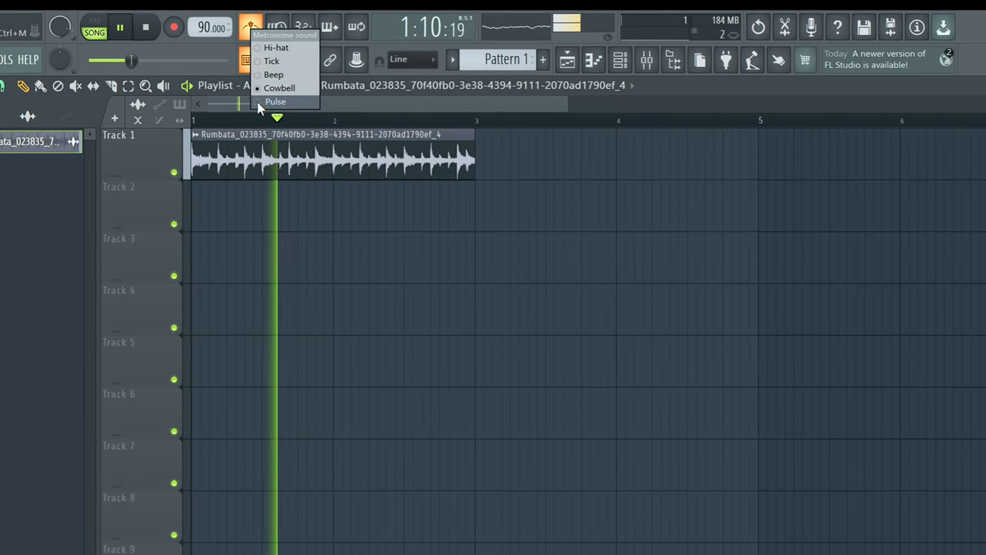
left_click(258, 102)
right_click(251, 27)
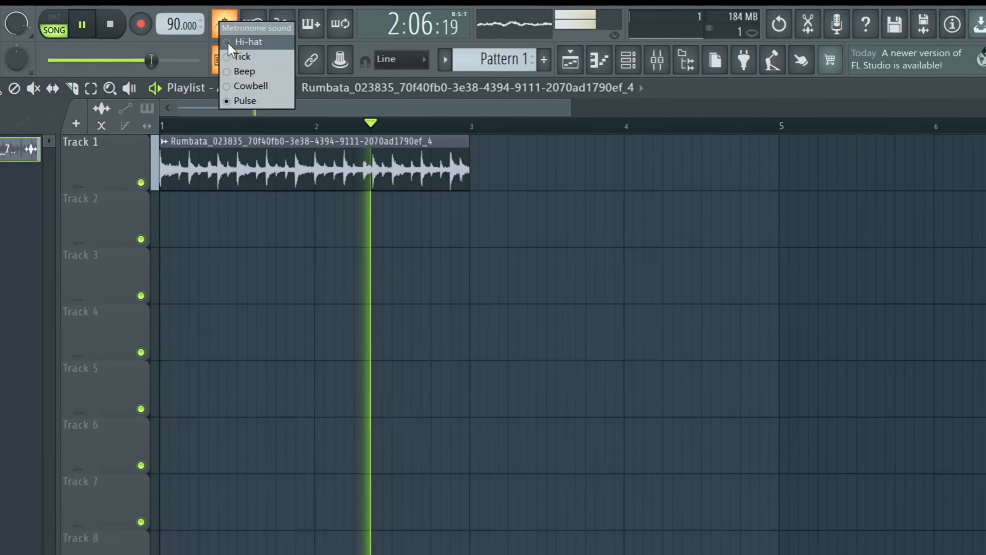
left_click(228, 44)
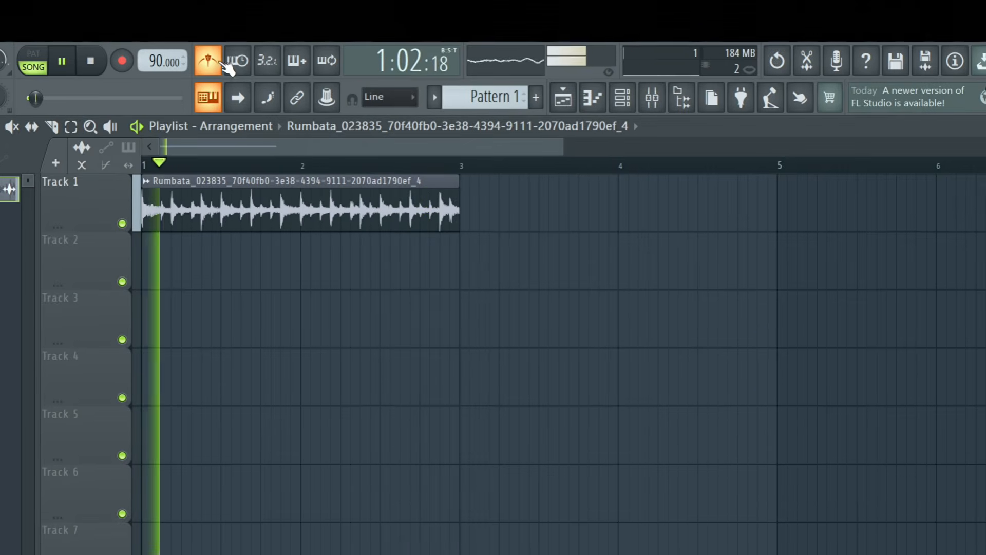
right_click(208, 63)
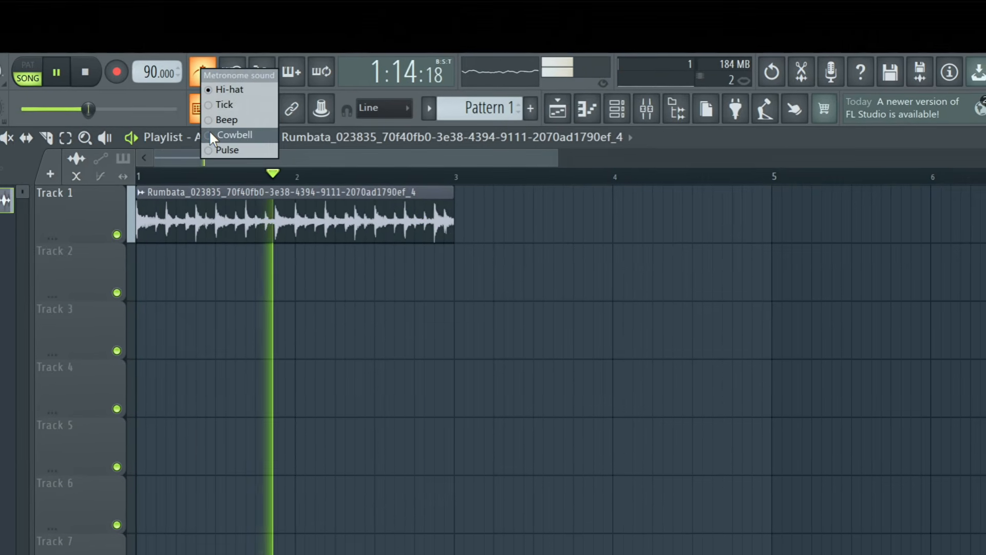
left_click(209, 135)
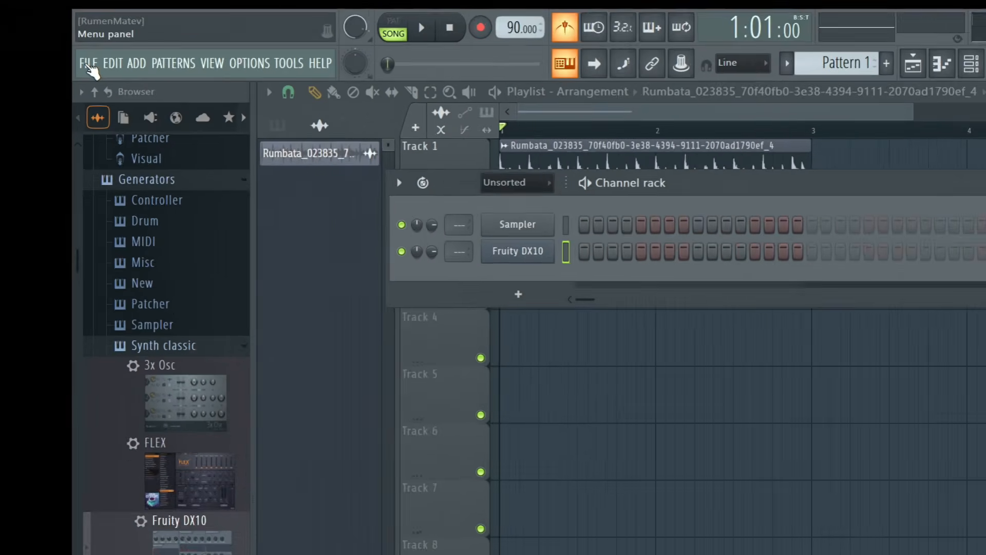
Start a WAV export with the Desktop as the save location.
left_click(82, 68)
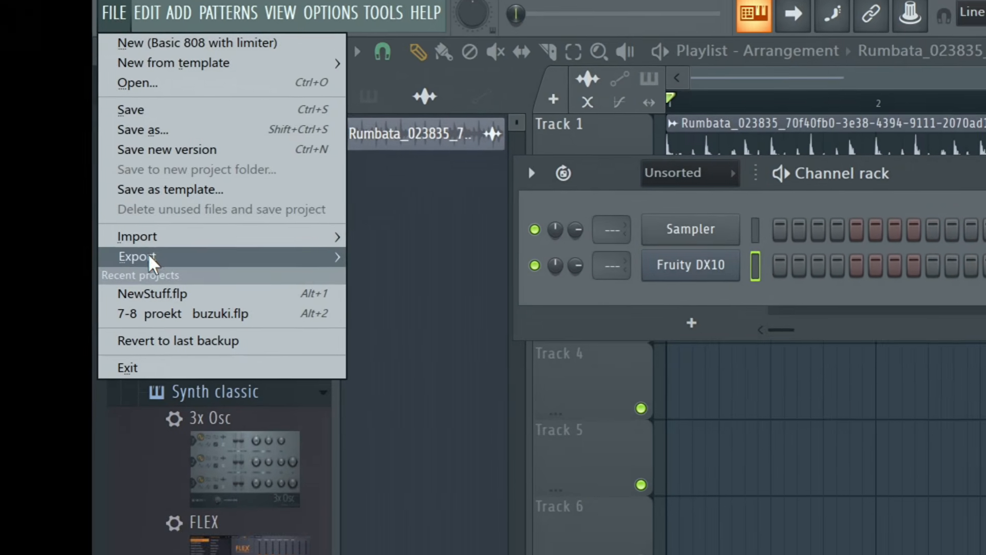
mouse_move(137, 277)
left_click(369, 239)
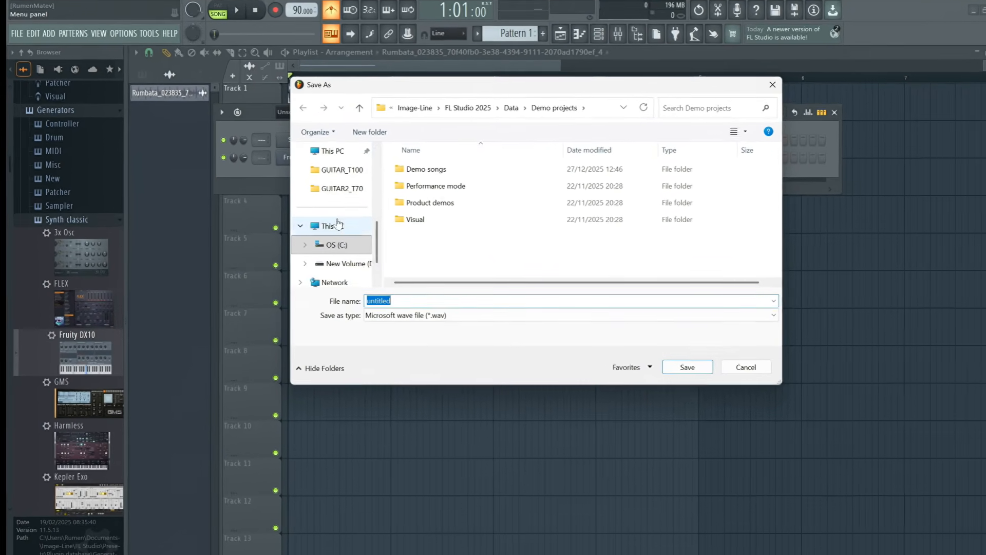
scroll(341, 224, "up", 5)
left_click(331, 228)
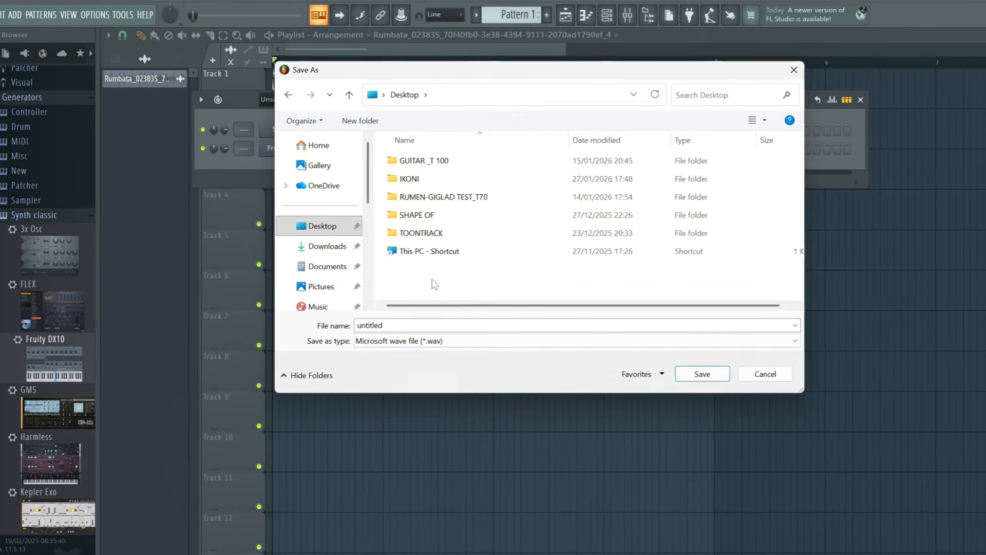
Create a Desktop folder named after the author with '_90', open it, and name the file VAR 1 C MAJ_T90.
right_click(432, 280)
mouse_move(464, 409)
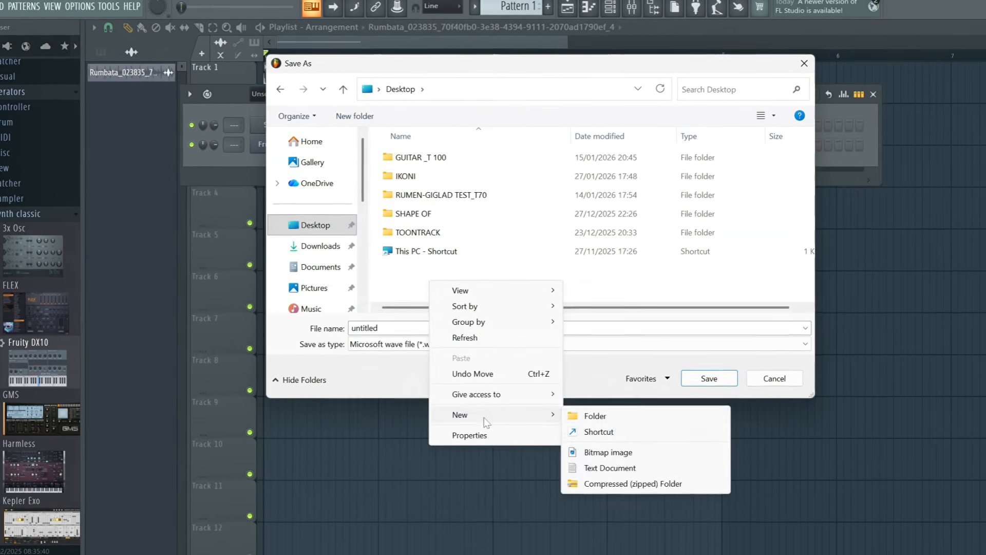
left_click(612, 417)
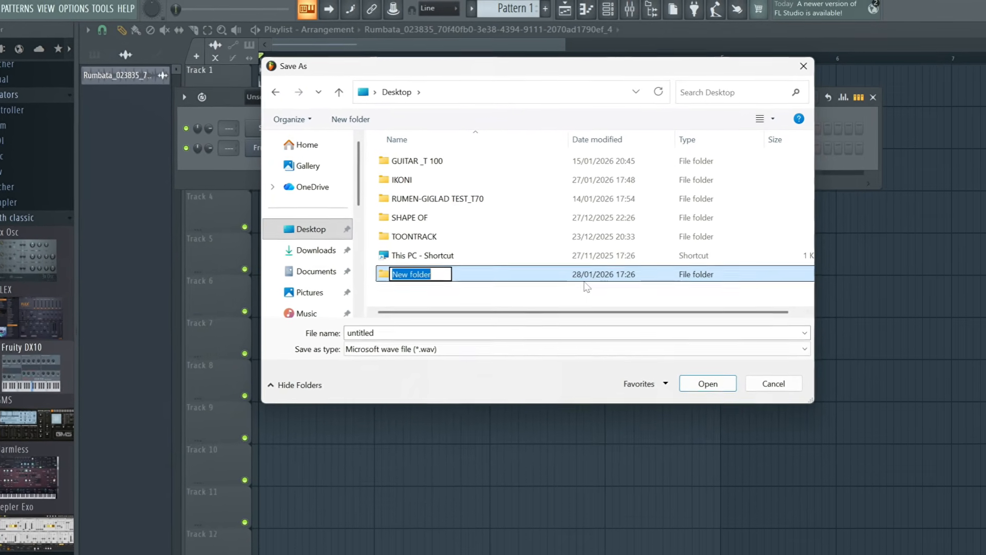
type("PE")
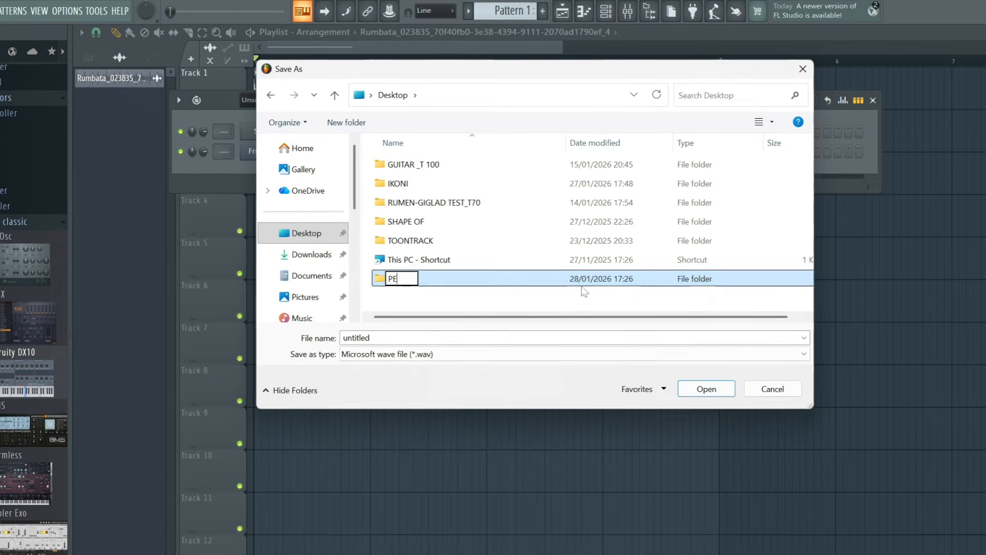
type("TAR")
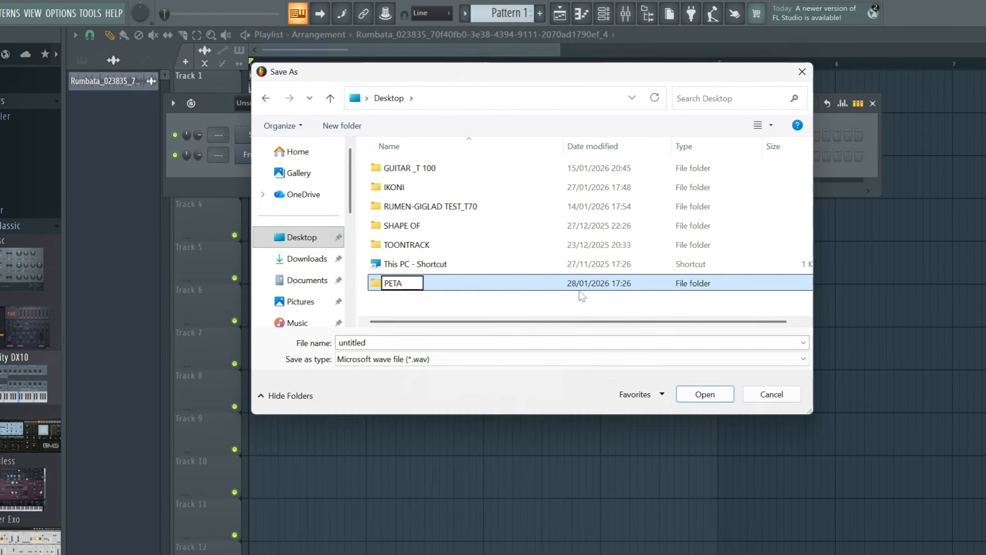
type(" MIZ")
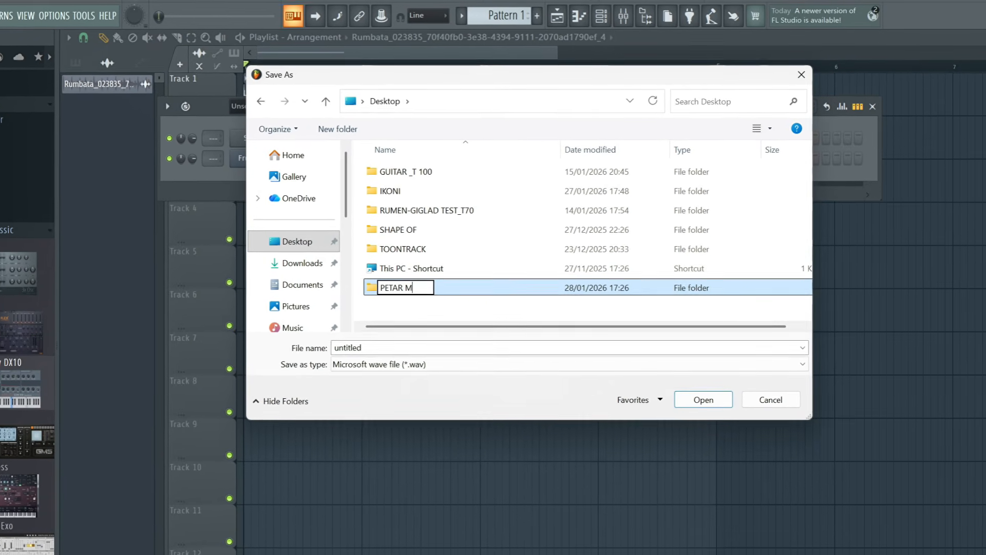
type("GOV")
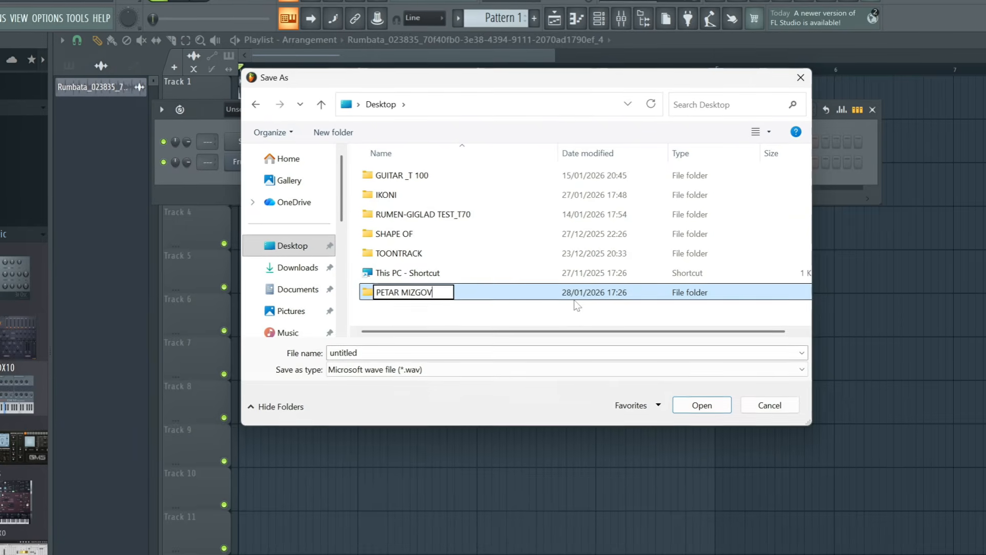
type("_9")
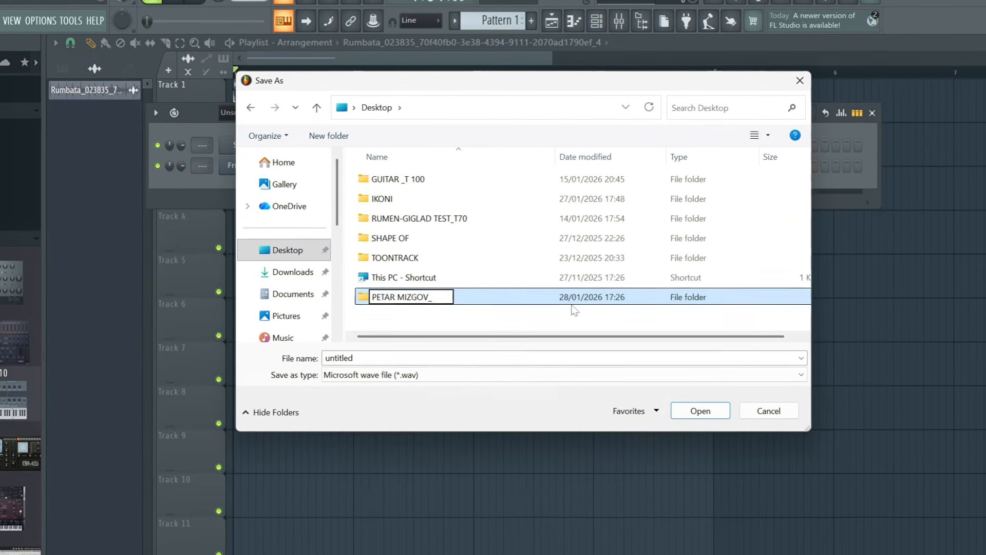
type("0")
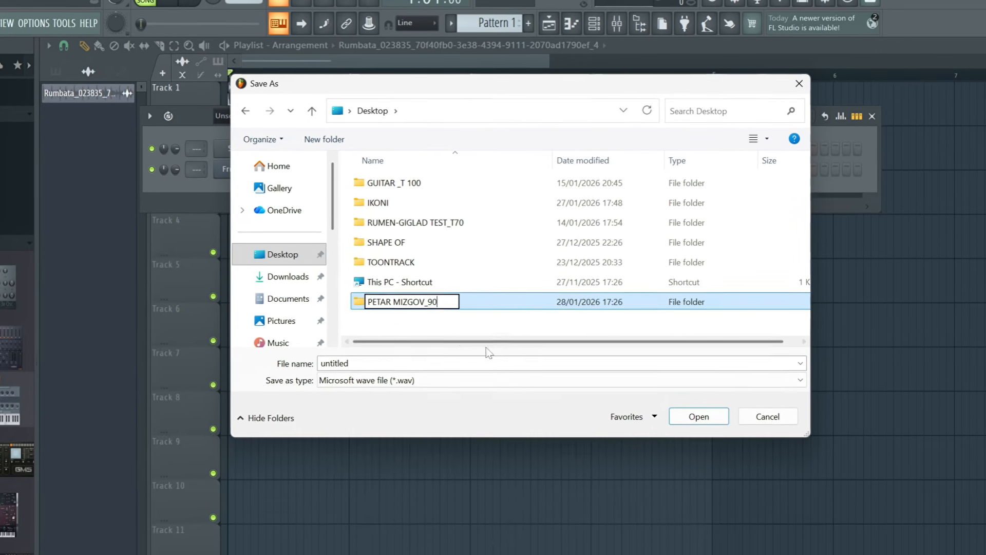
key("Return")
double_click(413, 307)
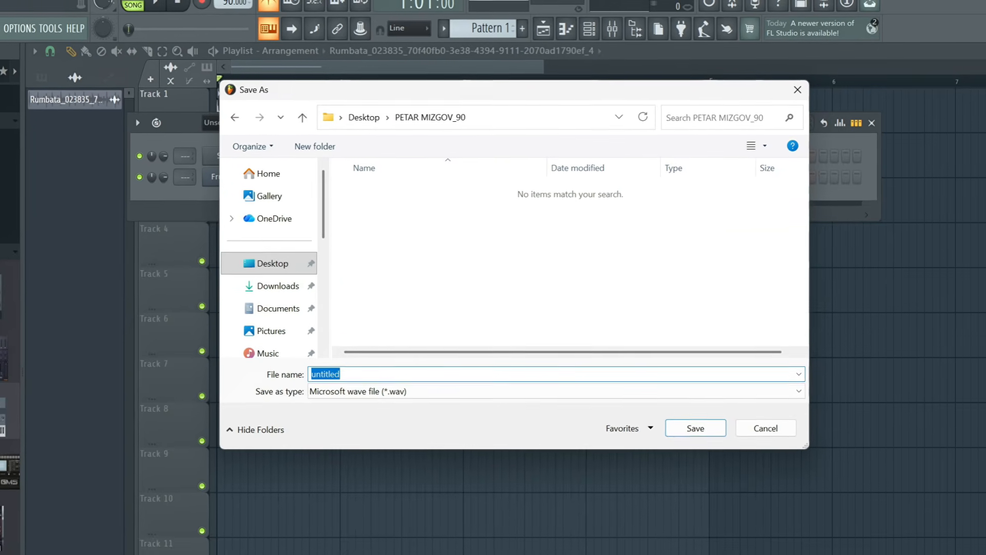
type("VAR 1 ")
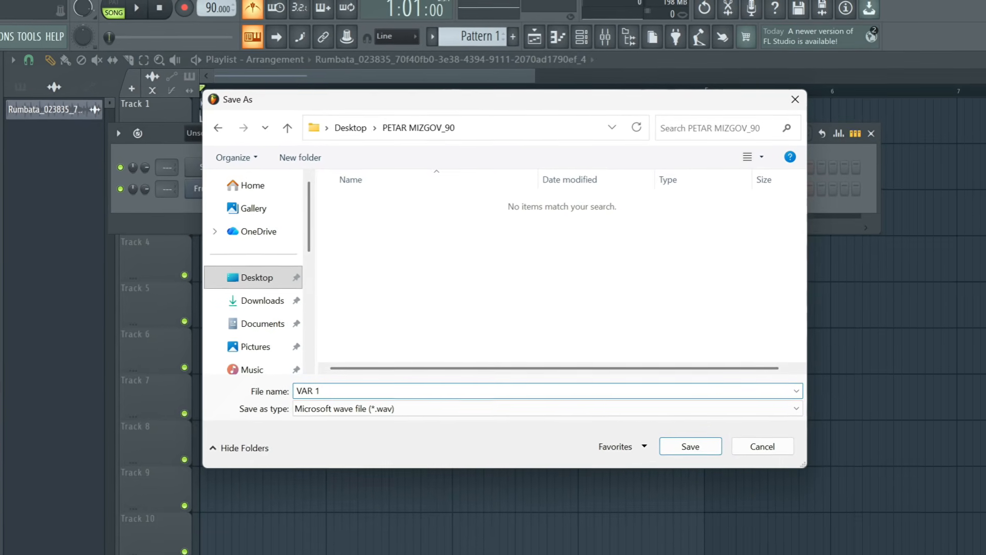
type("_T90")
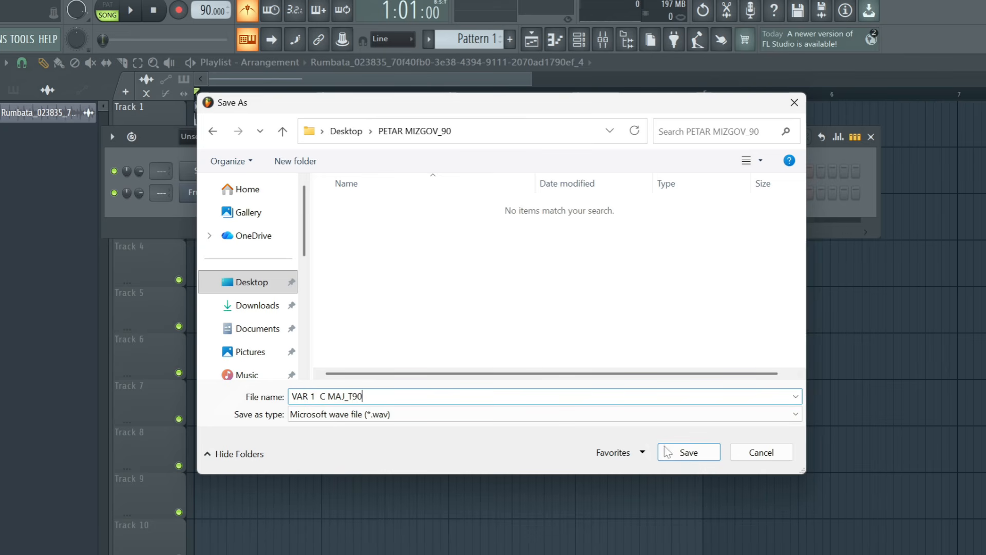
Save and render the song as VAR 1 C MAJ_T90.wav, a 16-bit stereo WAV.
left_click(689, 452)
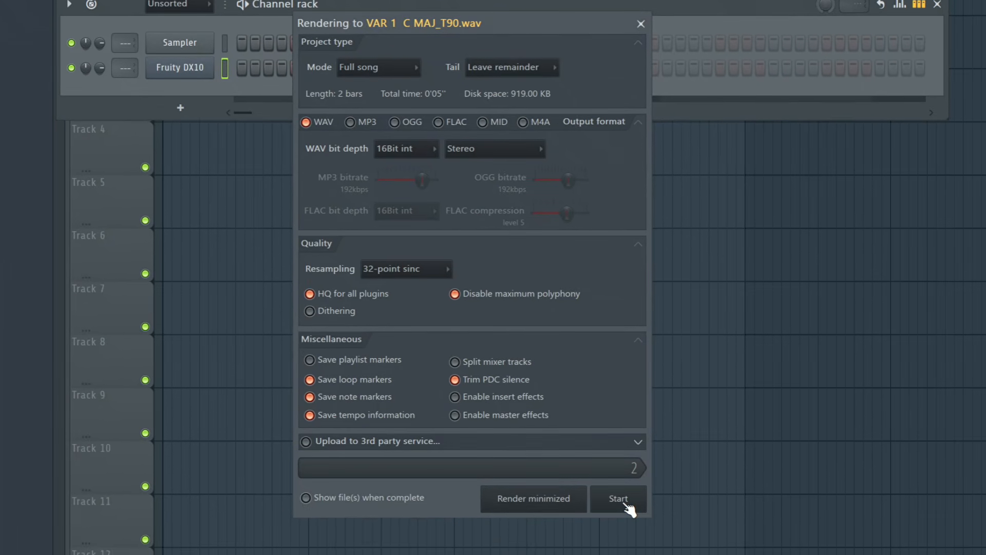
left_click(627, 505)
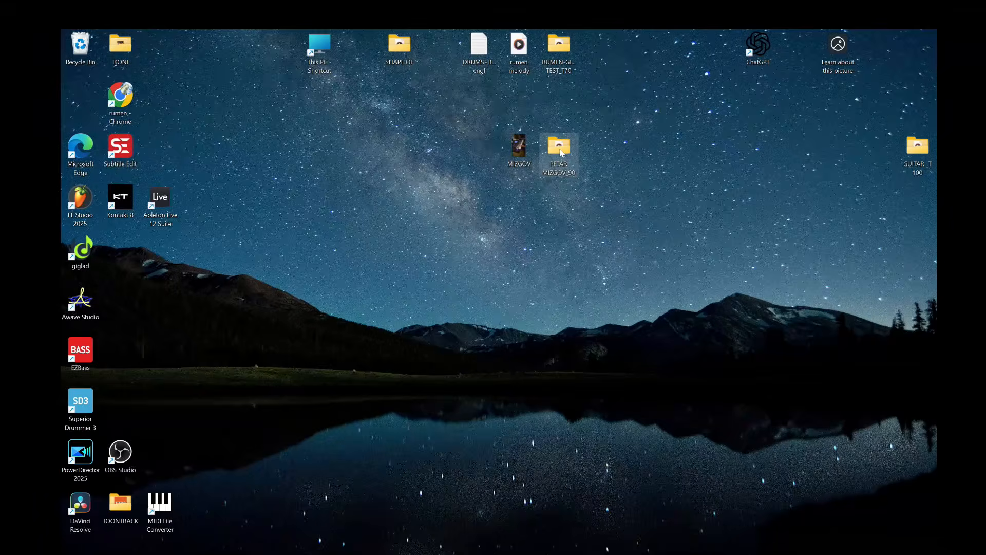
Open the new loop folder and clear the old waveform from Edison.
double_click(561, 151)
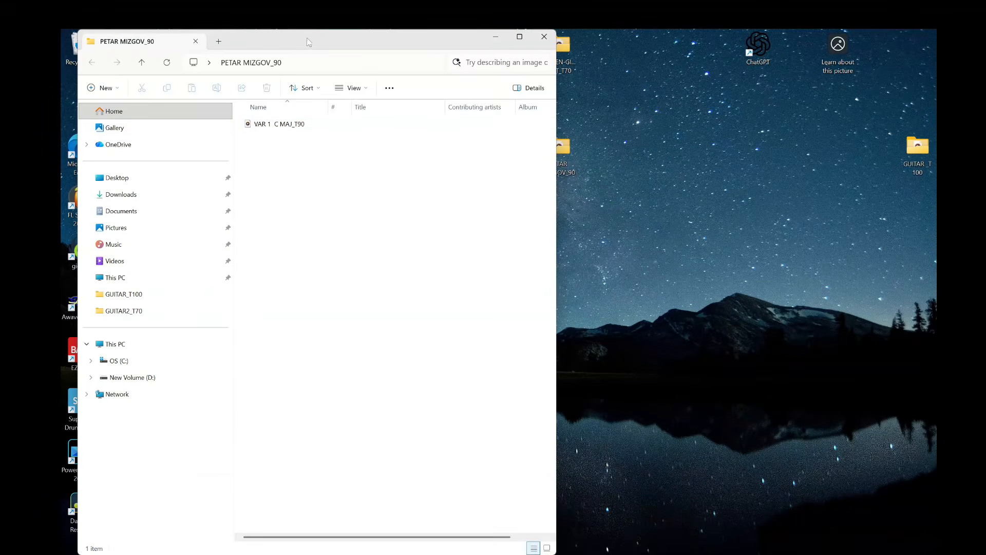
left_click_drag(306, 41, 560, 60)
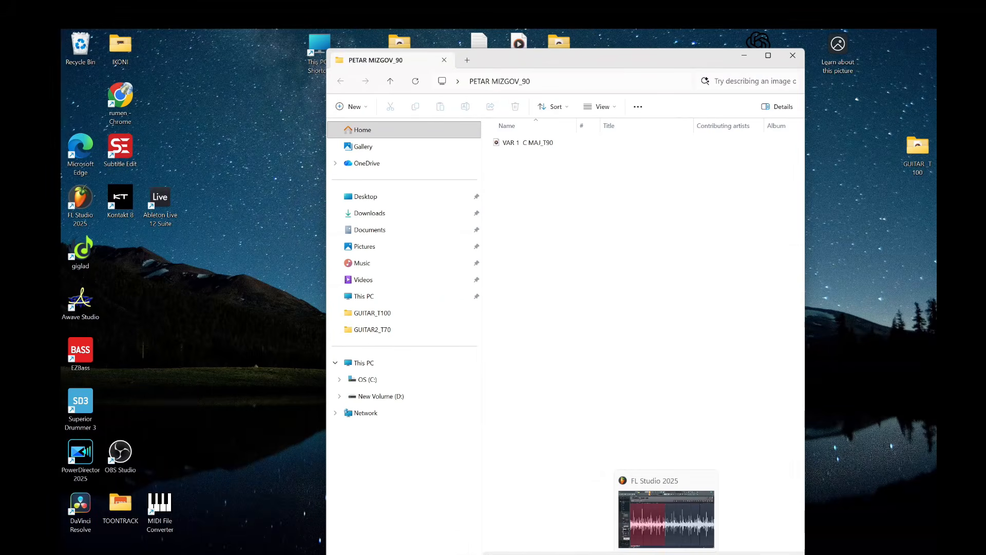
left_click(668, 516)
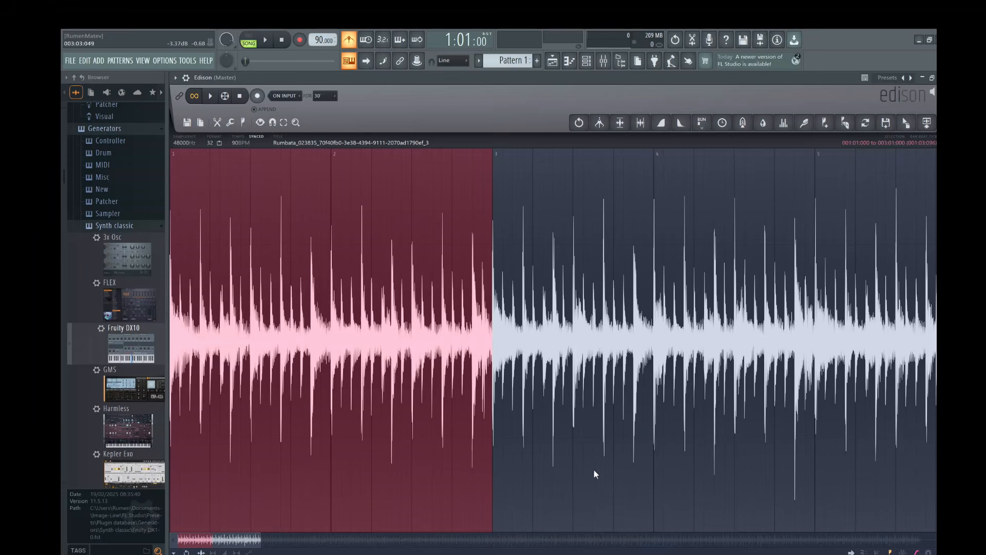
scroll(511, 303, "down", 8)
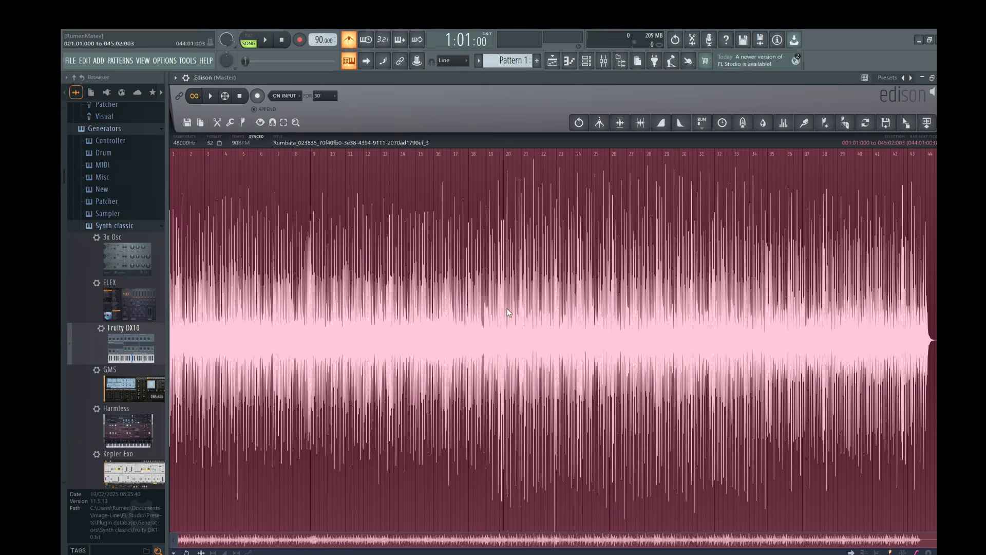
key("Delete")
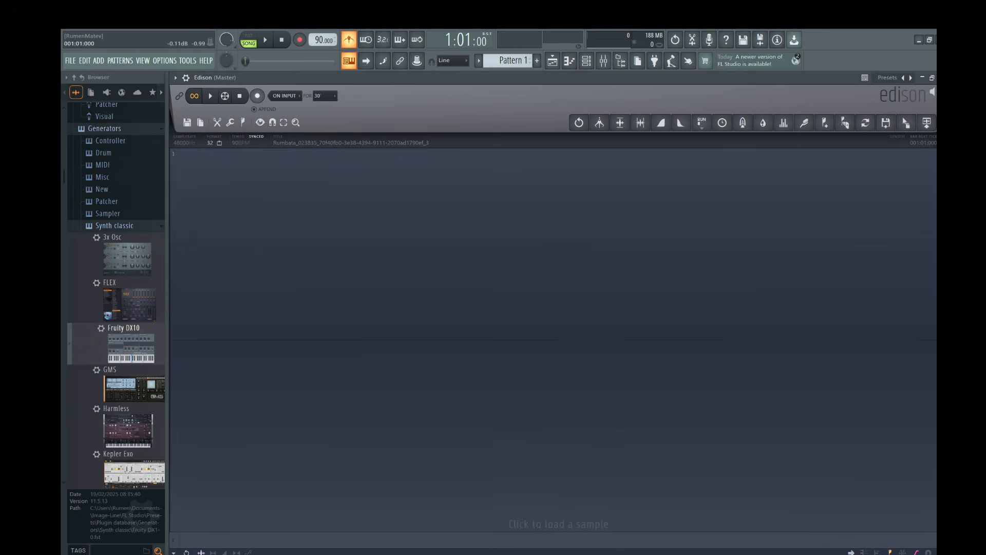
Load VAR 1 C MAJ_T90 into Edison from the folder and play it.
mouse_move(506, 554)
mouse_move(570, 536)
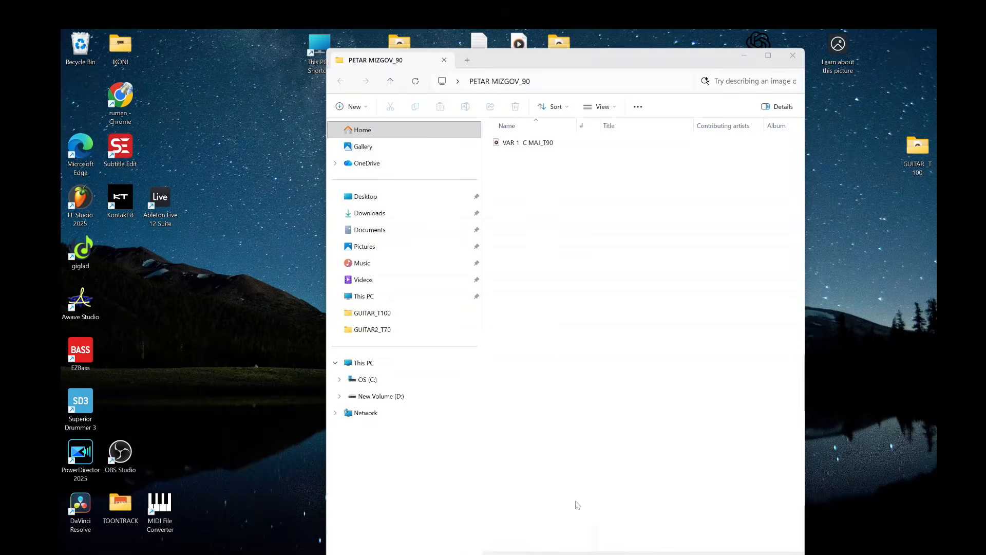
left_click(578, 505)
left_click_drag(562, 67, 748, 164)
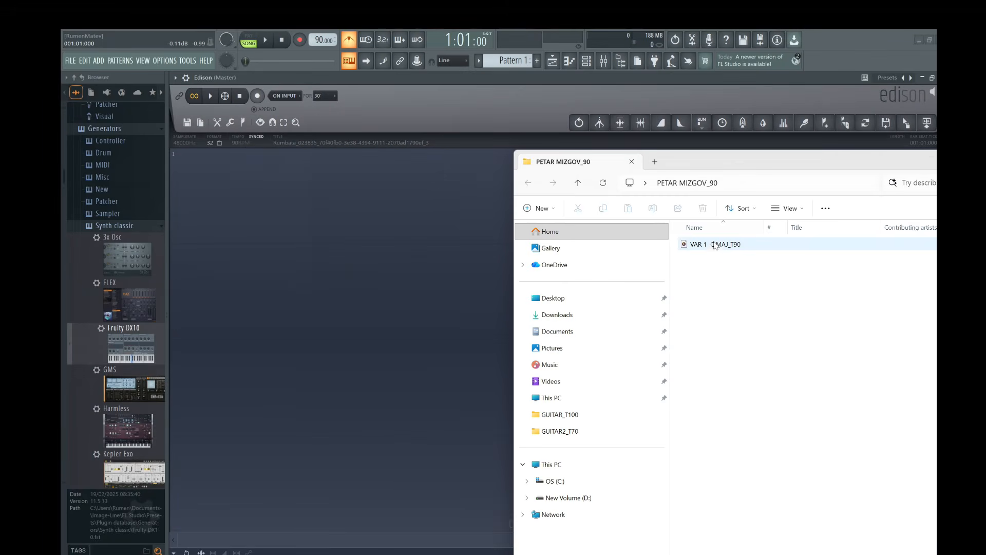
left_click_drag(716, 249, 370, 257)
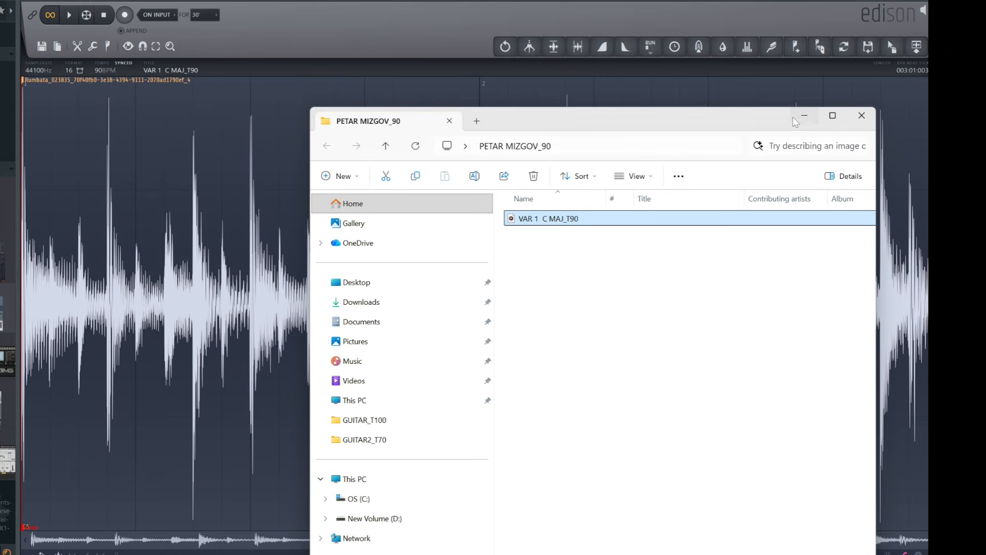
left_click(941, 79)
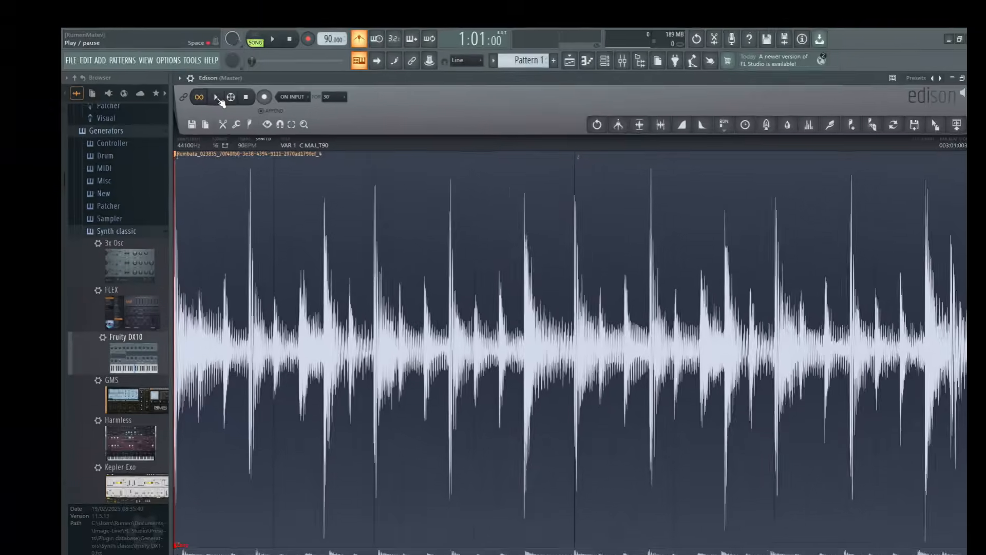
left_click(69, 15)
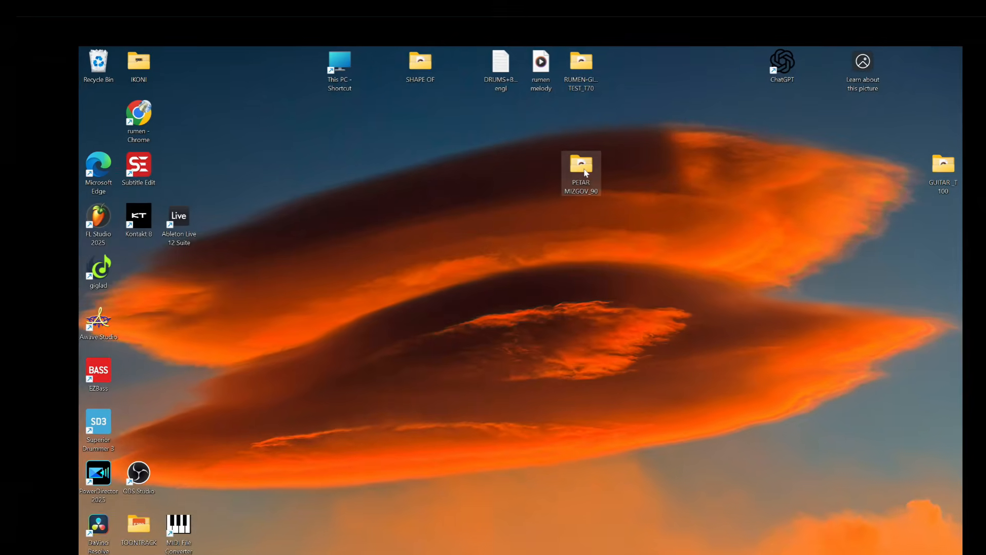
Open the 90-BPM loop folder on the desktop to check its fifteen WAV loops.
double_click(587, 163)
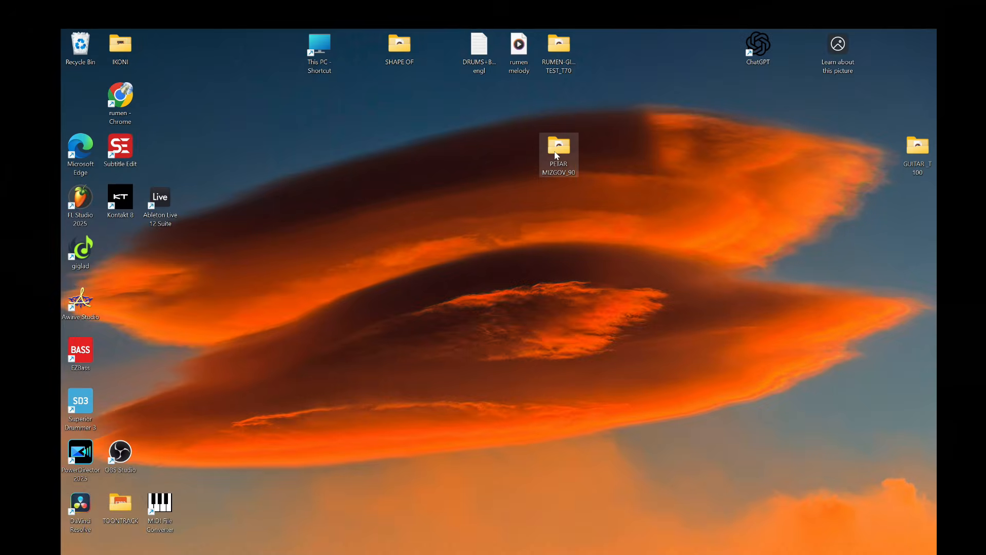
Copy the 90-BPM loop folder into Documents\giglad\audio_loops\user folder.
right_click(556, 155)
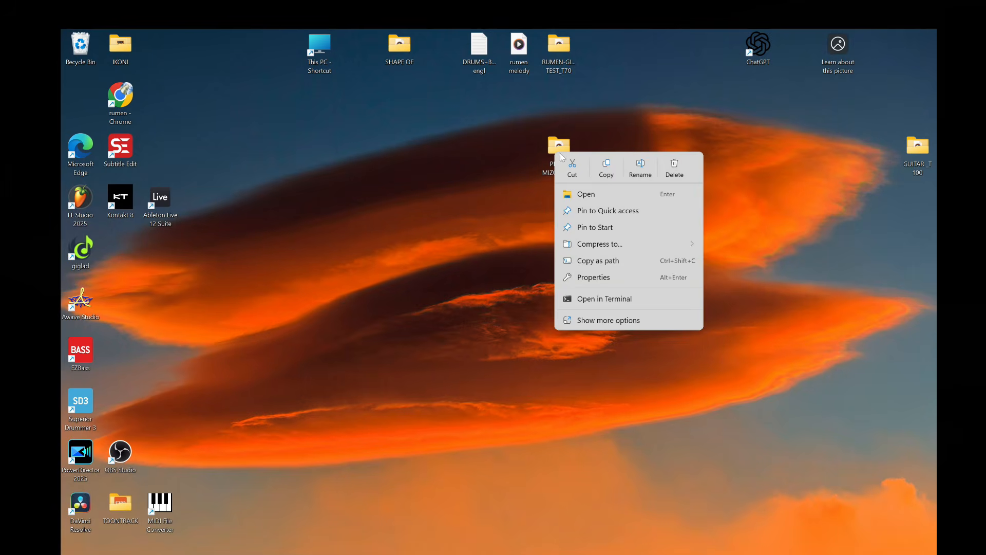
left_click(606, 176)
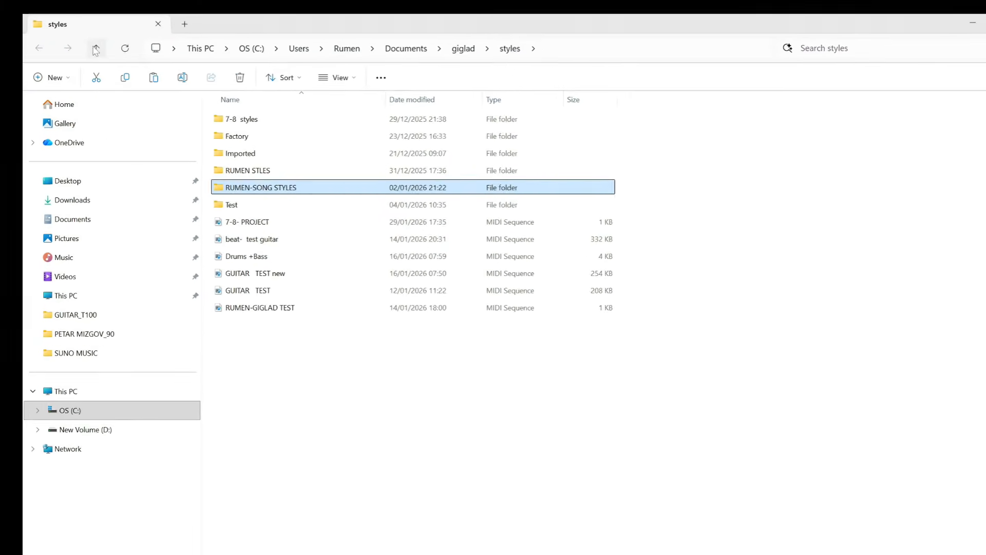
left_click(95, 50)
double_click(283, 137)
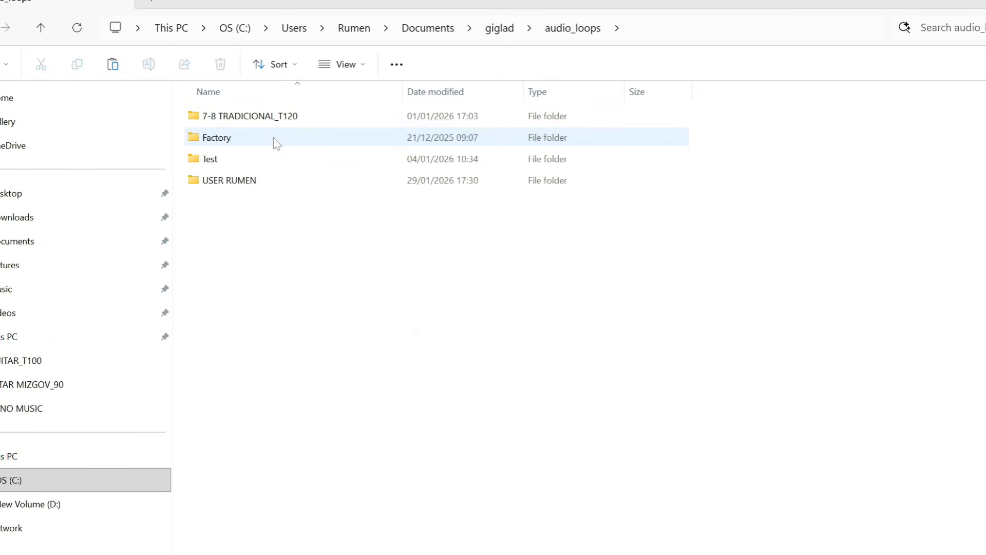
double_click(282, 184)
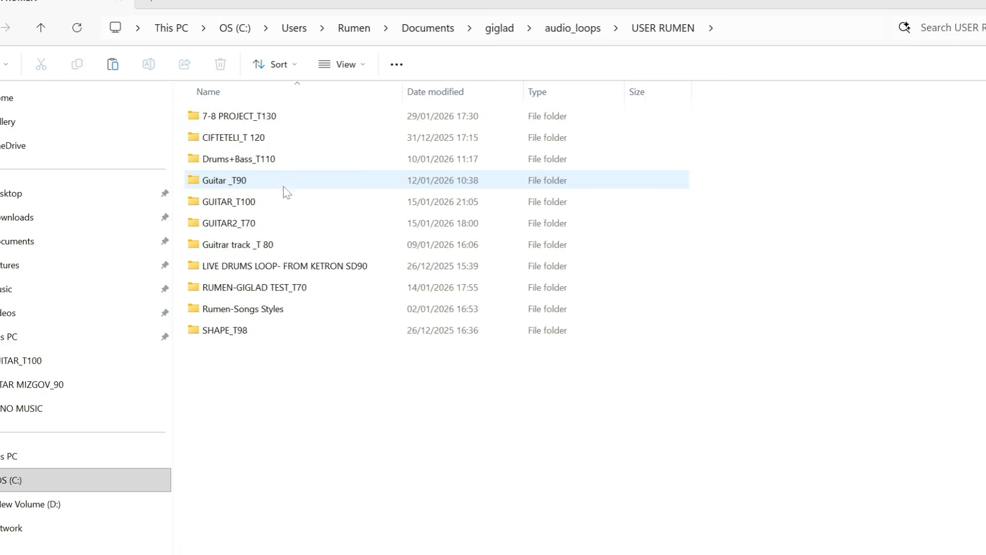
right_click(317, 408)
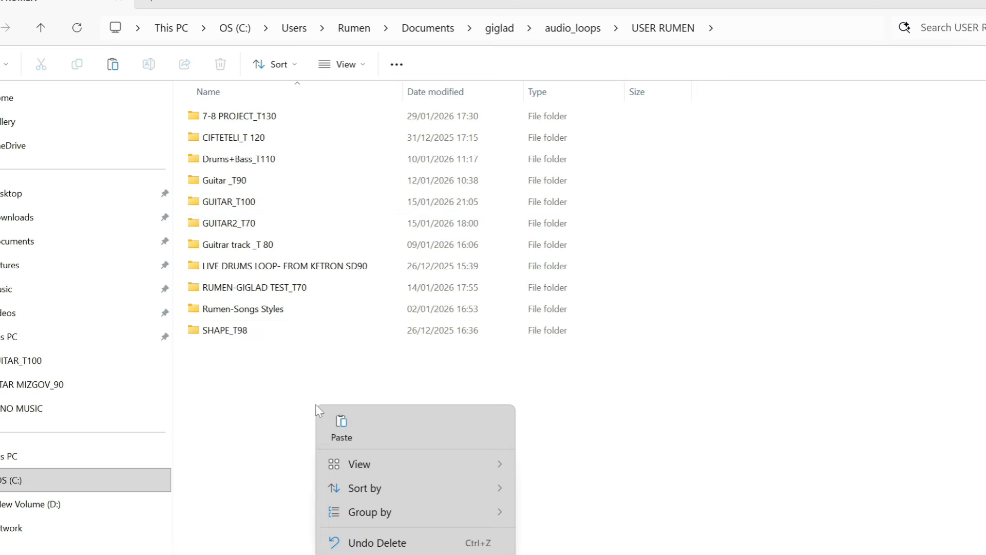
left_click(342, 429)
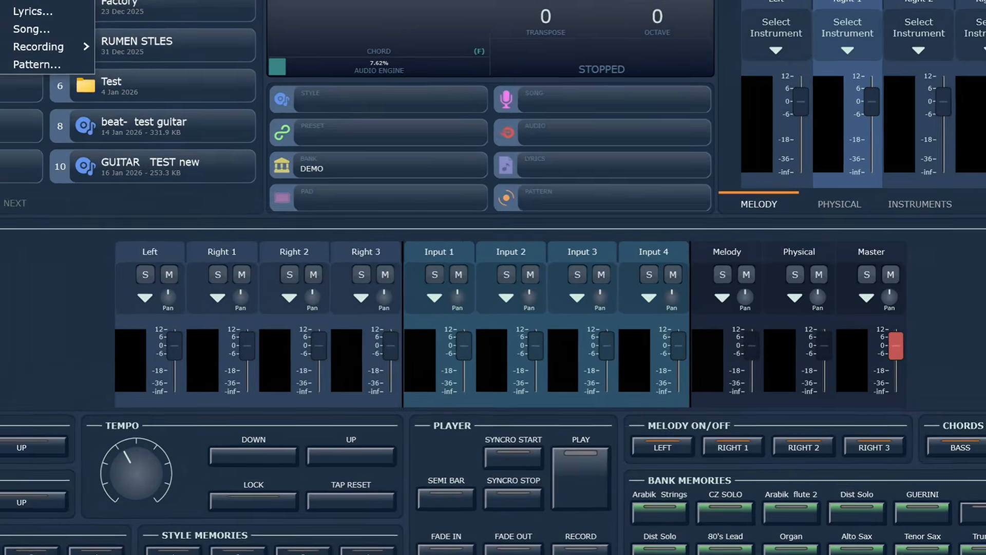
Define a new style named after its author at tempo 90 and open it for editing.
left_click(190, 71)
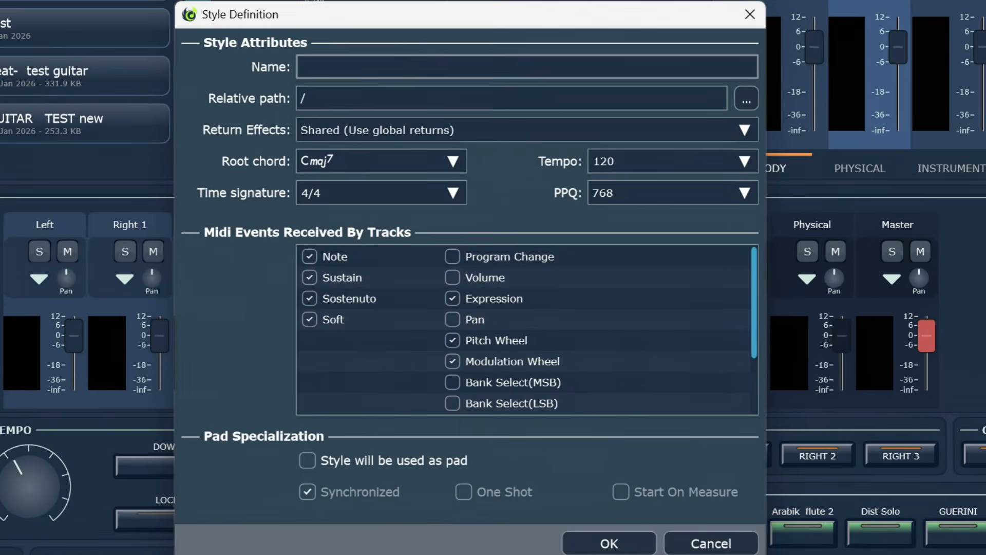
type("P")
type("etar")
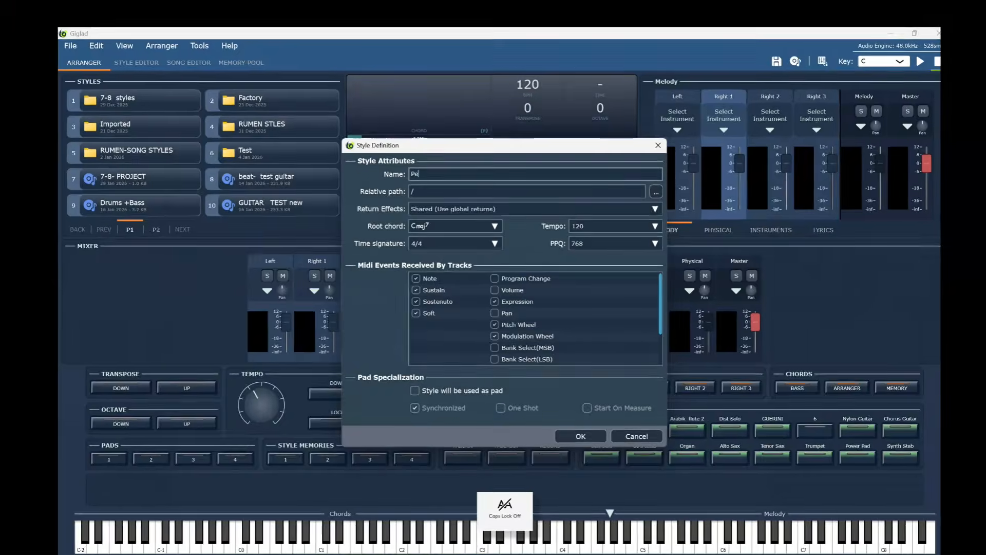
type(" Mizg")
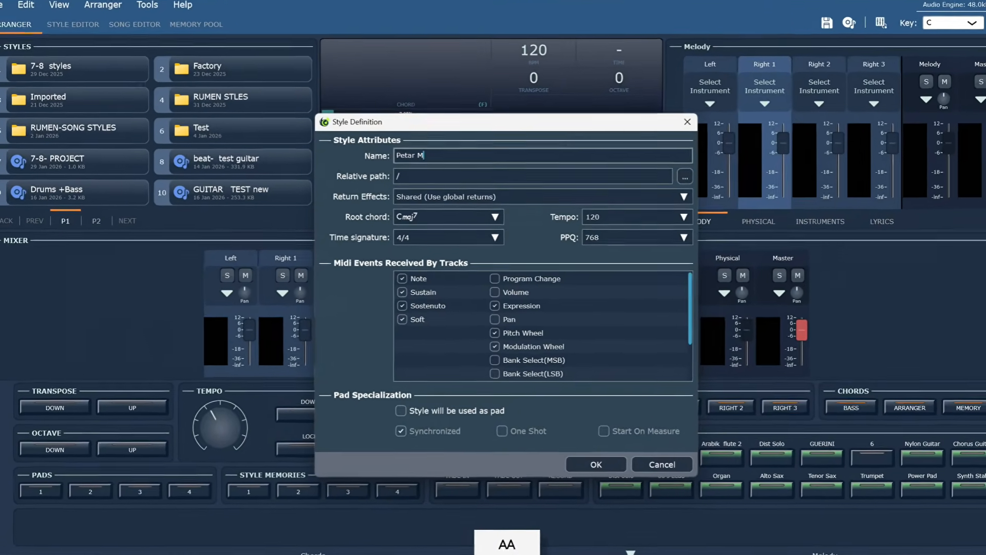
type("ov")
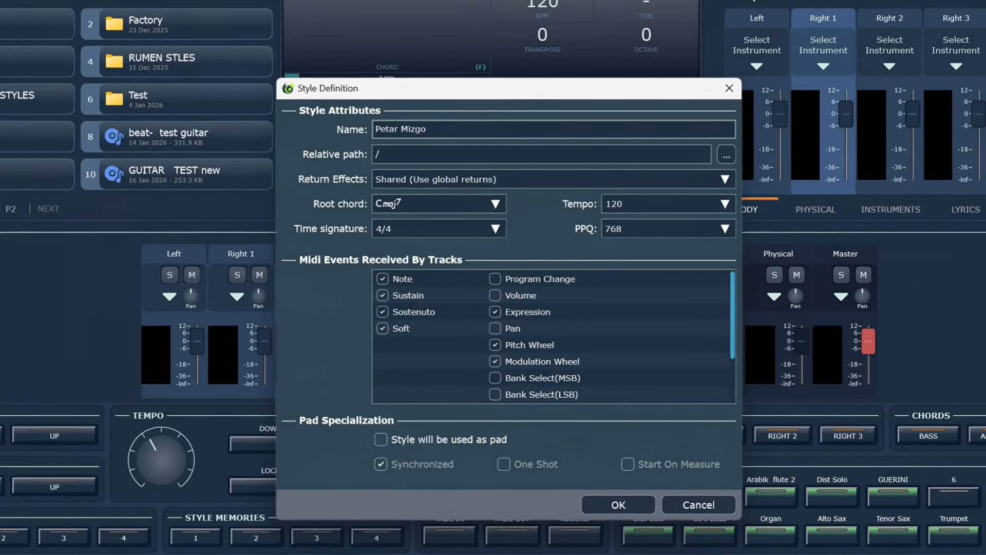
type(" style")
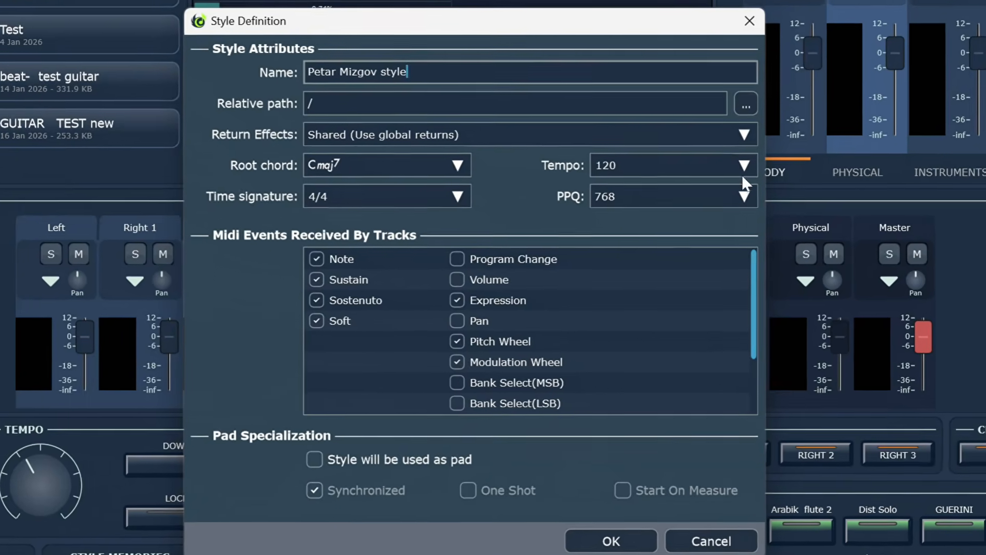
left_click(743, 168)
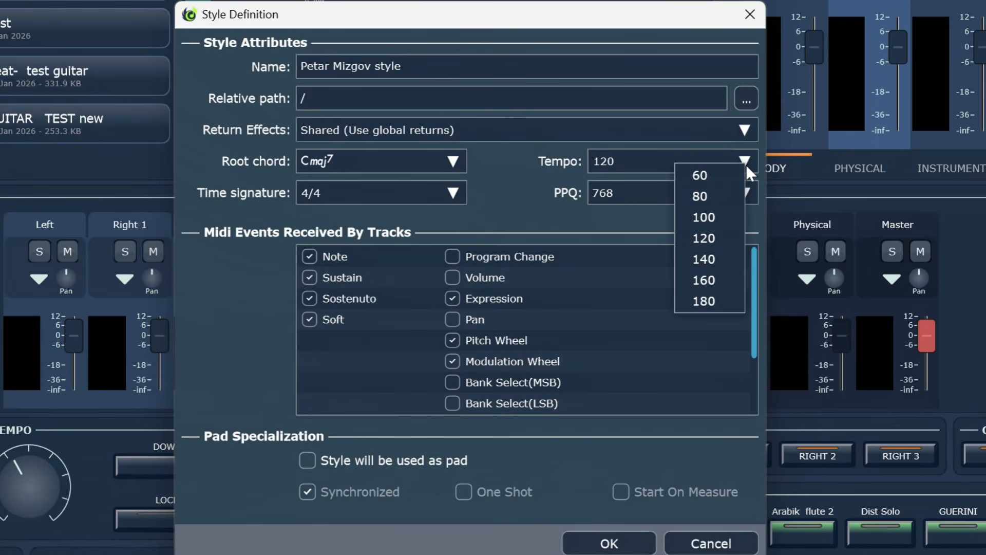
left_click(746, 165)
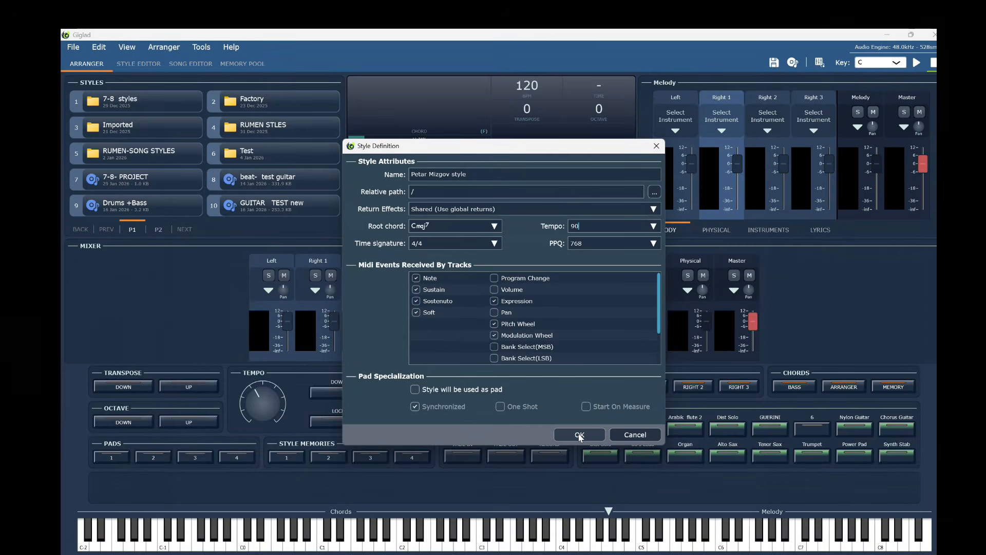
left_click(580, 436)
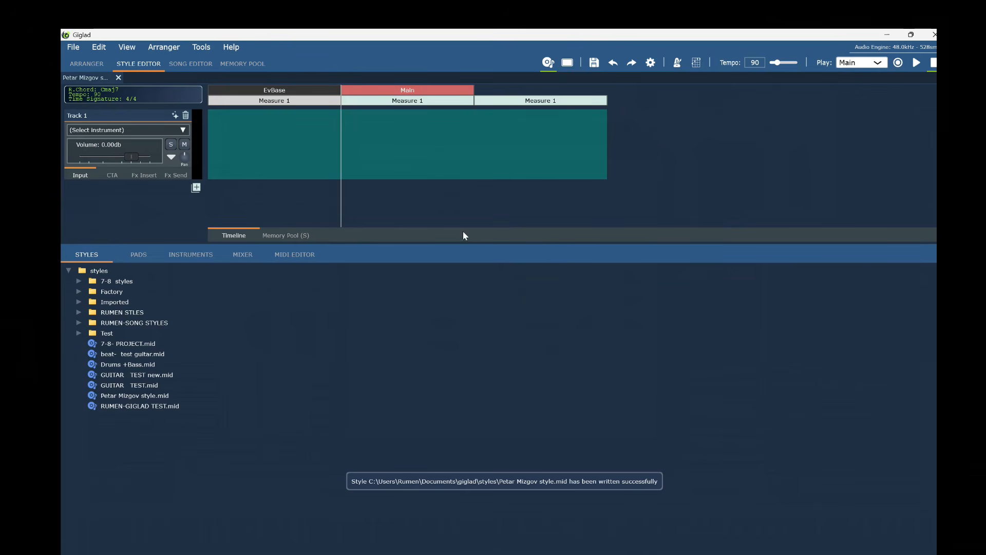
Load the 90 BPM loop folder into Track 1's Audio Loops and set Trigger to By Note + Chord.
right_click(419, 95)
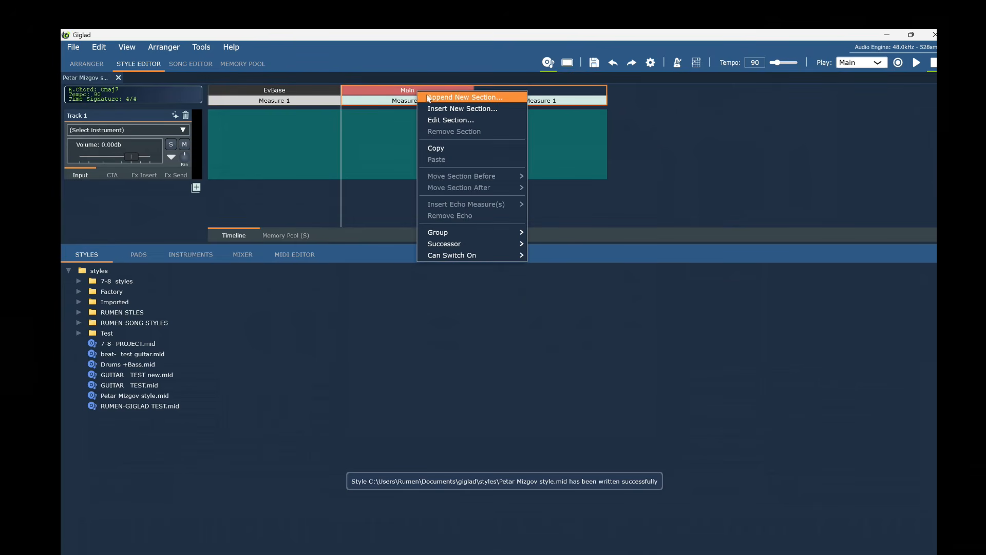
left_click(453, 103)
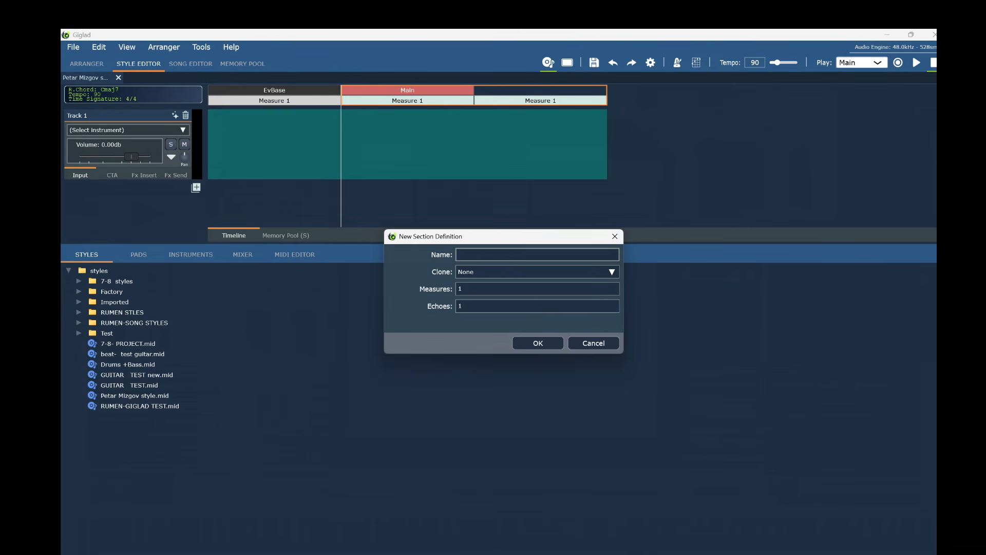
left_click(598, 348)
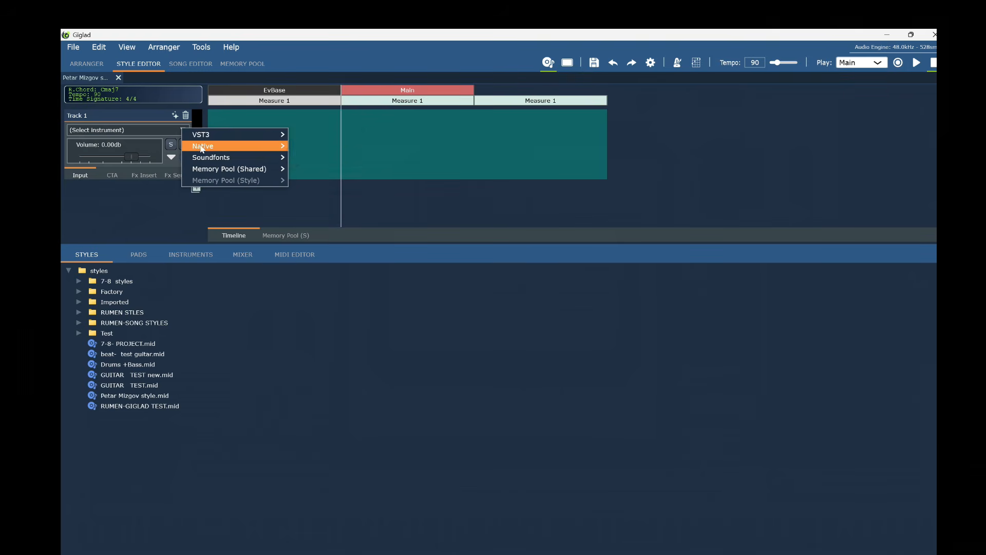
left_click(316, 157)
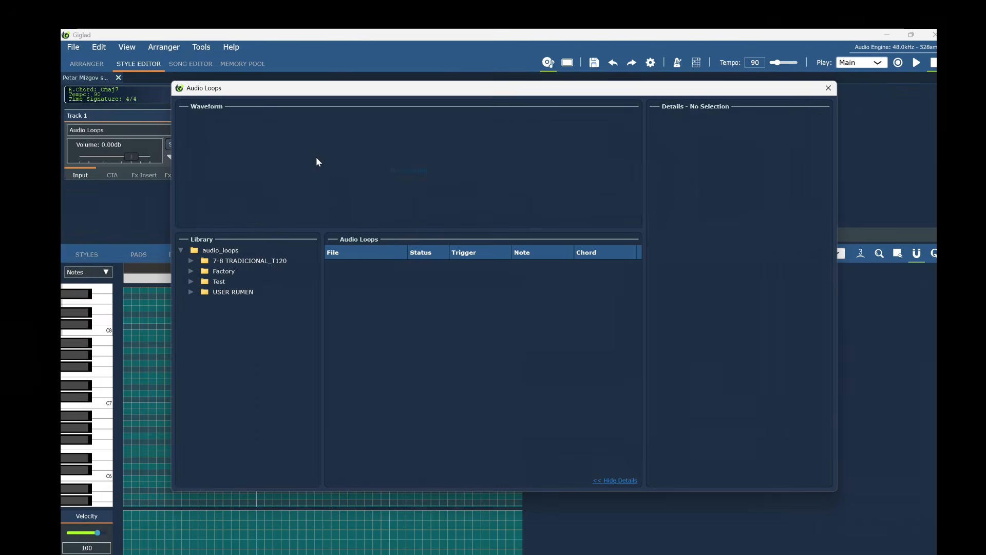
left_click(192, 292)
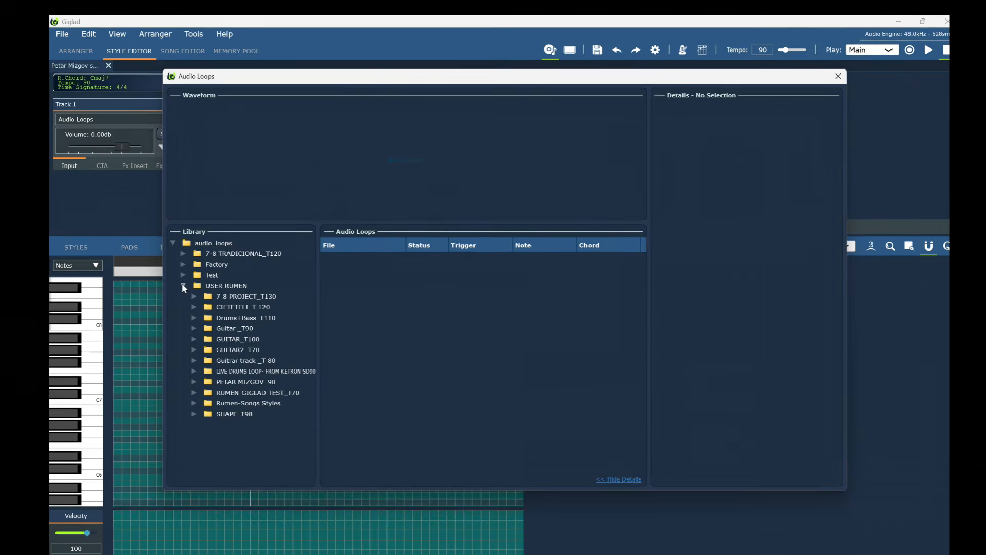
left_click(247, 378)
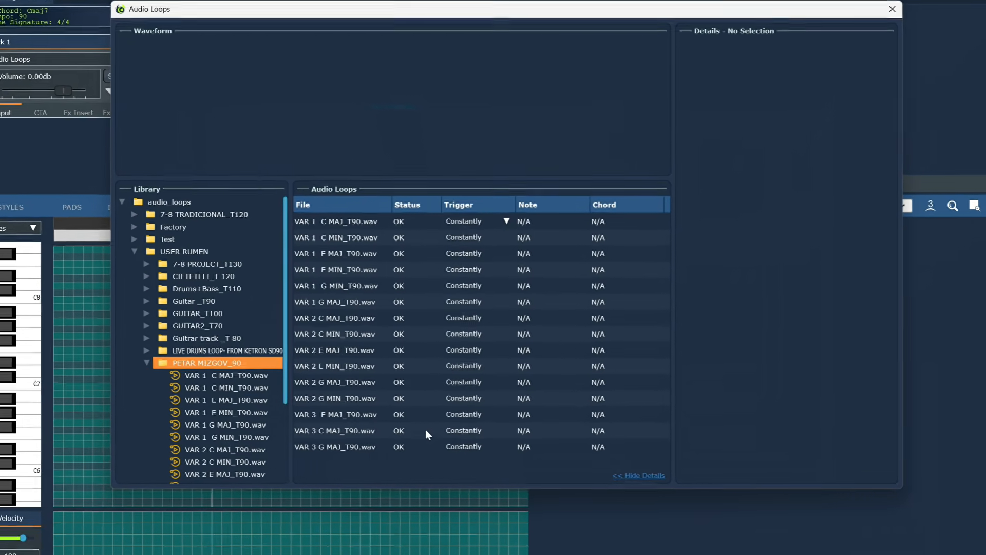
left_click(507, 212)
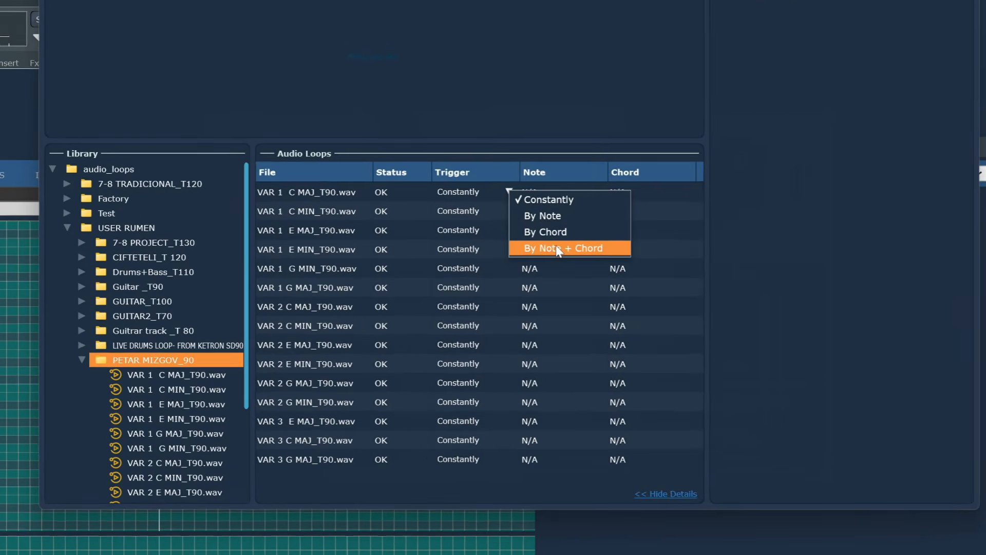
left_click(558, 251)
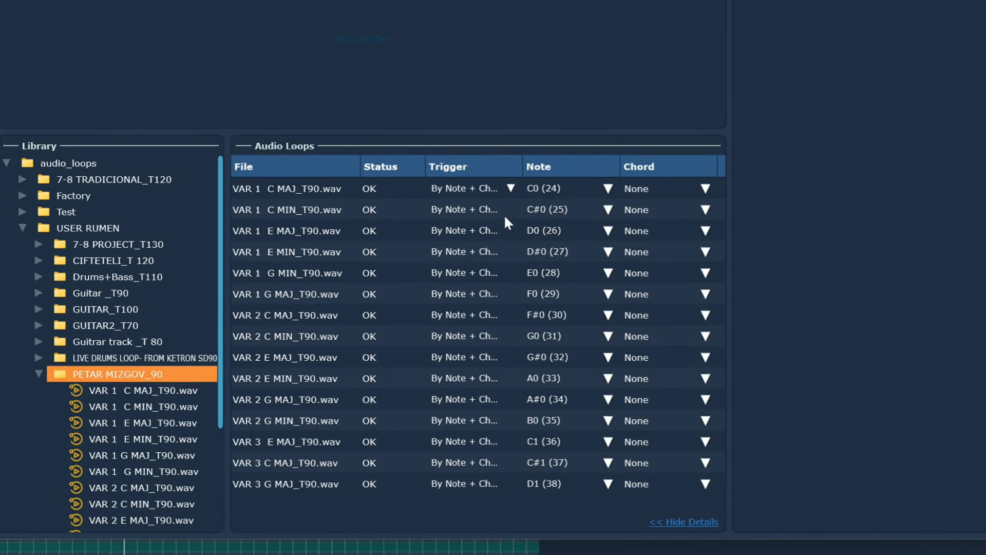
left_click(267, 196)
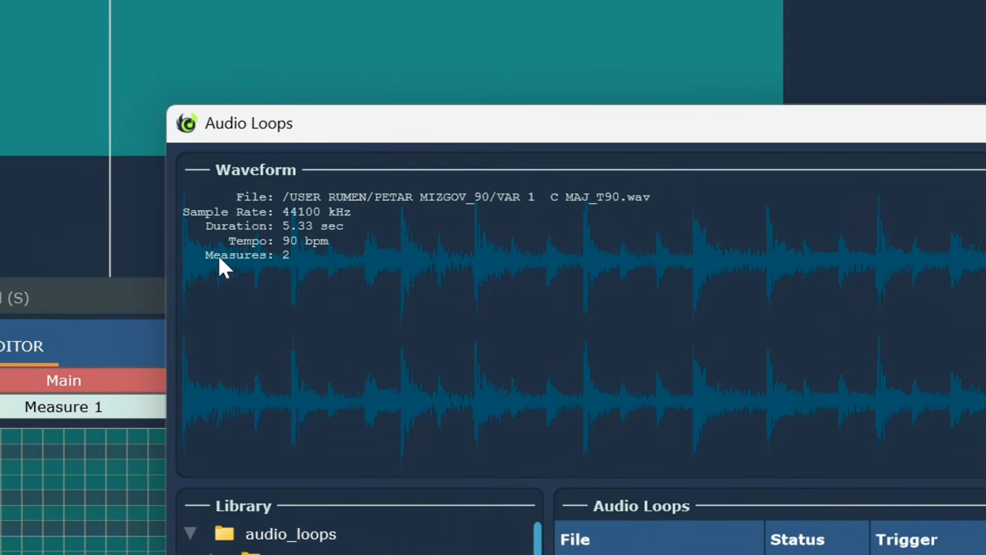
Close Audio Loops, append a 2-measure section named VAR A after Main, then remove Main.
left_click_drag(912, 179, 385, 203)
key("Return")
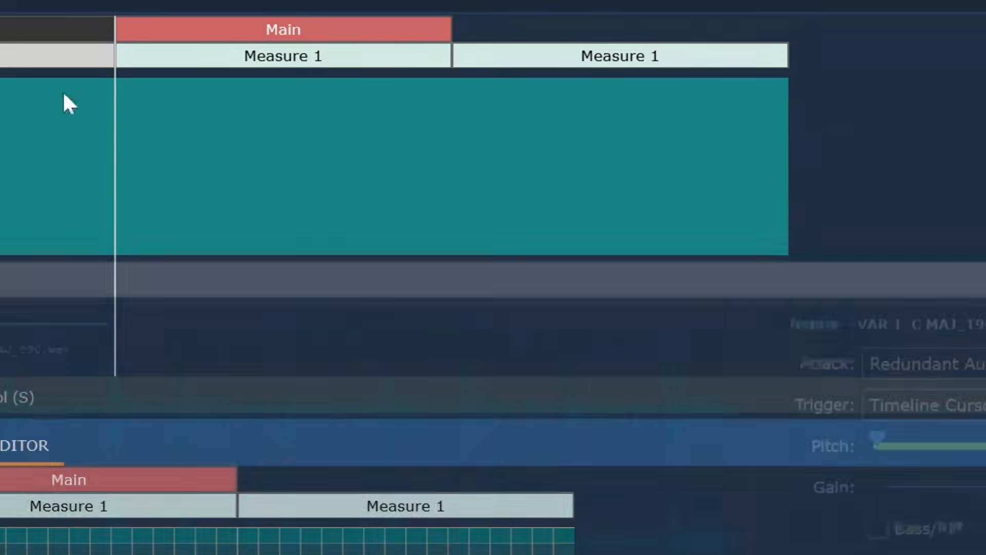
right_click(261, 28)
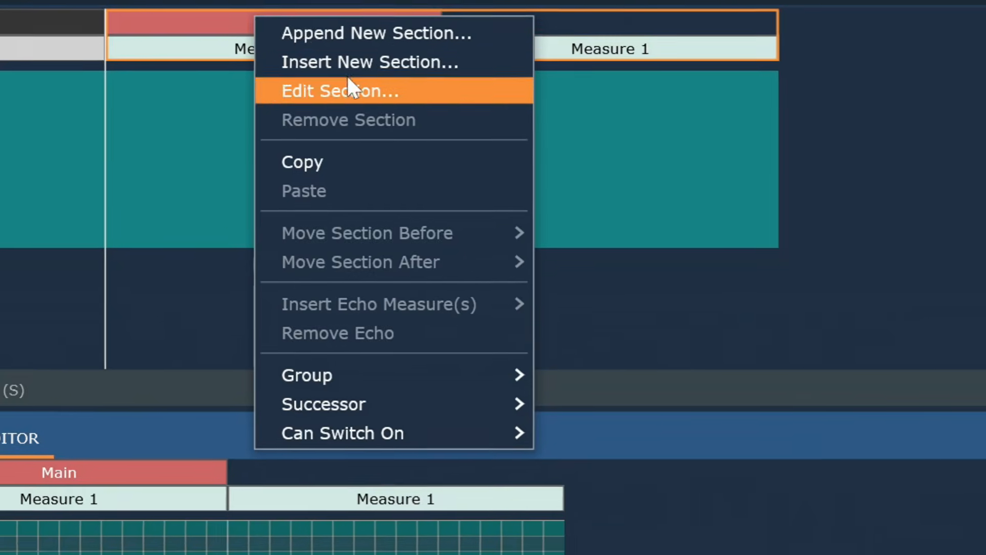
left_click(273, 41)
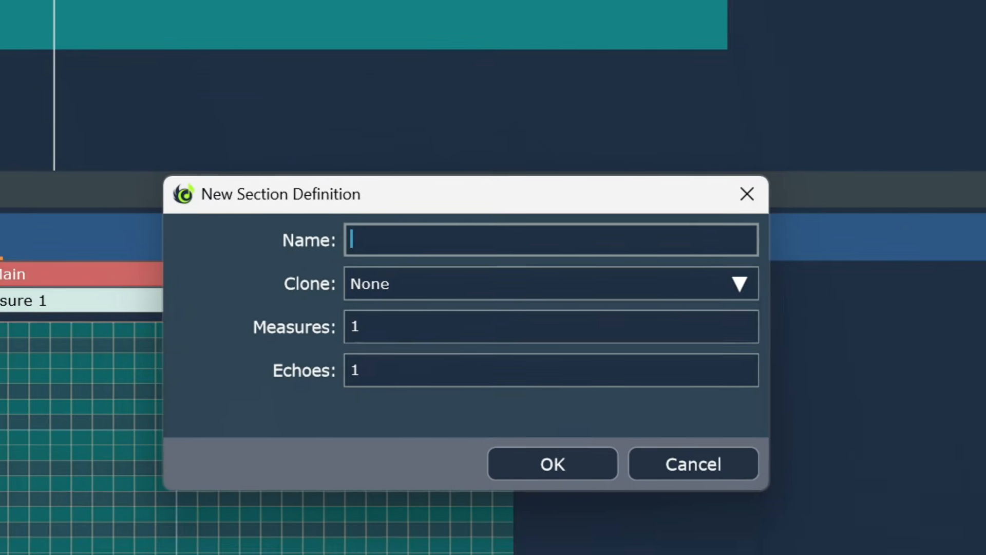
type("VAR")
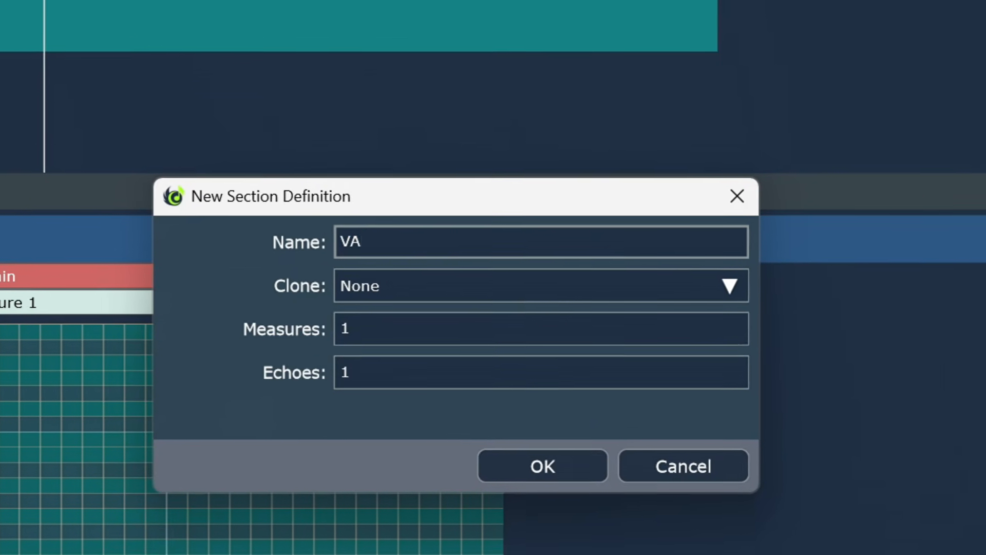
type(" A")
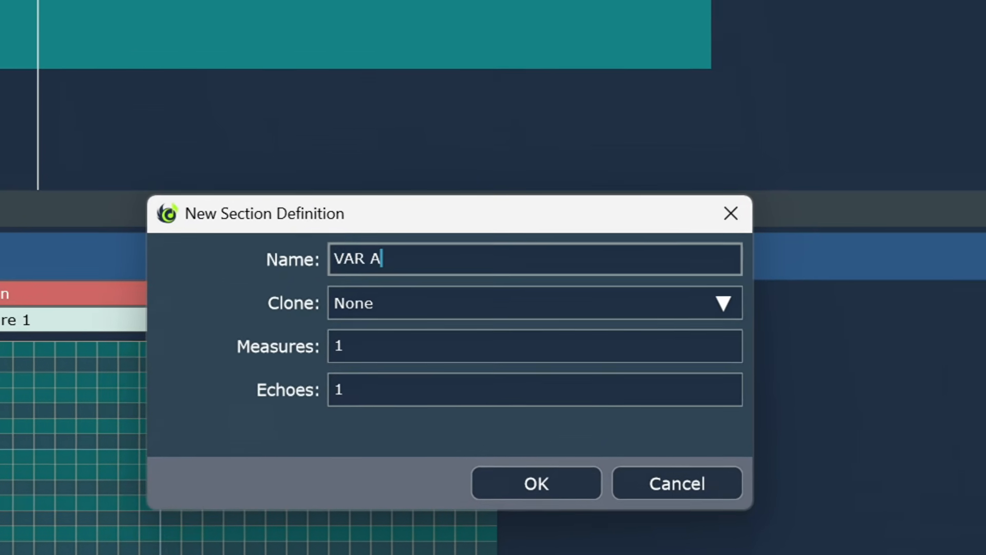
left_click(347, 335)
key("BackSpace")
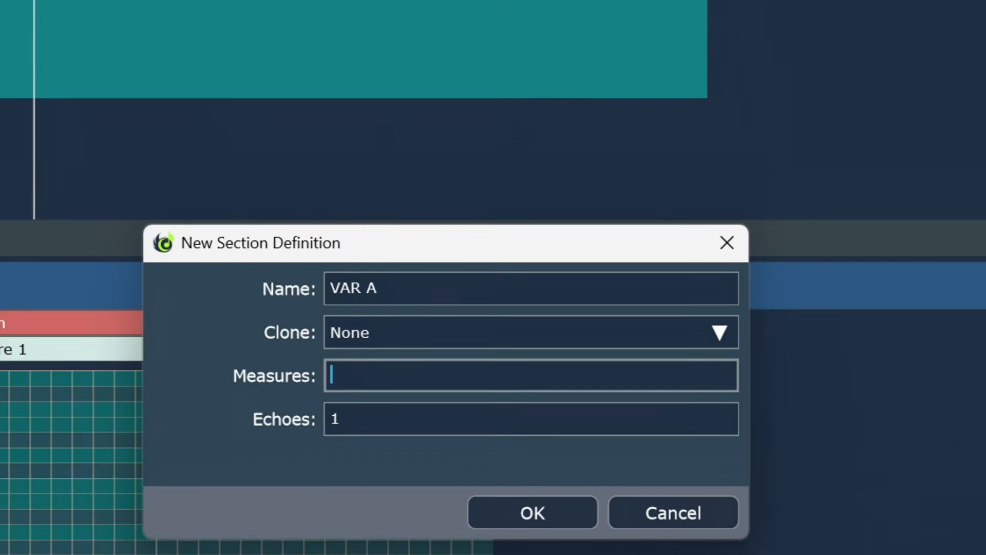
type("2")
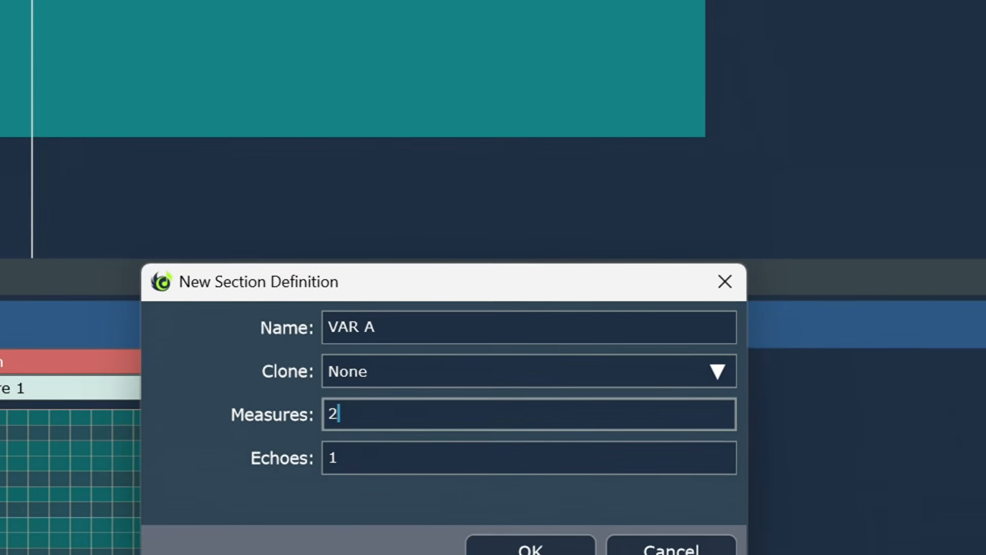
key("Return")
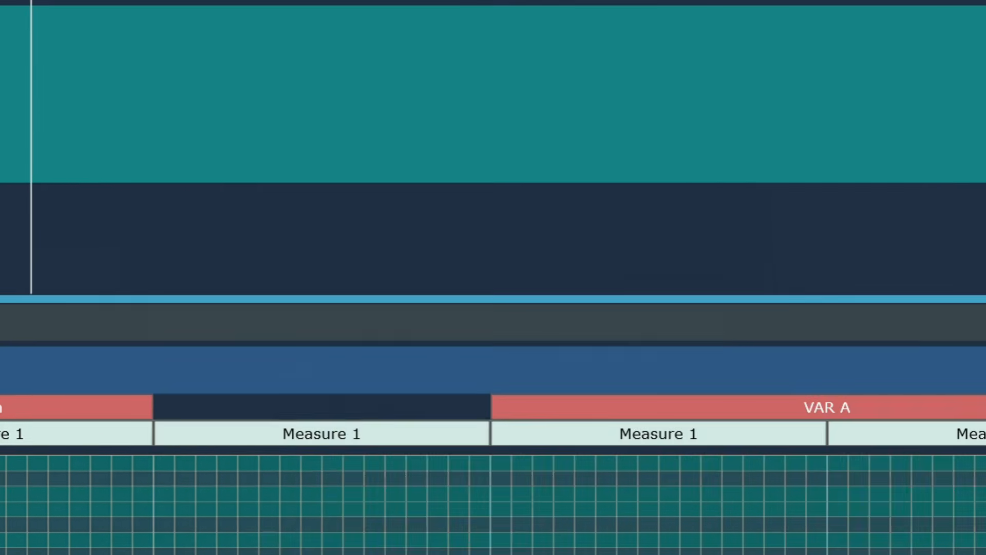
right_click(220, 1)
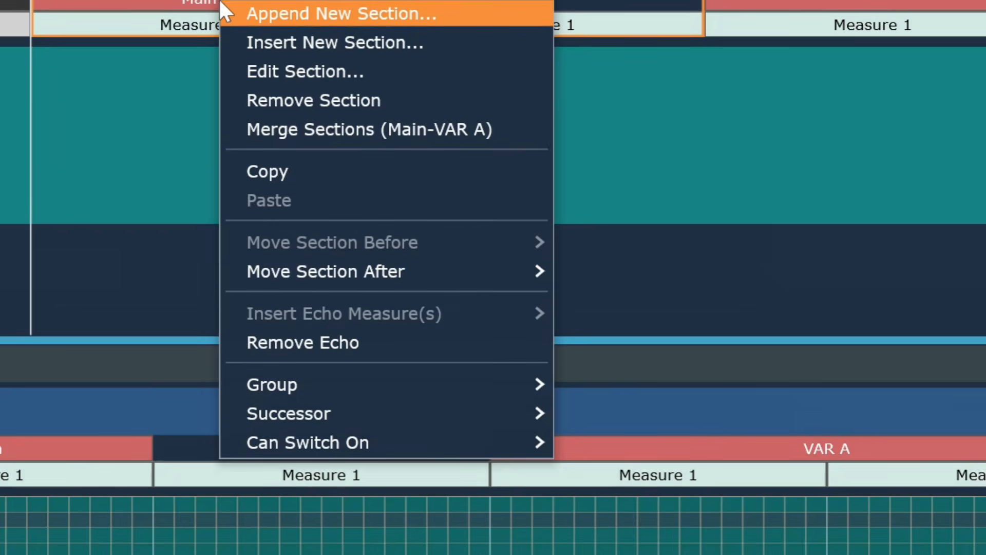
left_click(311, 103)
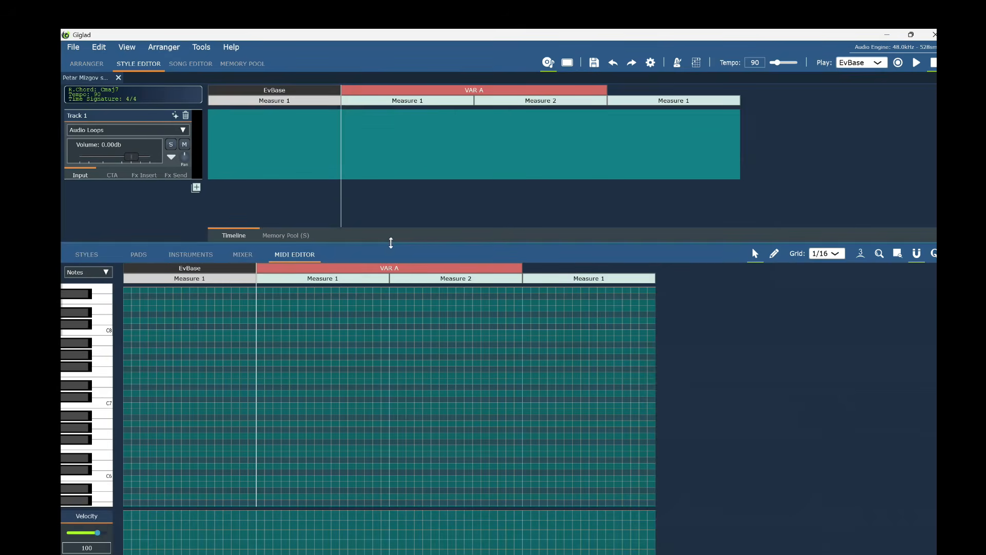
Open Audio Loops, scroll the MIDI editor down to C0, and draw a C0 note across VAR A's two measures.
left_click(94, 132)
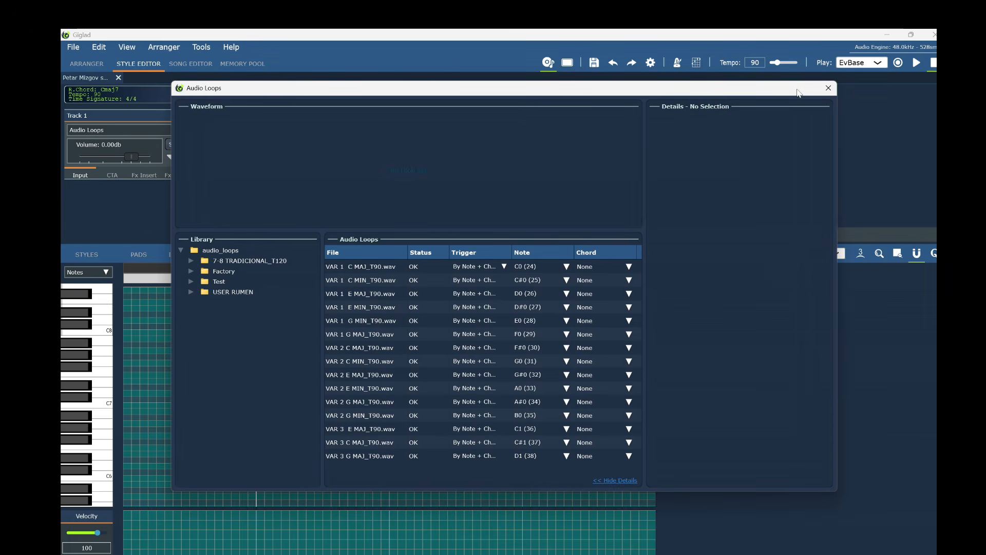
left_click_drag(795, 92, 848, 541)
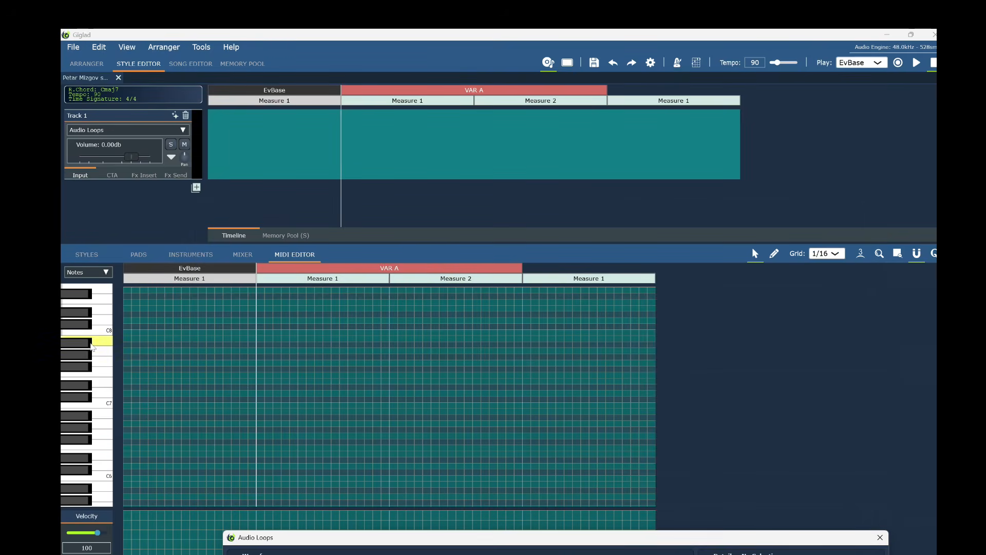
scroll(92, 347, "down", 10)
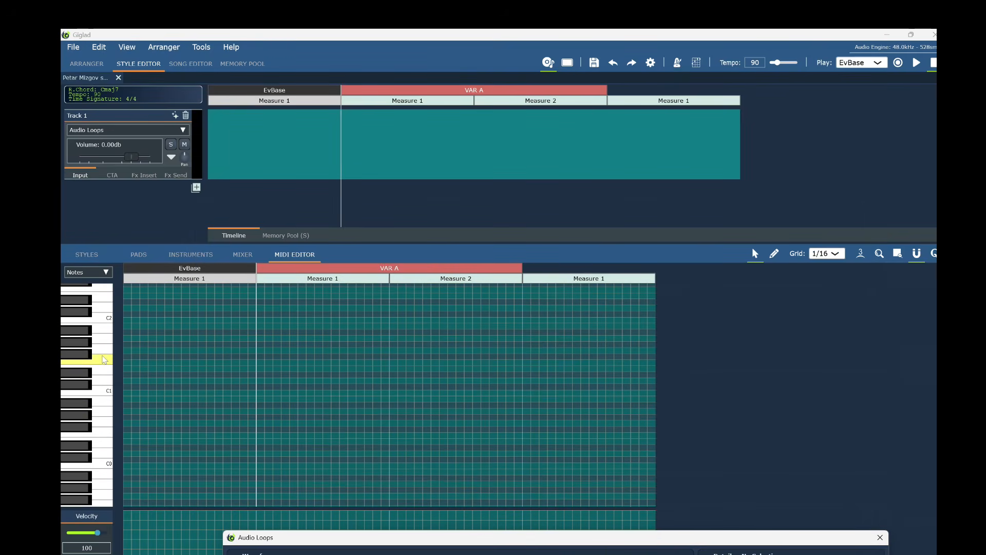
scroll(104, 360, "down", 2)
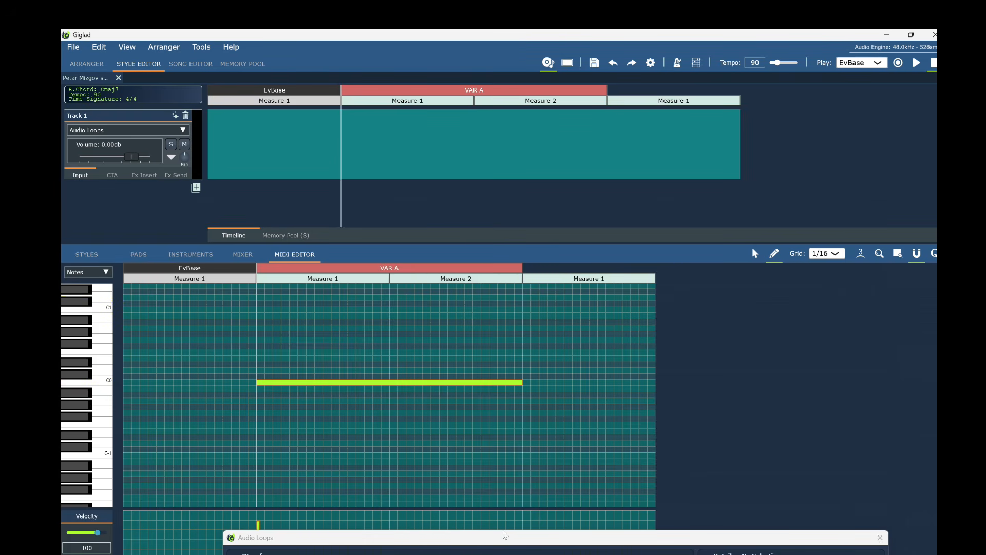
left_click_drag(501, 370, 450, 77)
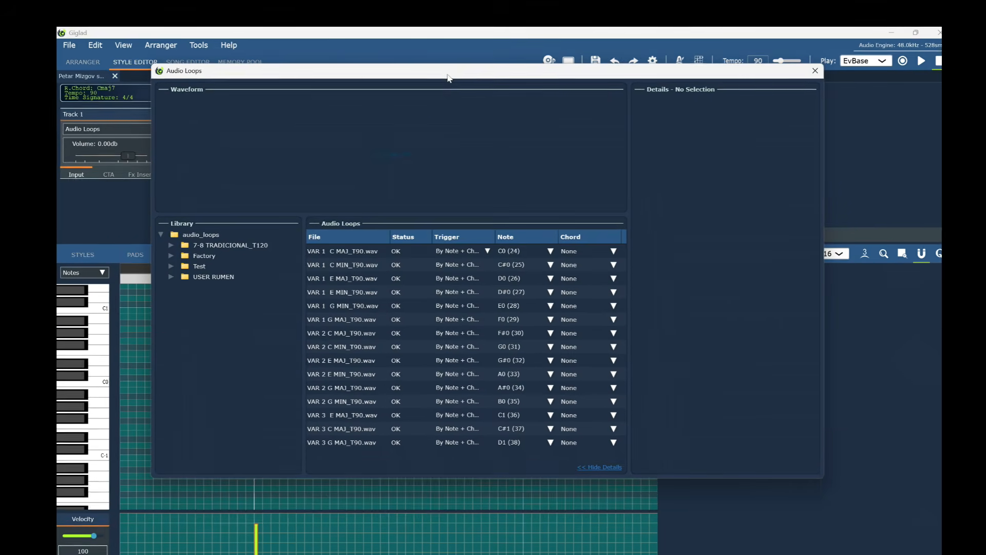
Check the VAR 1 C MAJ loop and set the VAR 1 C MIN loop's trigger note to C0 (24).
left_click(353, 252)
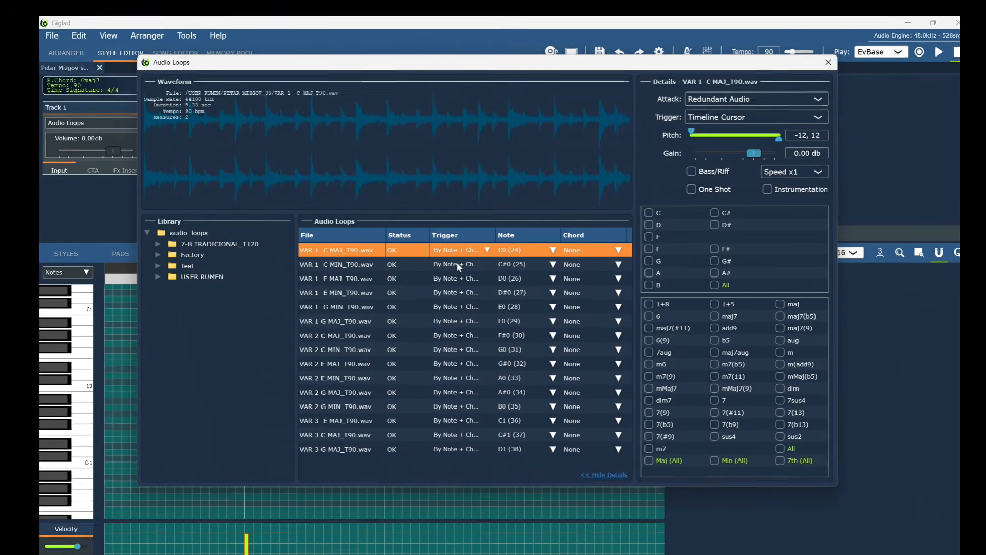
left_click(459, 265)
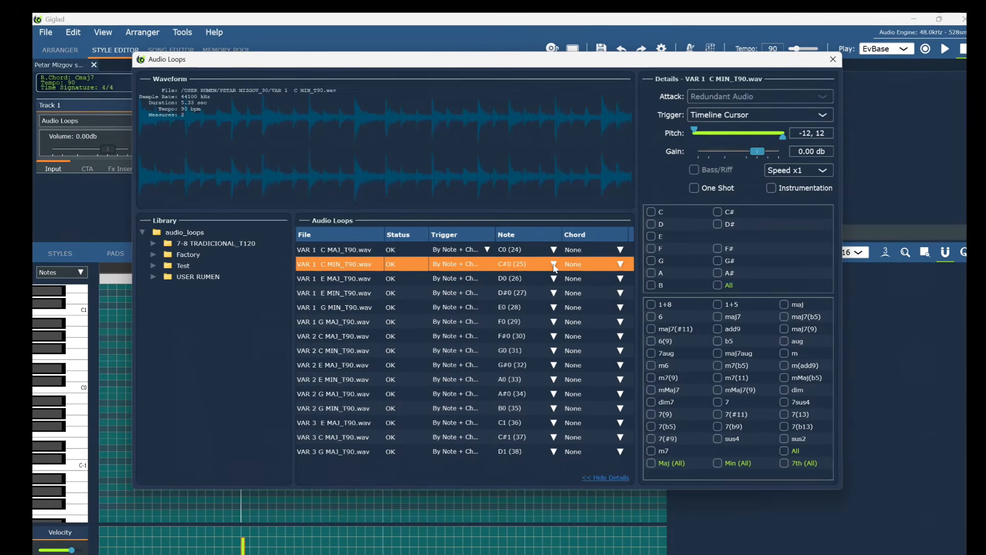
left_click(555, 268)
mouse_move(539, 300)
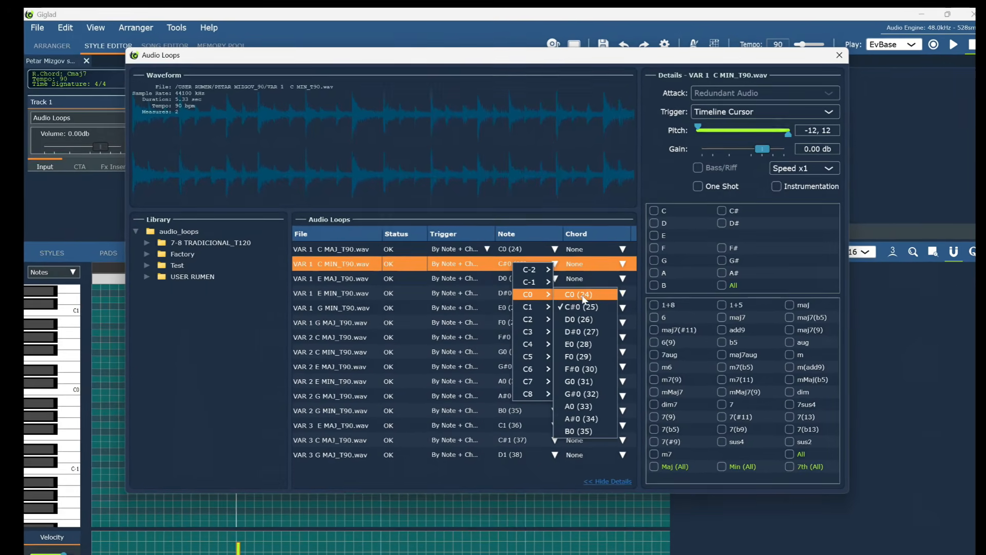
left_click(578, 294)
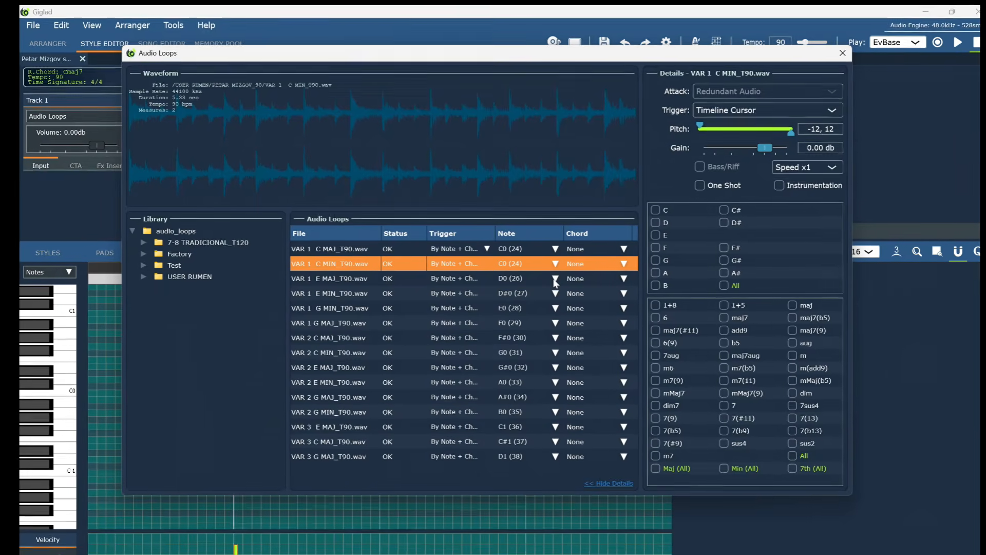
Set the VAR 1 E MAJ and E MIN loops' trigger notes to C0 (24).
left_click(556, 279)
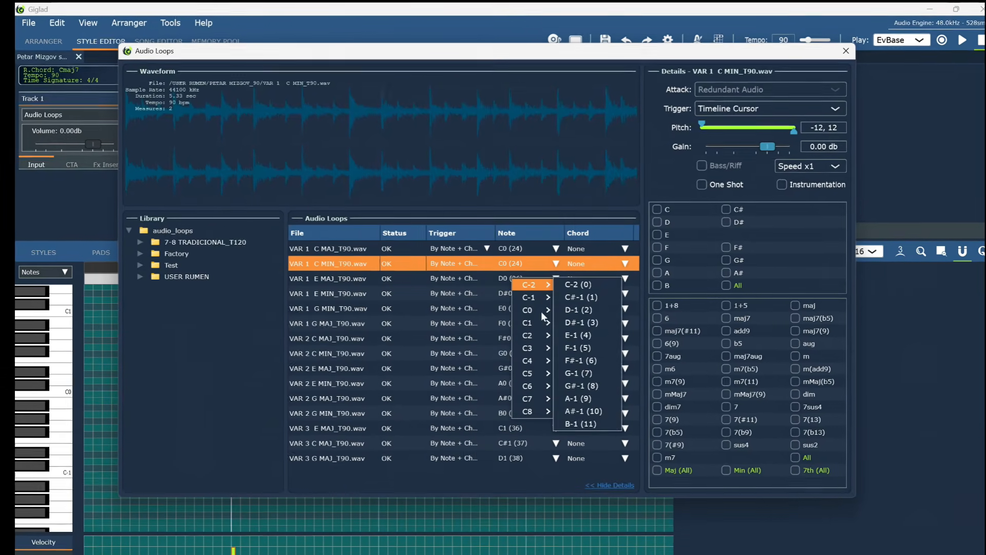
mouse_move(546, 310)
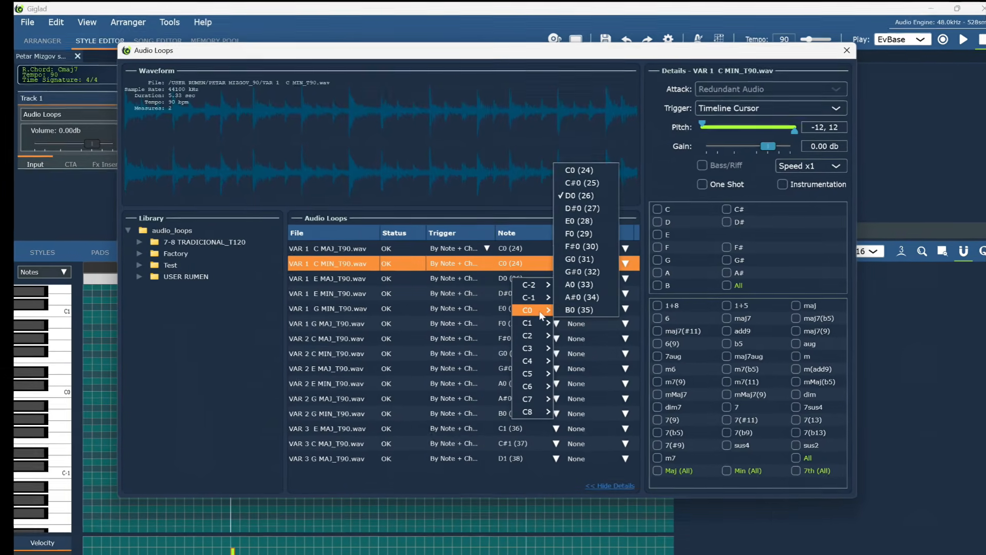
left_click(579, 170)
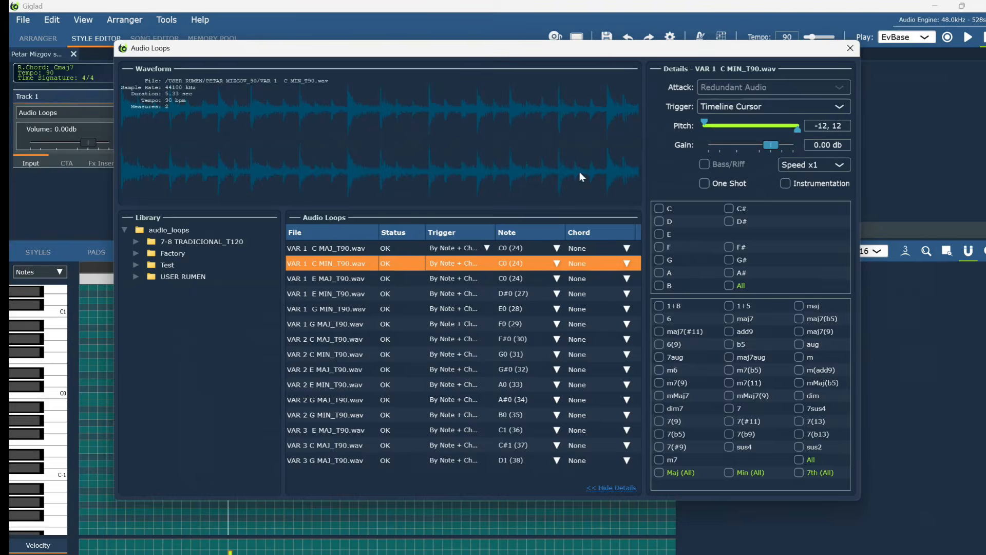
left_click(558, 294)
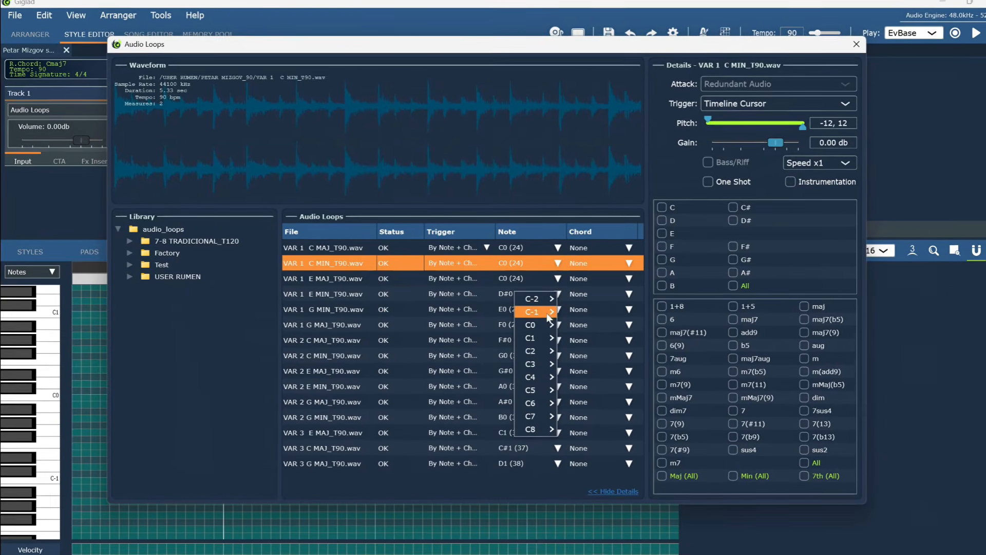
mouse_move(539, 324)
left_click(582, 181)
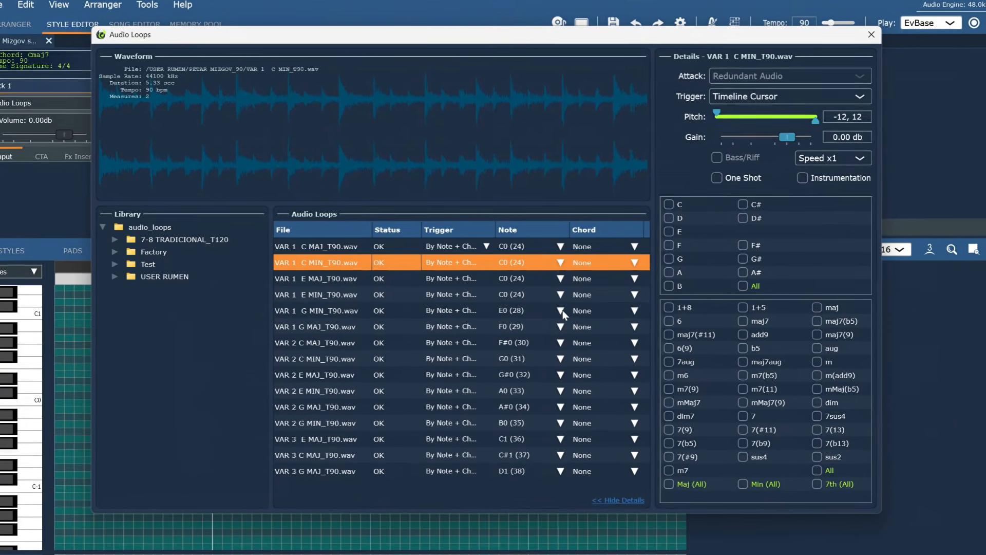
Set the VAR 1 G MIN and G MAJ loops' trigger notes to C0 (24).
left_click(562, 310)
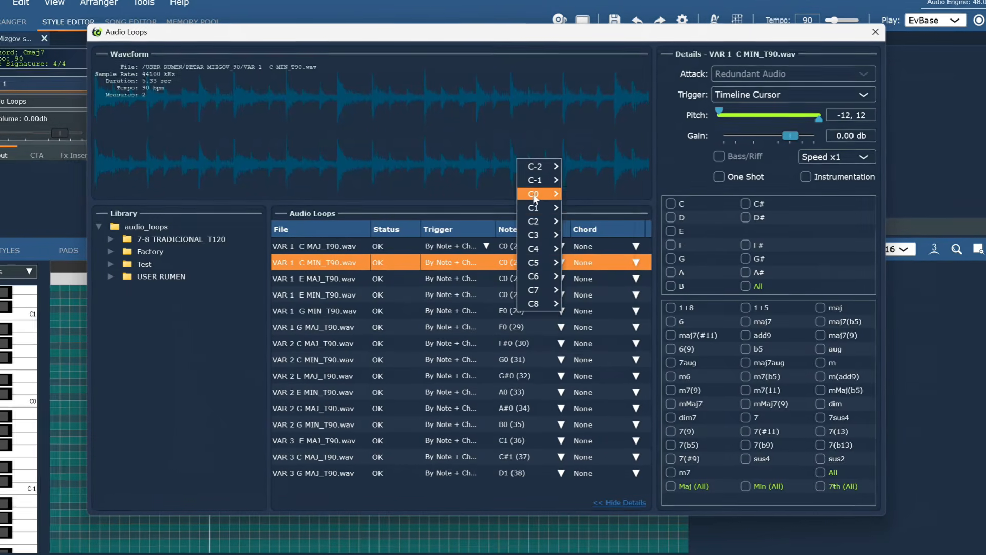
mouse_move(565, 194)
left_click(596, 194)
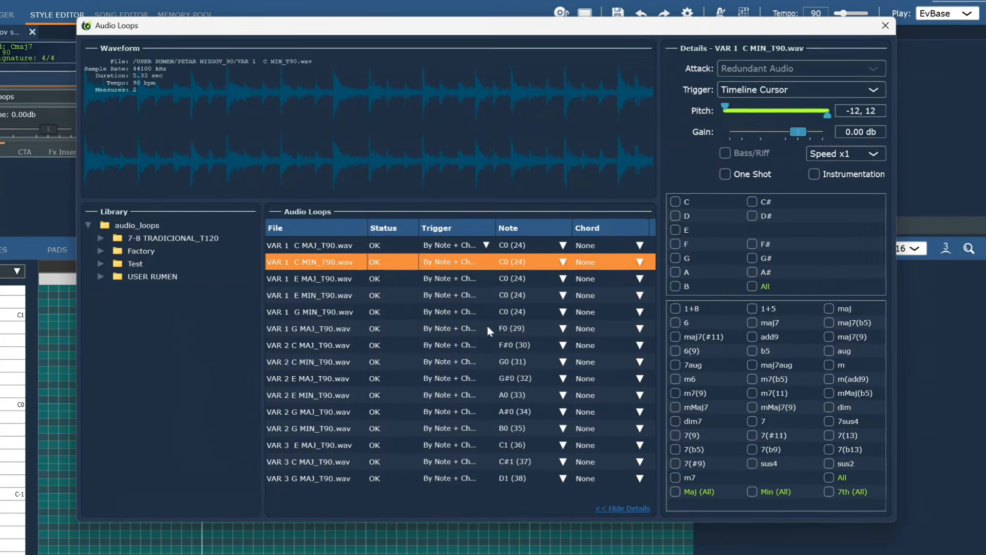
left_click(546, 263)
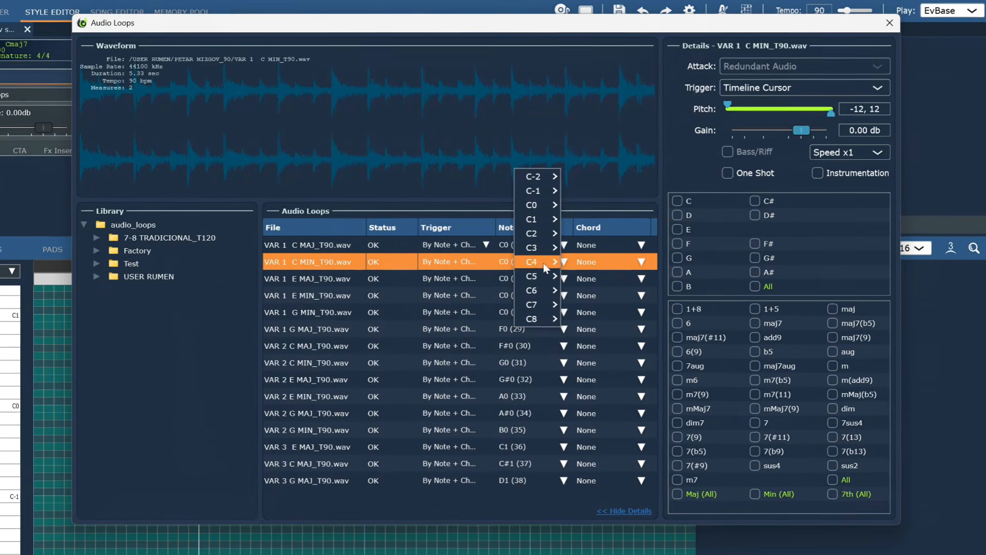
mouse_move(534, 205)
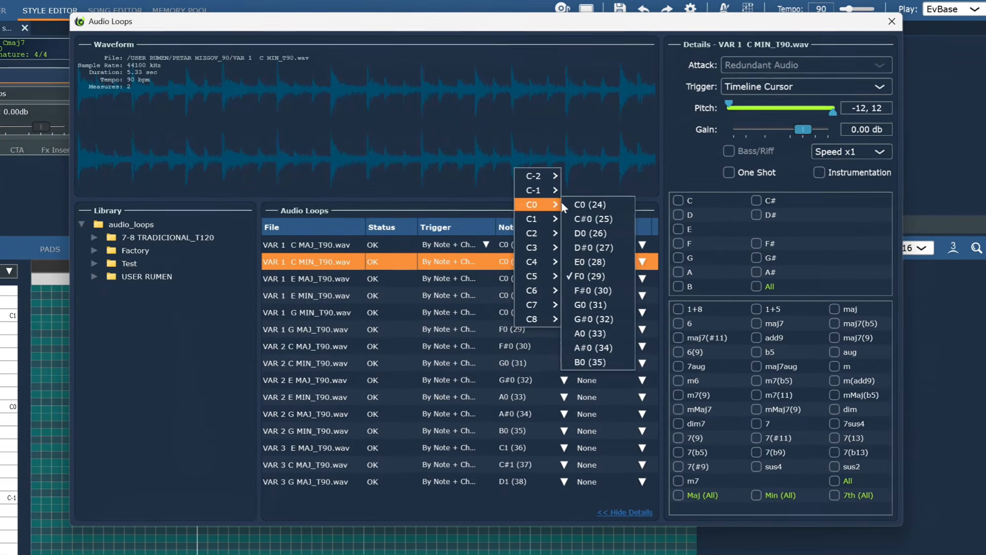
left_click(595, 205)
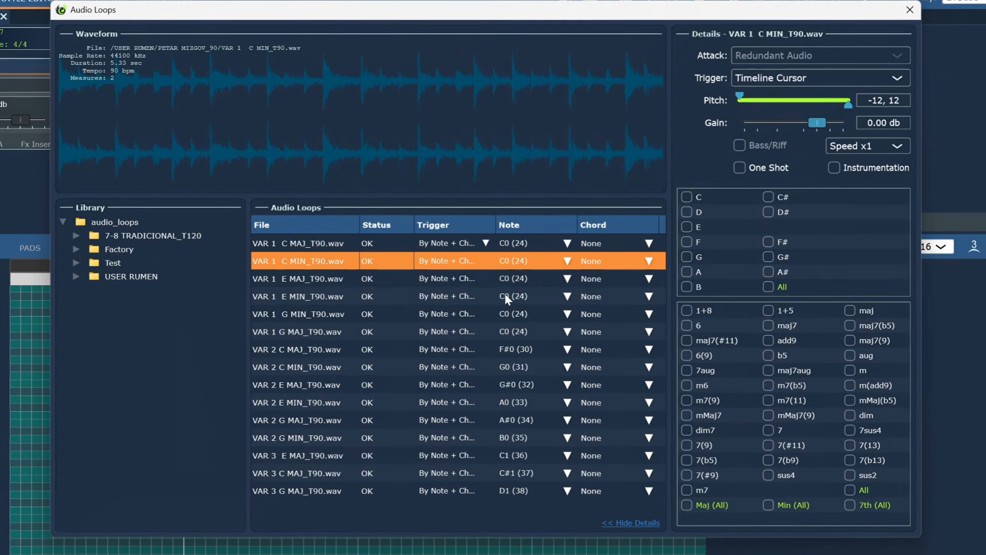
left_click(485, 243)
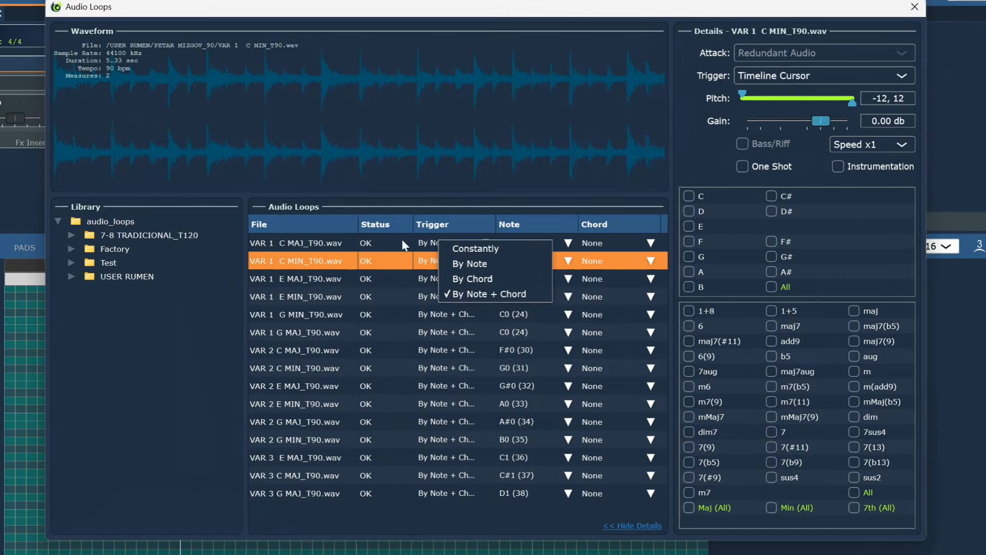
Give VAR 1 C MAJ root C with Maj (All), C MIN root C with Min (All), both Instrumentation.
left_click(312, 243)
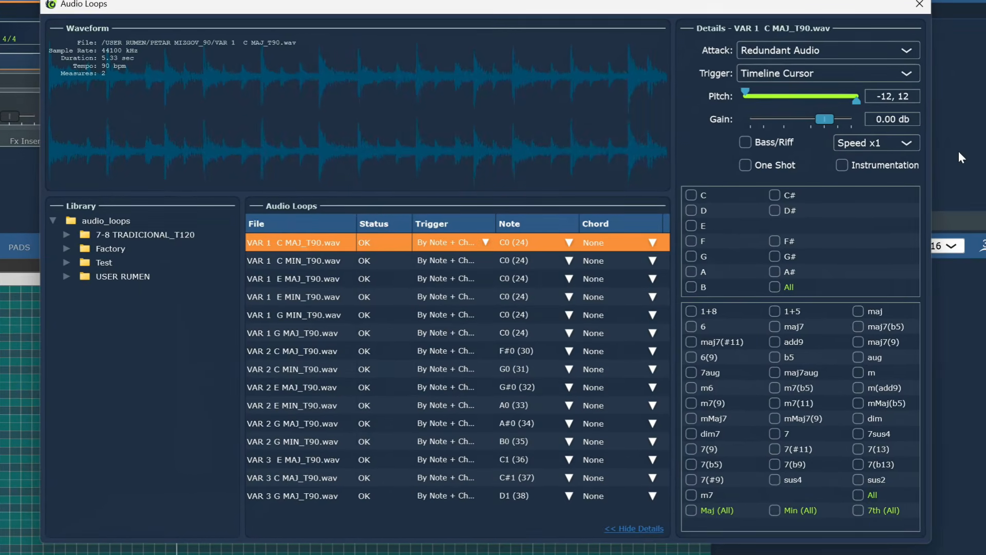
left_click(693, 195)
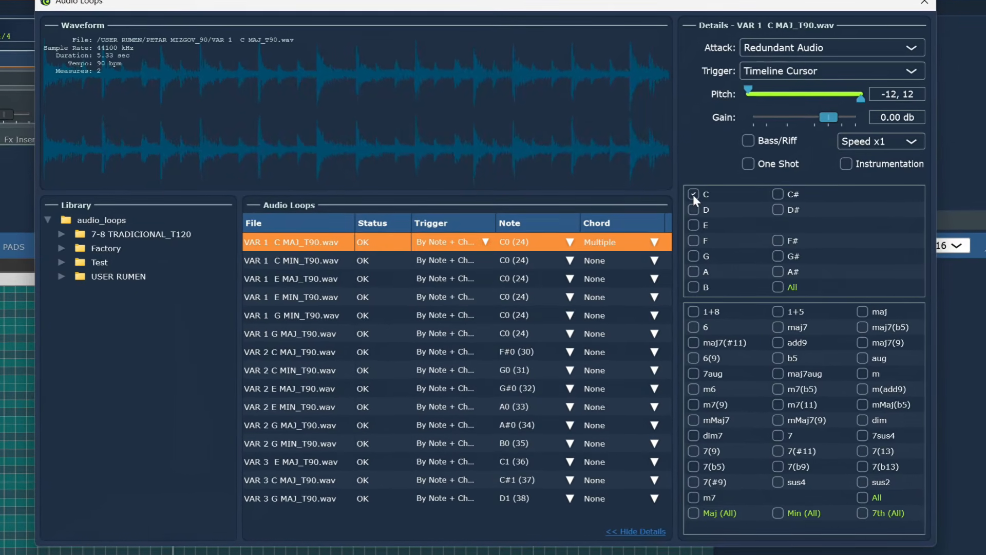
left_click(698, 516)
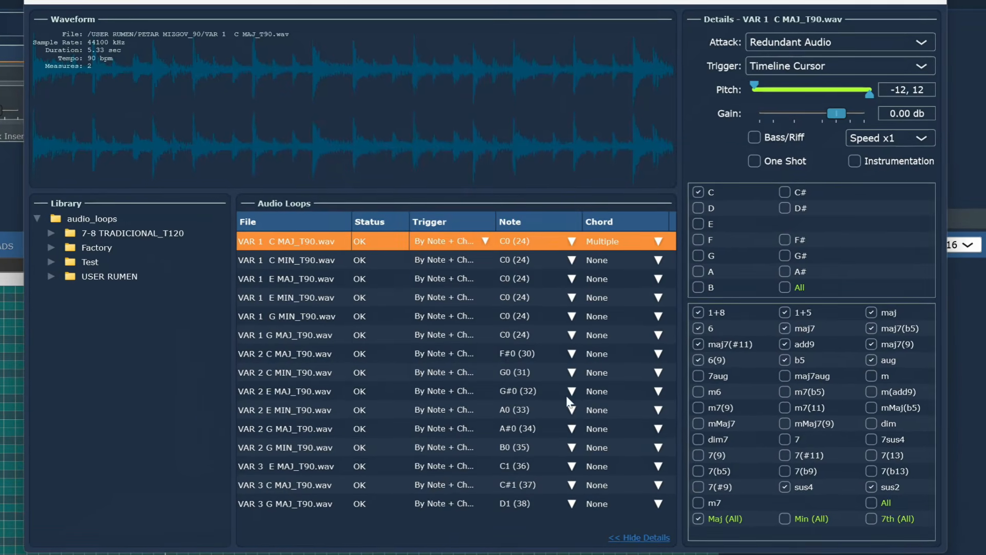
left_click(296, 260)
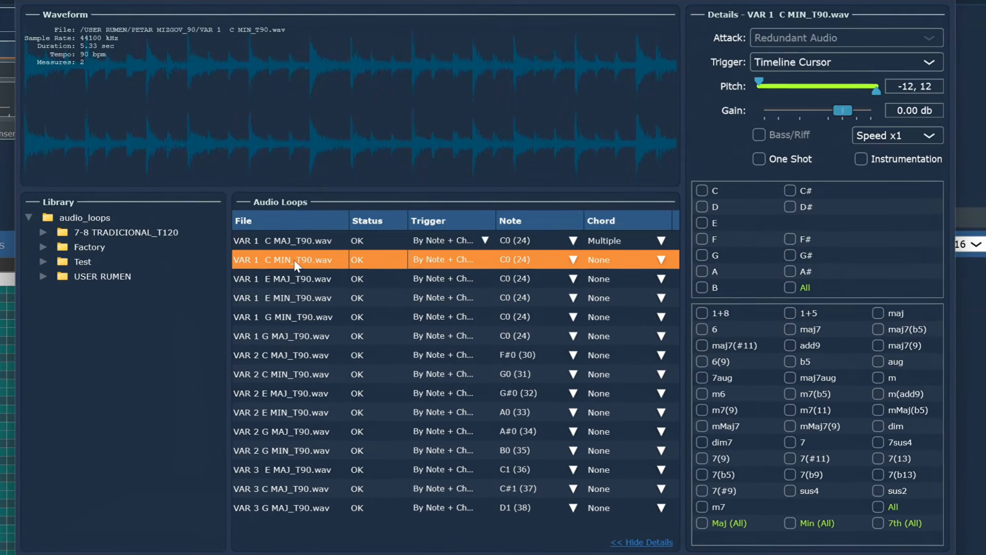
left_click(702, 189)
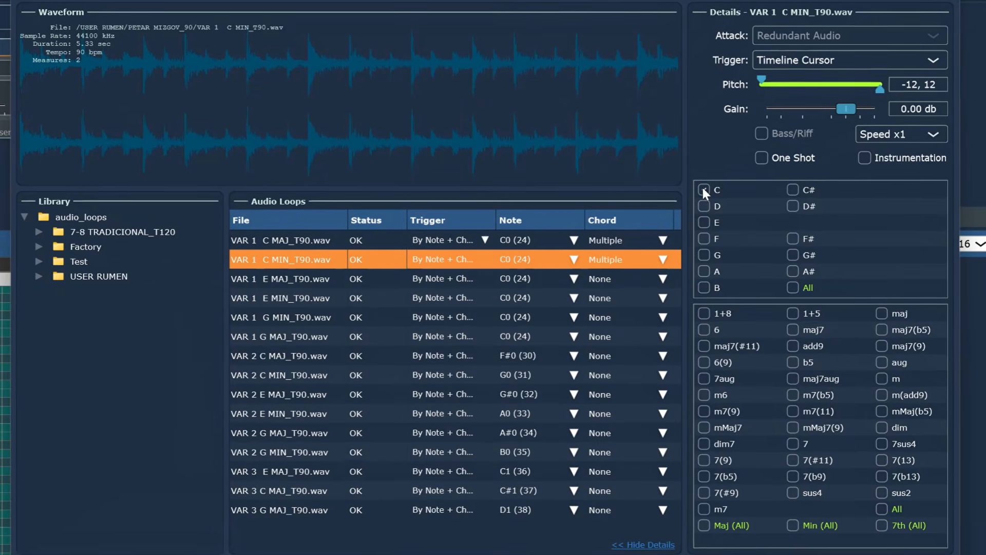
left_click(795, 525)
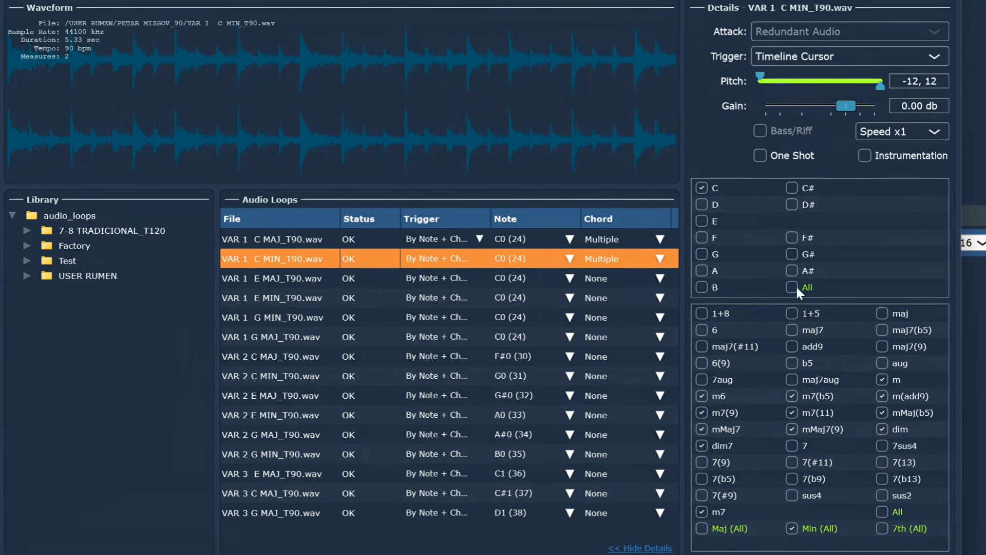
left_click(867, 155)
left_click(309, 238)
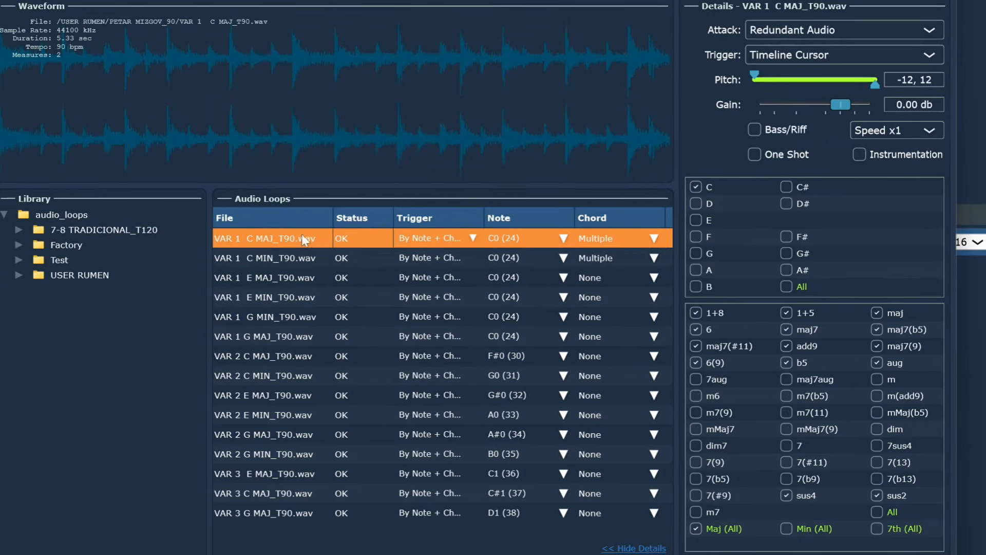
left_click(854, 154)
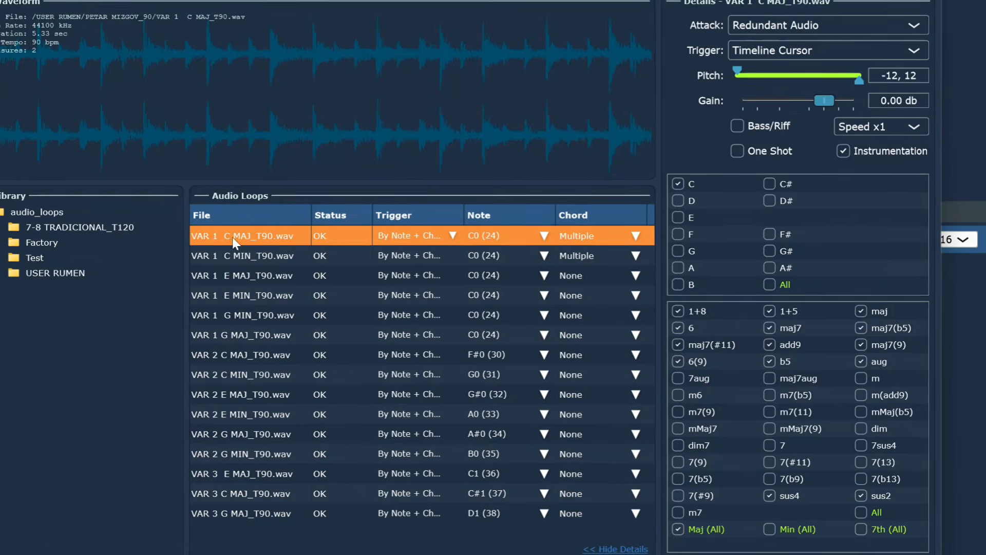
left_click(247, 255)
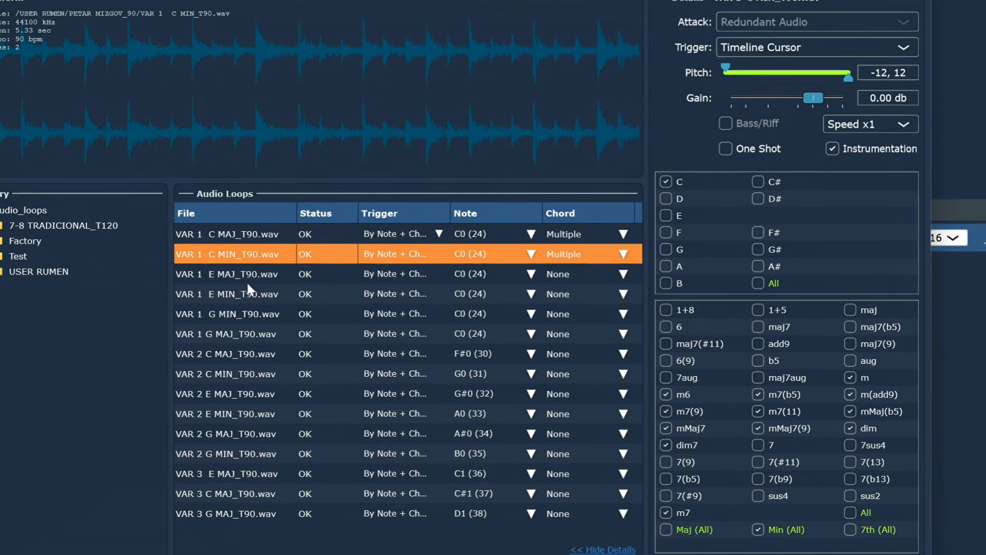
Give VAR 1 E MAJ and E MIN root E, Instrumentation, and Maj (All) or Min (All) respectively.
left_click(235, 271)
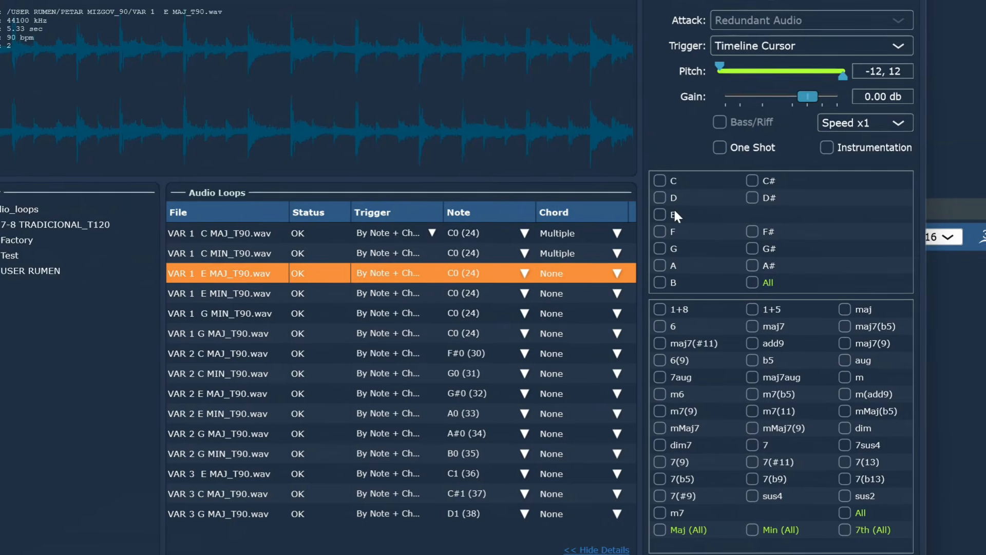
left_click(657, 214)
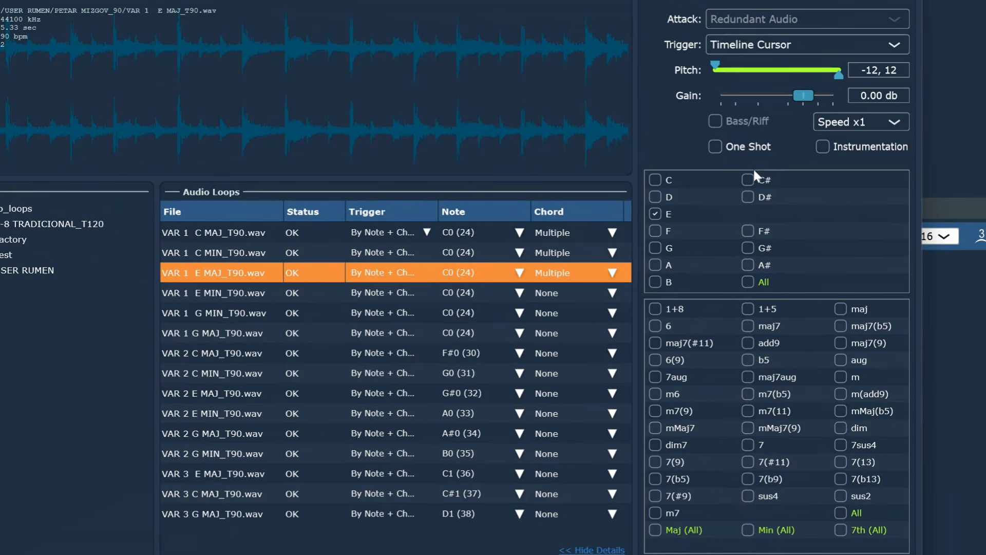
left_click(824, 146)
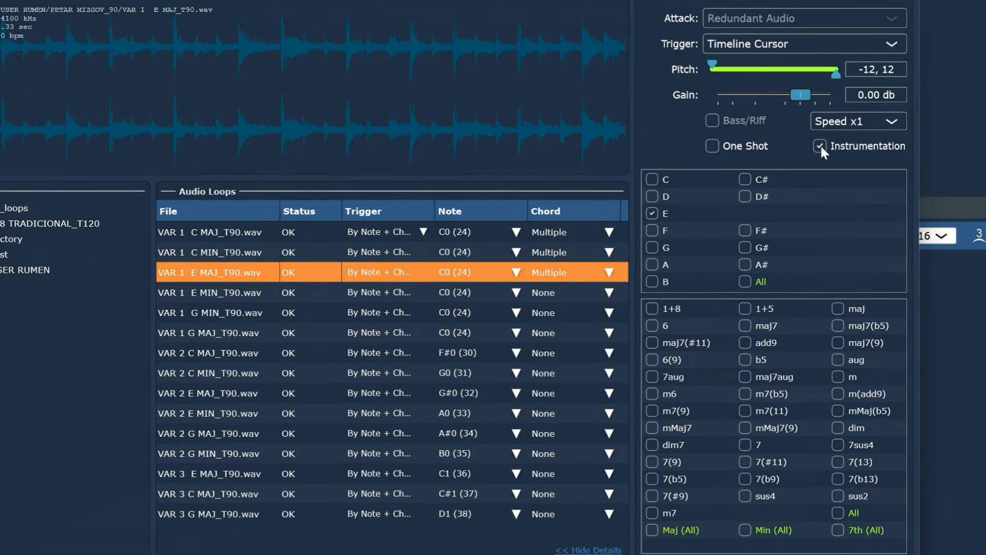
left_click(650, 529)
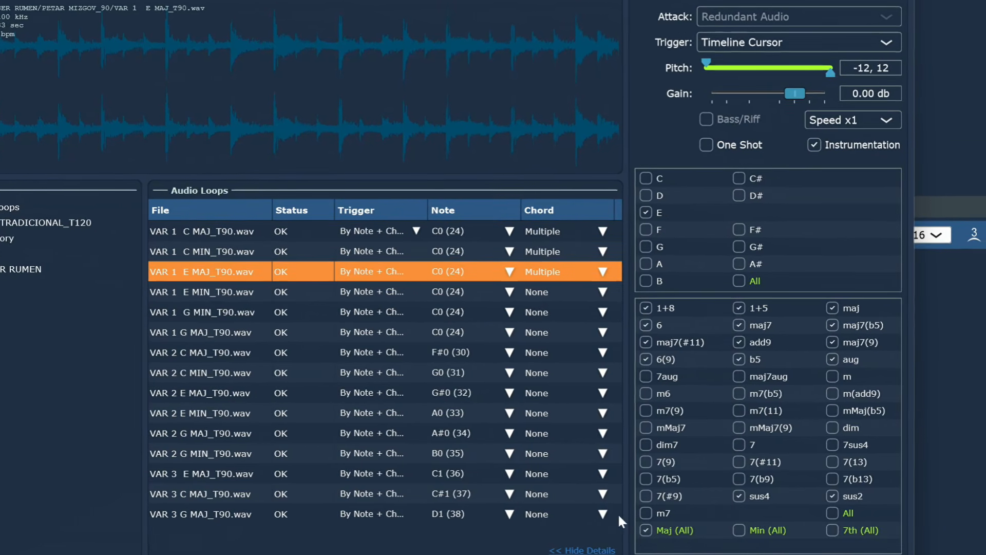
left_click(186, 290)
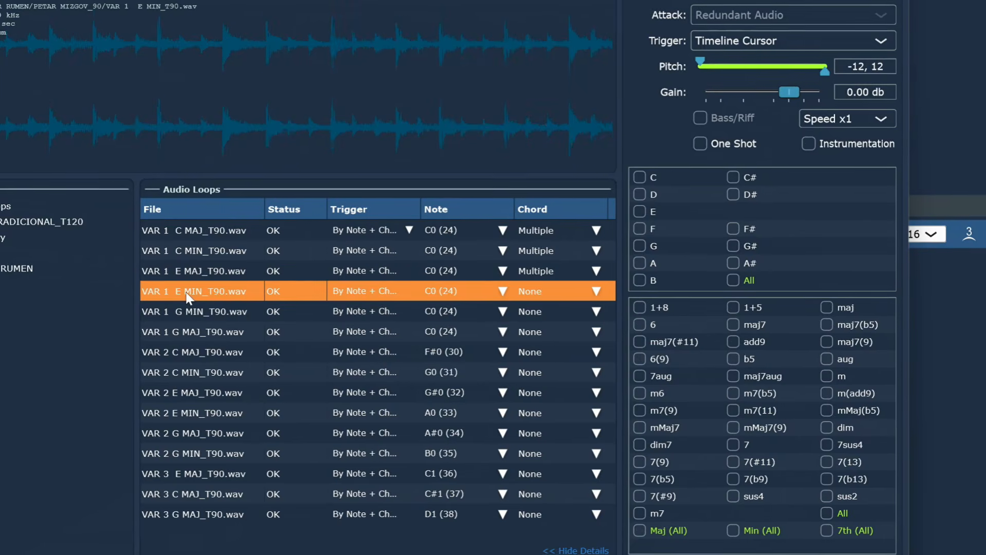
left_click(637, 210)
left_click(801, 141)
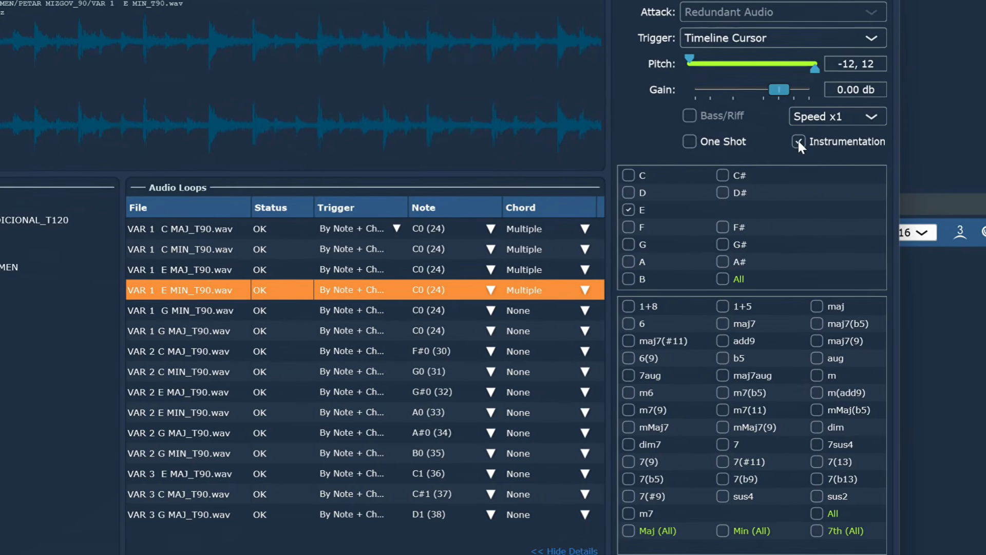
left_click(721, 530)
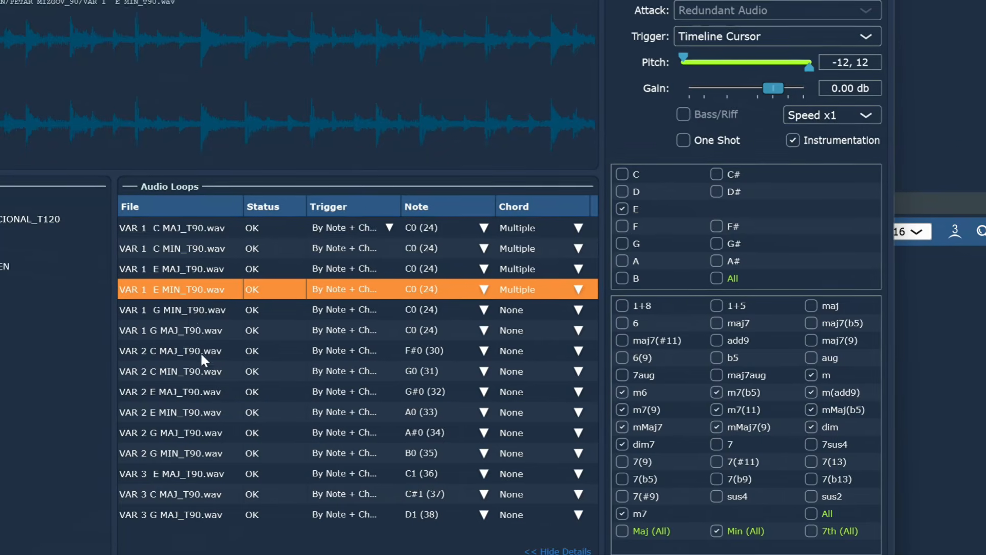
Give VAR 1 G MIN root G with Min (All) and G MAJ root G, both with Instrumentation.
left_click(188, 310)
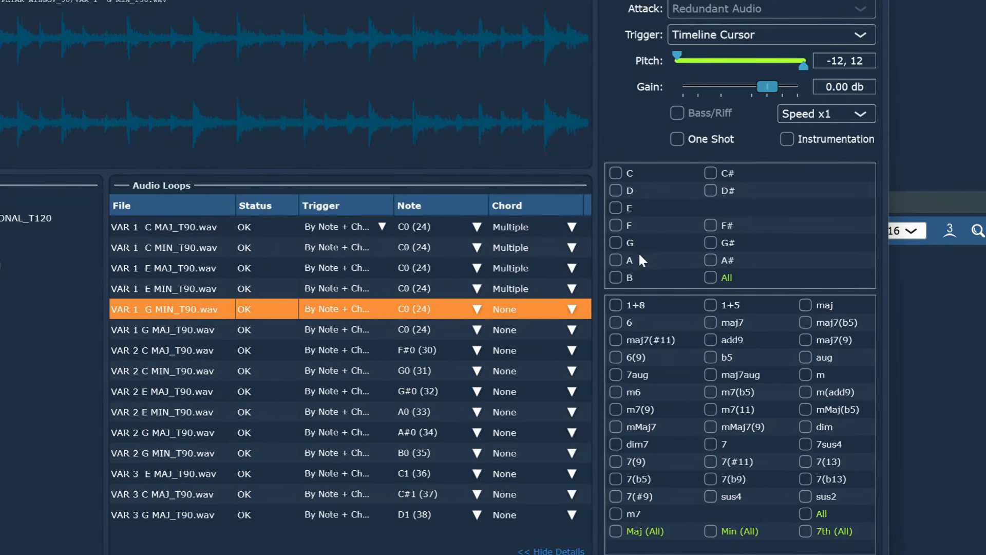
left_click(612, 242)
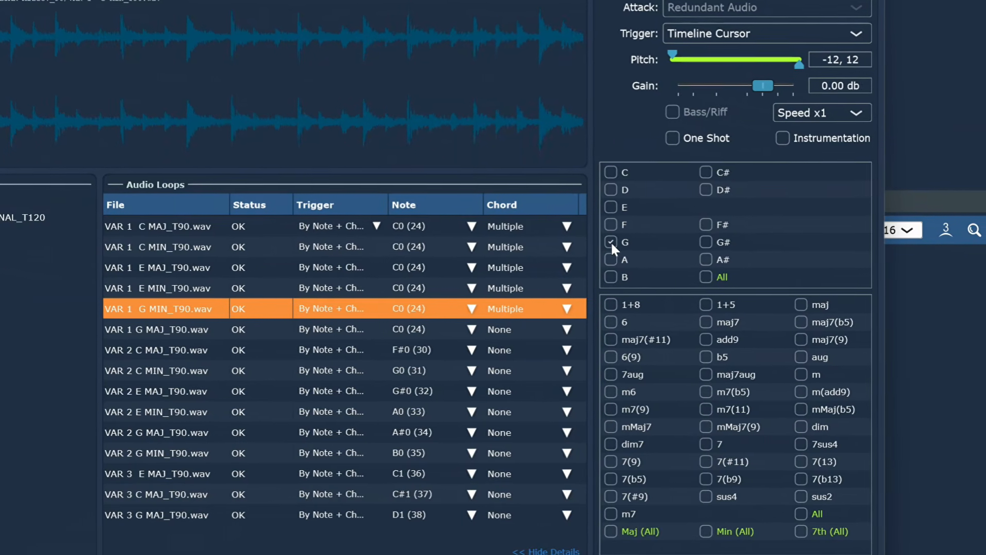
left_click(785, 138)
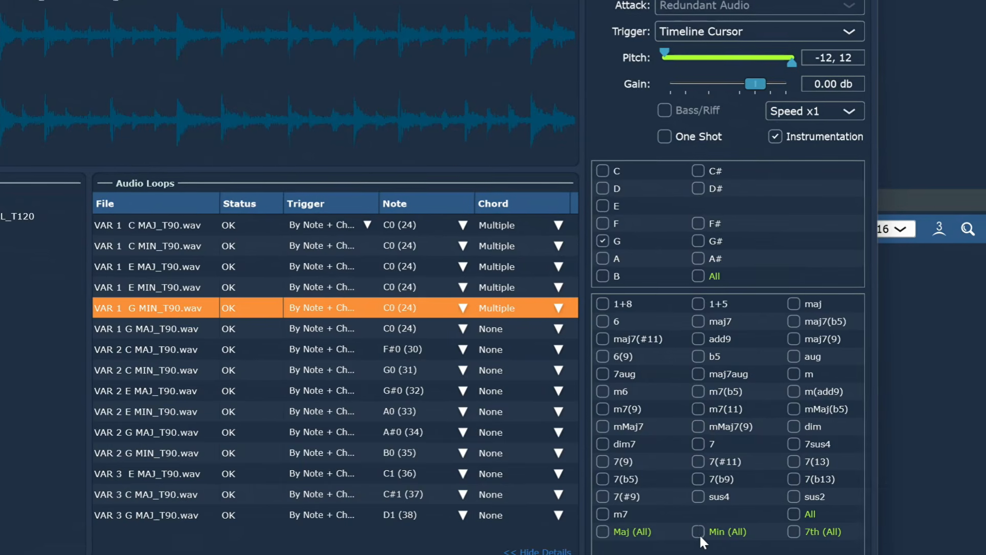
left_click(702, 531)
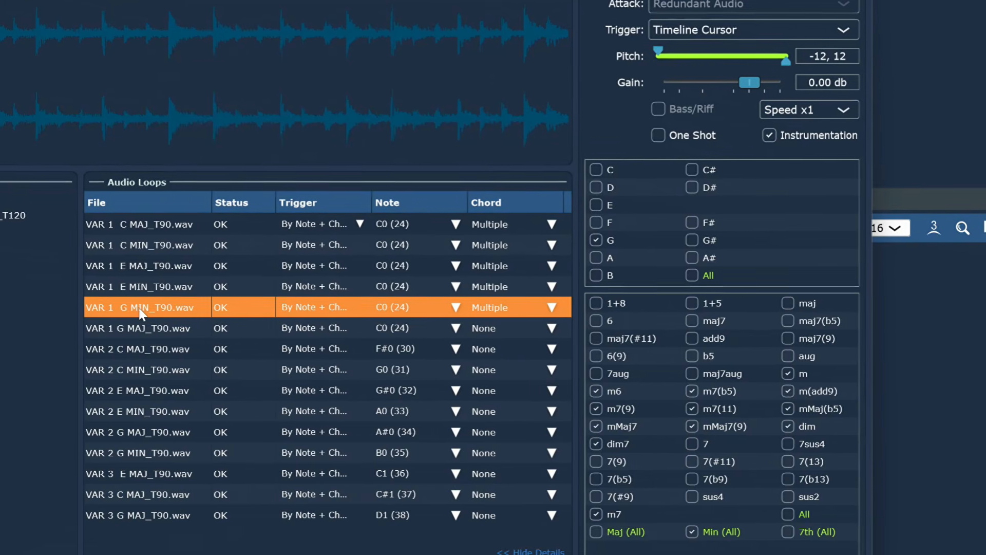
left_click(133, 329)
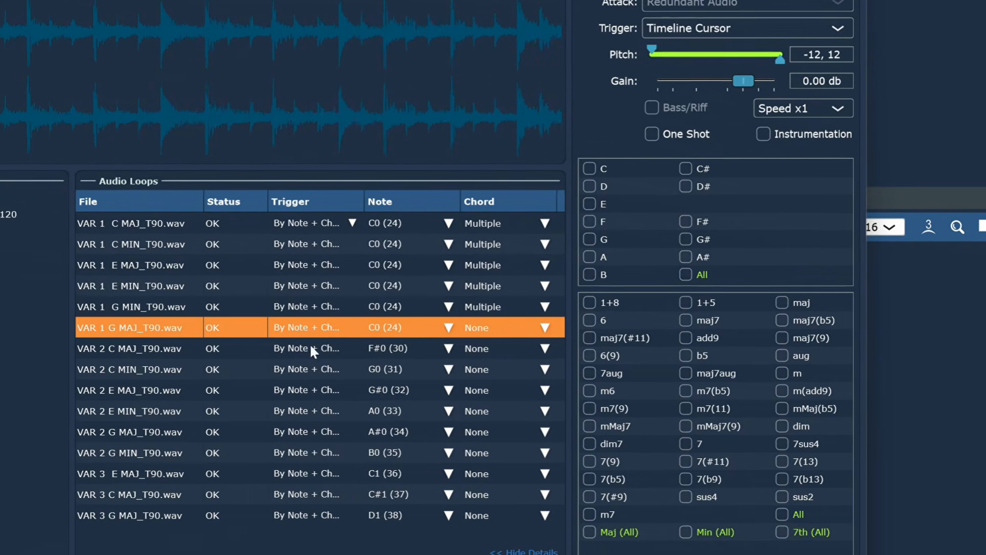
left_click(585, 238)
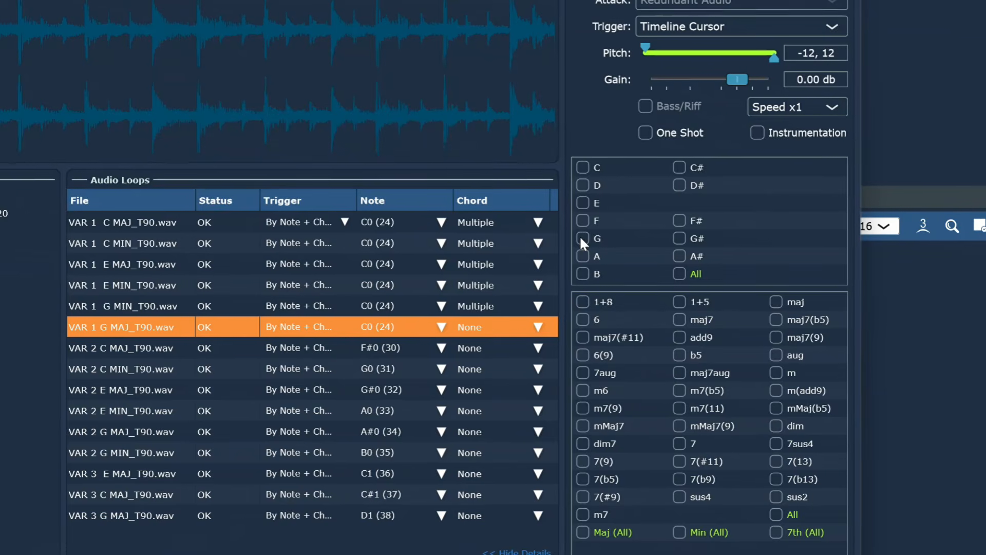
left_click(756, 132)
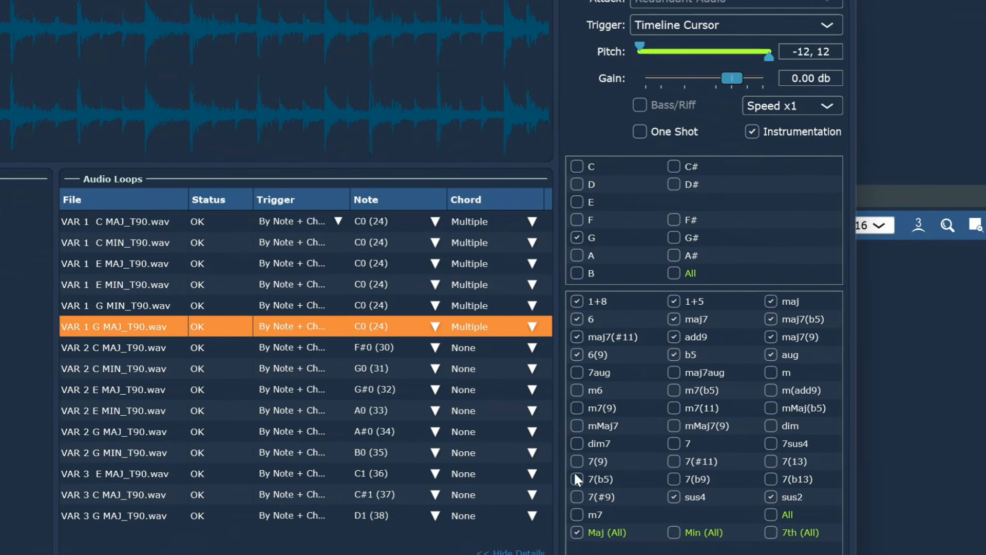
left_click(146, 349)
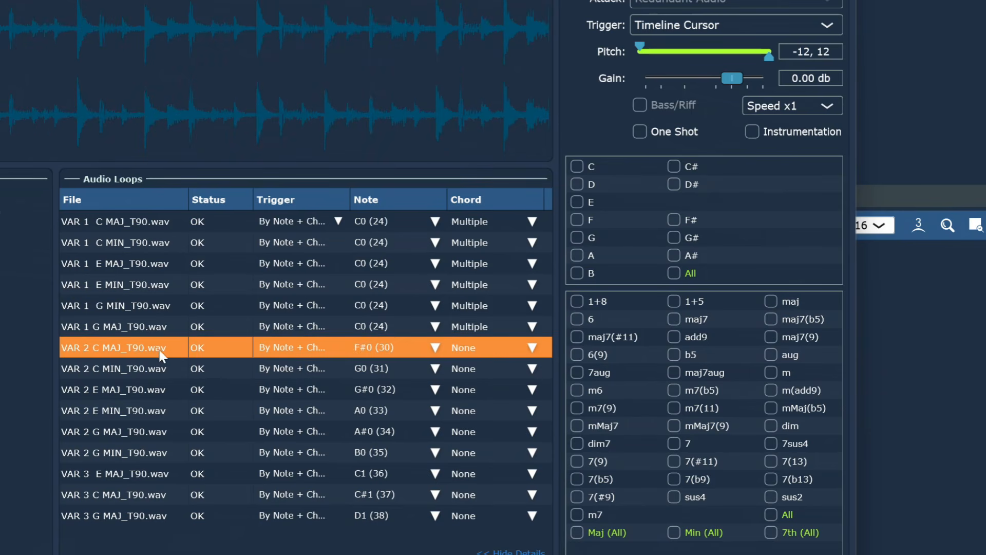
Set the VAR 2 C MAJ loop's trigger note to G0 (31) and verify it.
left_click(435, 349)
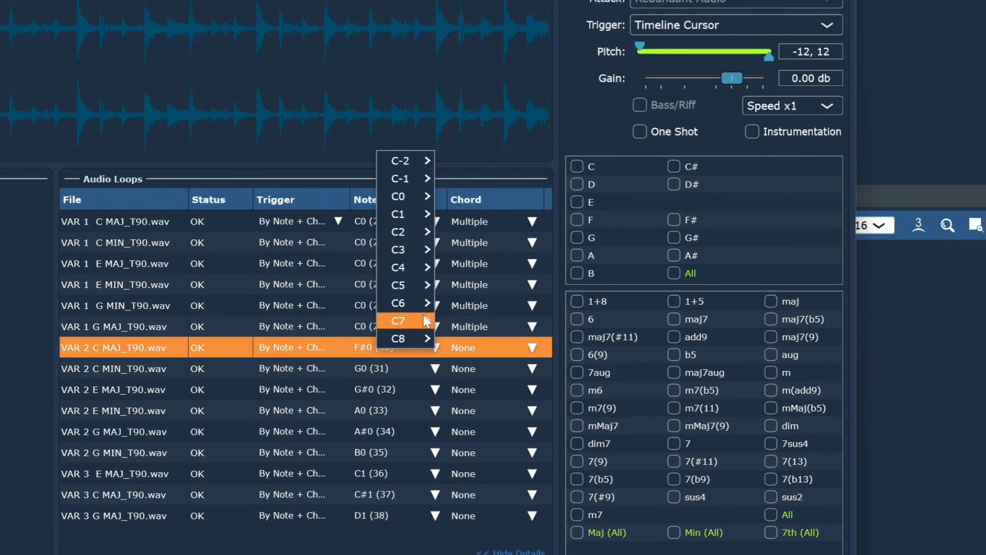
mouse_move(406, 161)
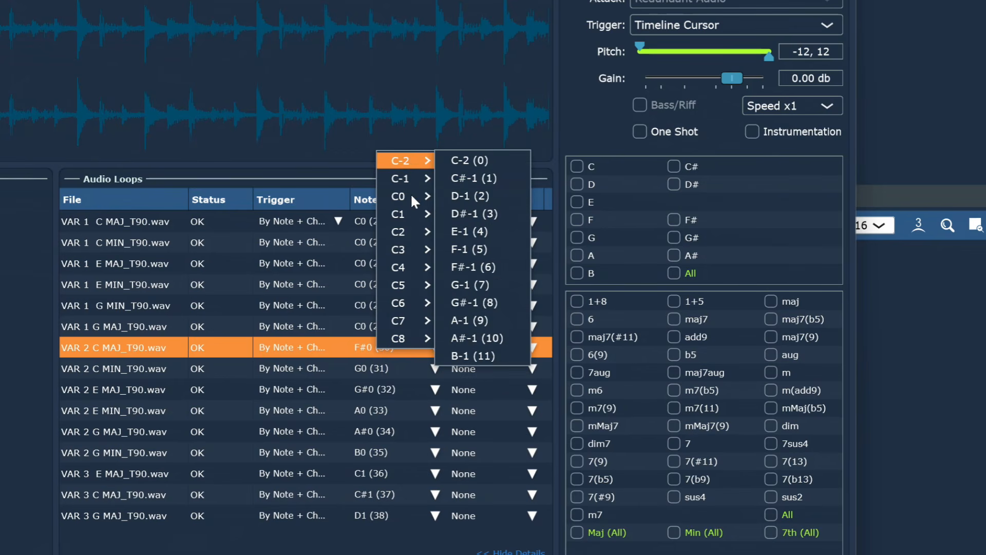
mouse_move(411, 195)
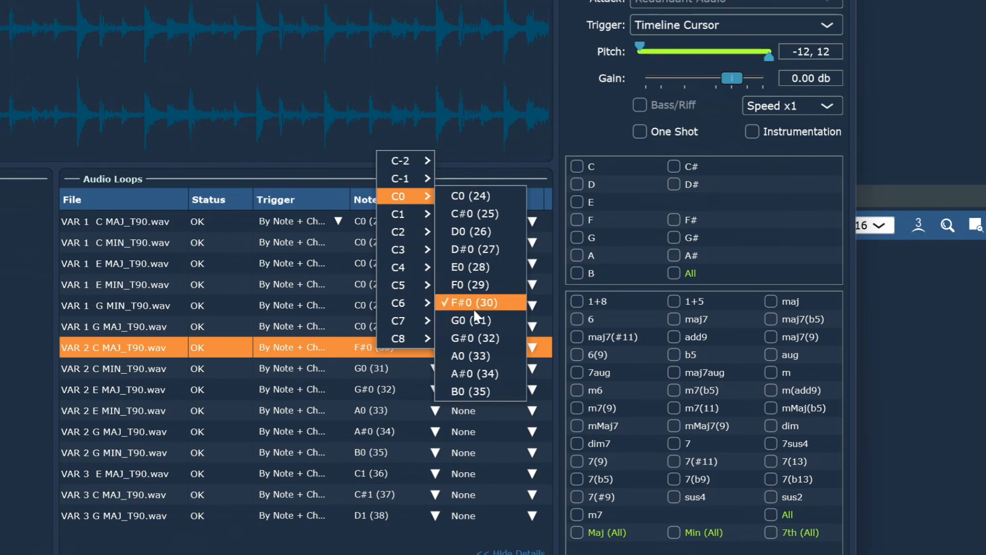
left_click(477, 321)
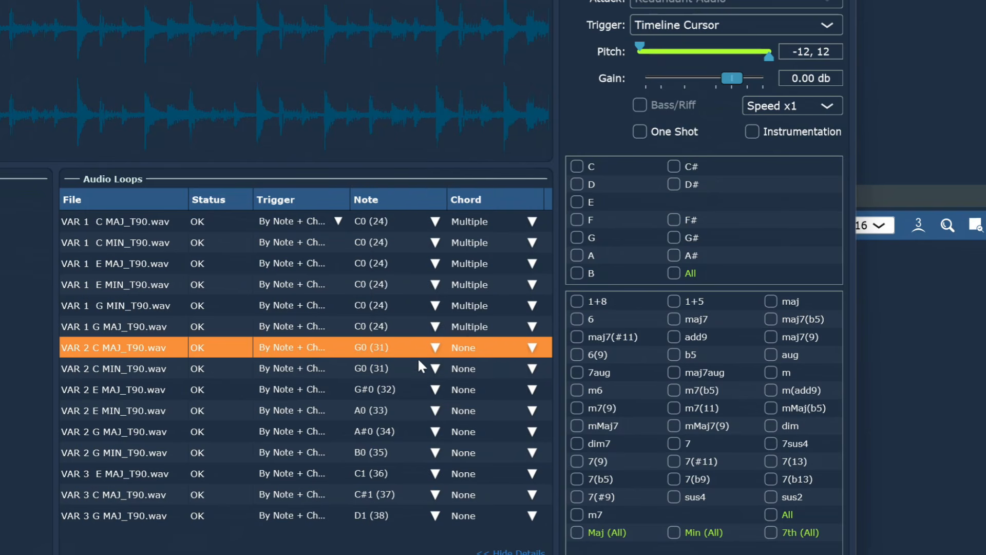
left_click(436, 371)
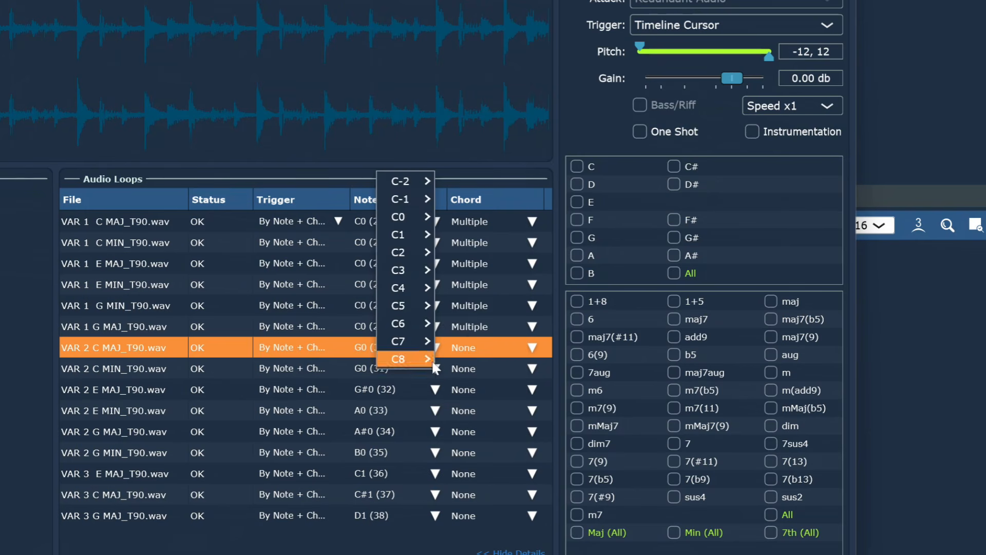
mouse_move(420, 218)
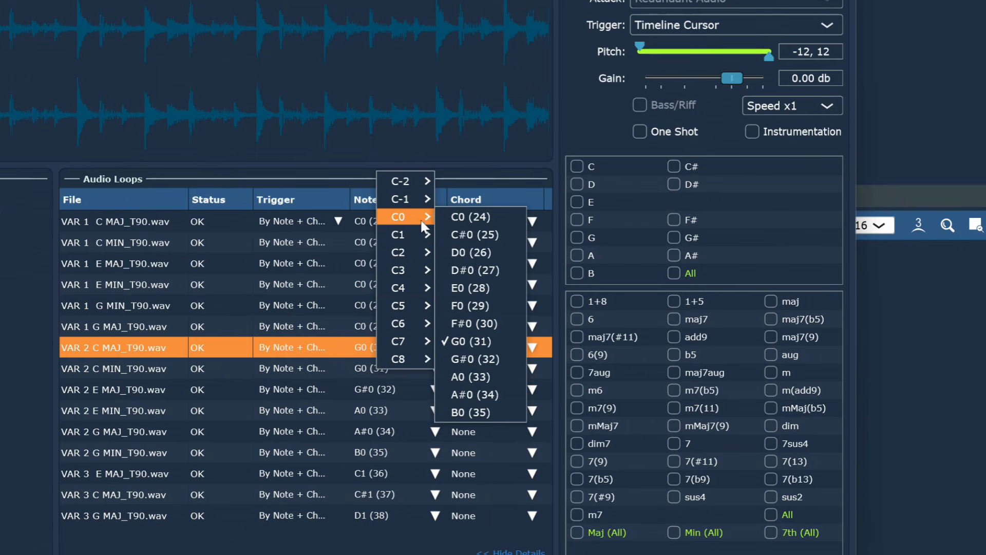
left_click(469, 341)
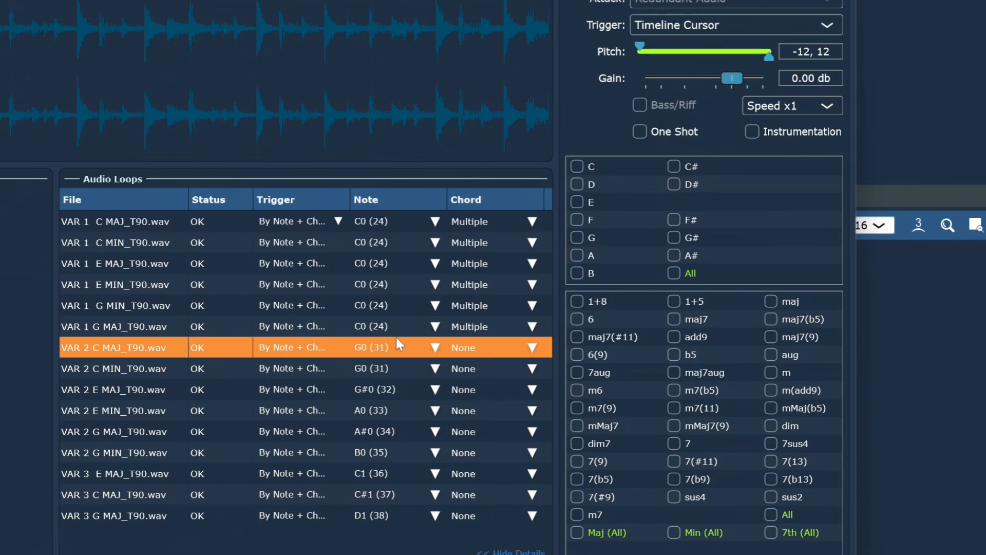
left_click(360, 366)
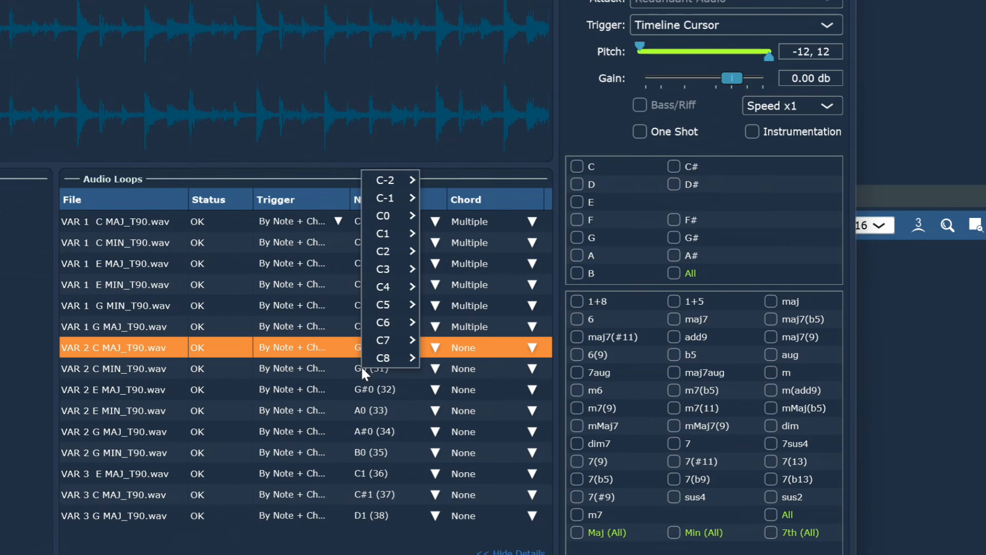
left_click(109, 369)
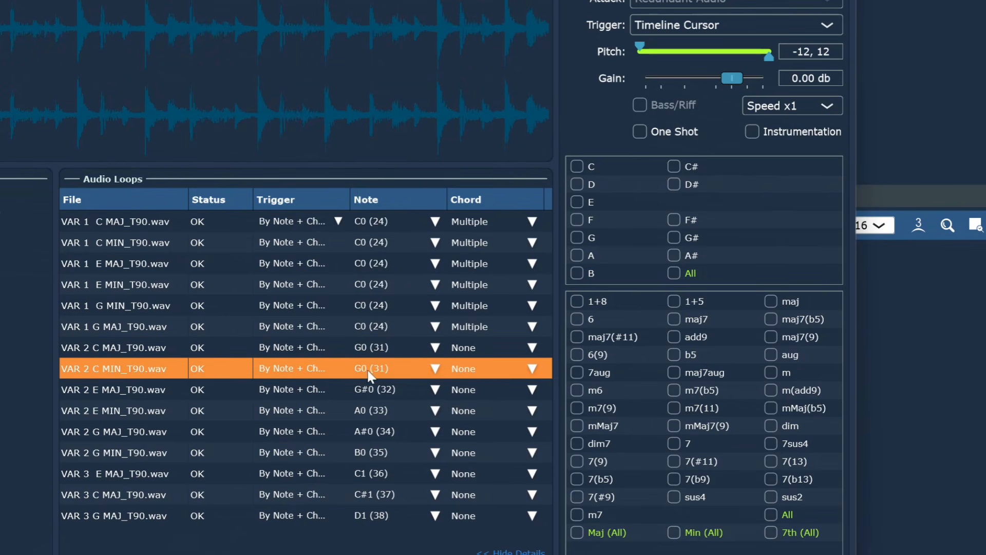
Set the VAR 2 E MAJ and E MIN loops' trigger notes to G0 (31).
left_click(141, 387)
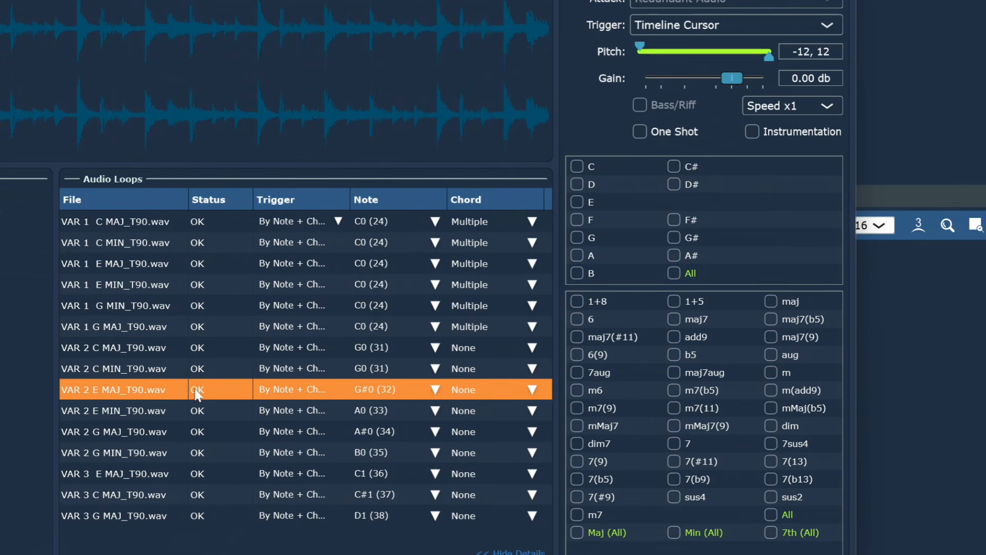
left_click(435, 389)
mouse_move(403, 236)
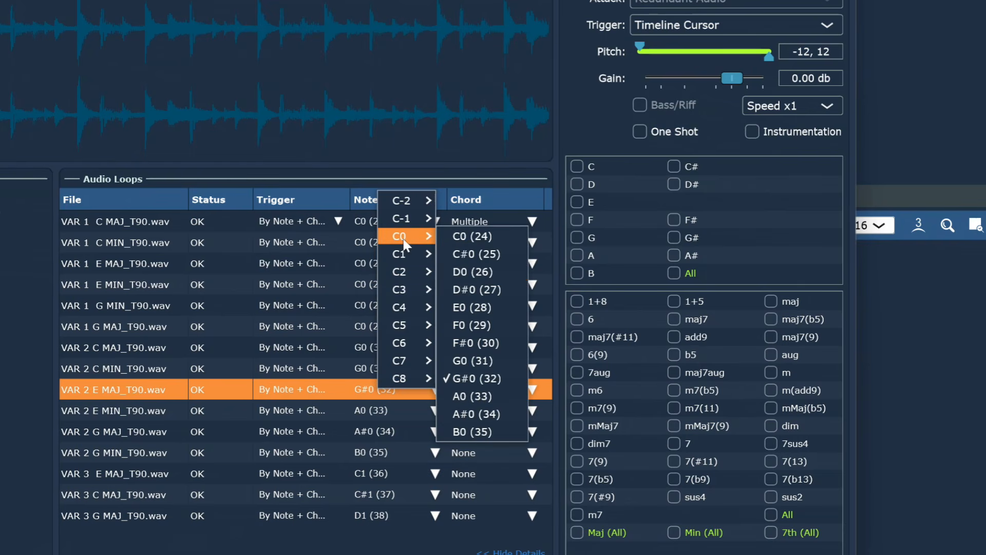
left_click(473, 361)
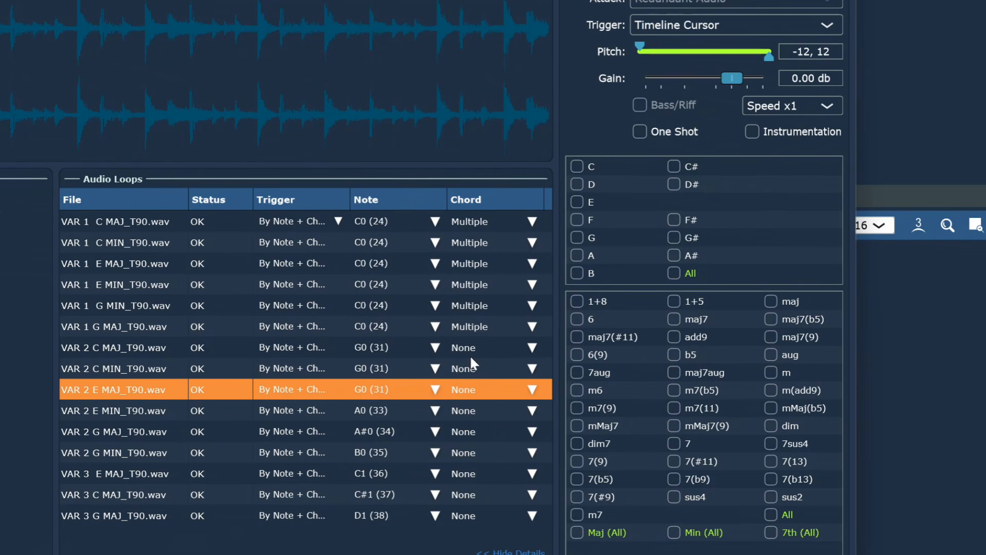
left_click(115, 407)
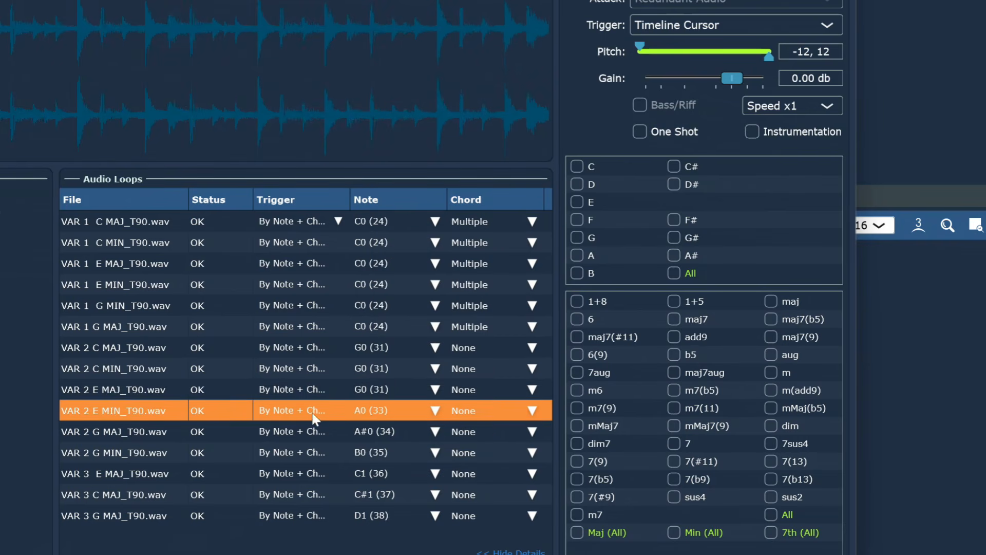
left_click(437, 413)
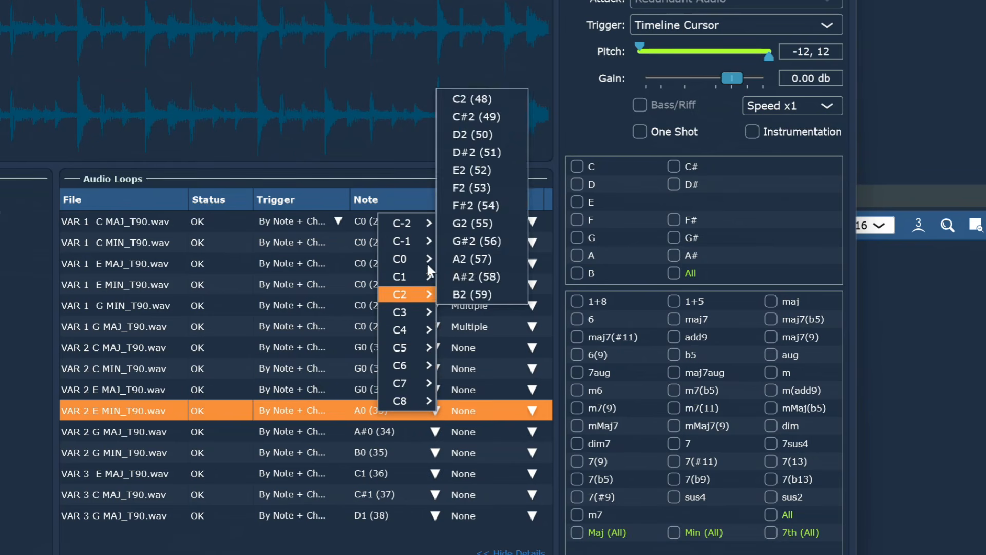
mouse_move(406, 259)
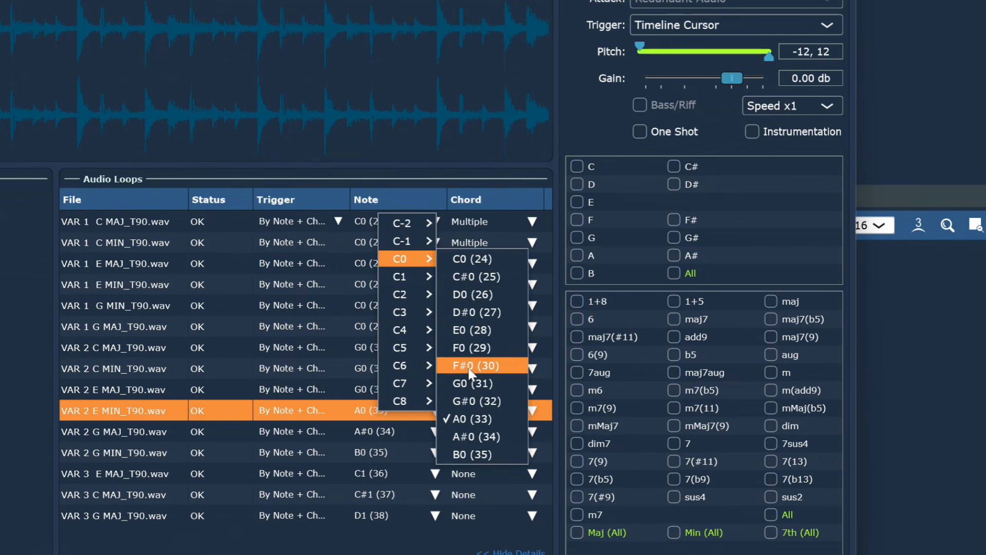
left_click(474, 383)
Set the VAR 2 G MAJ and G MIN loops' trigger notes to G0 (31).
left_click(169, 431)
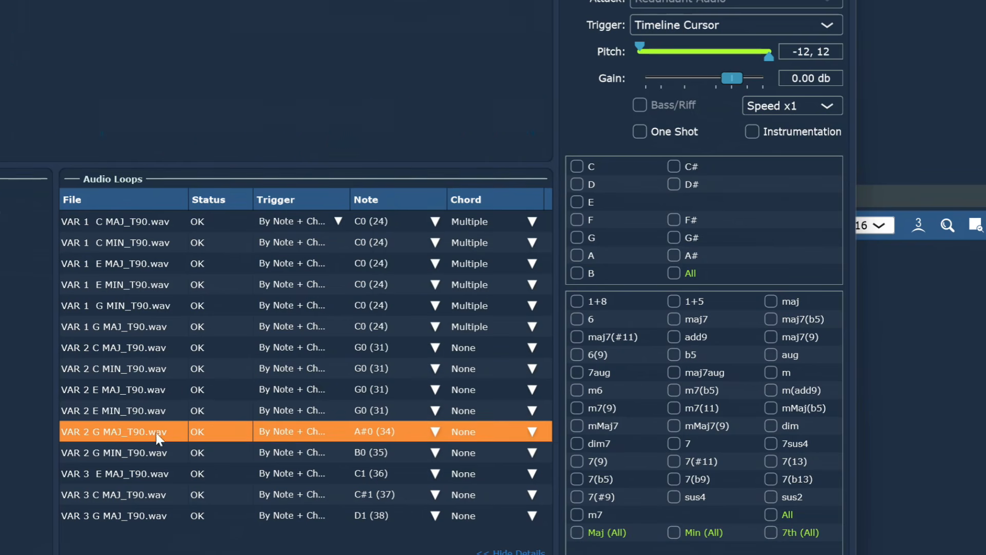
left_click(435, 432)
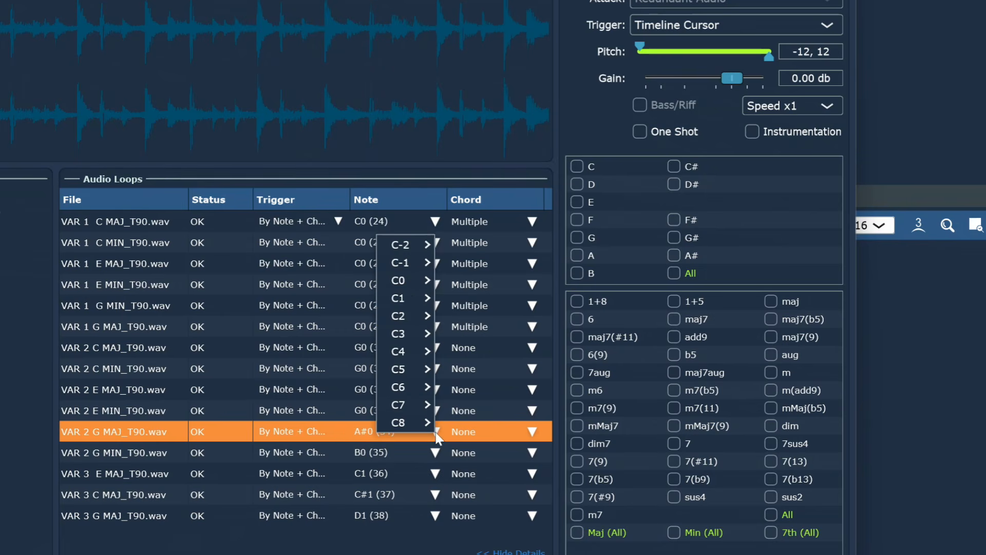
mouse_move(411, 282)
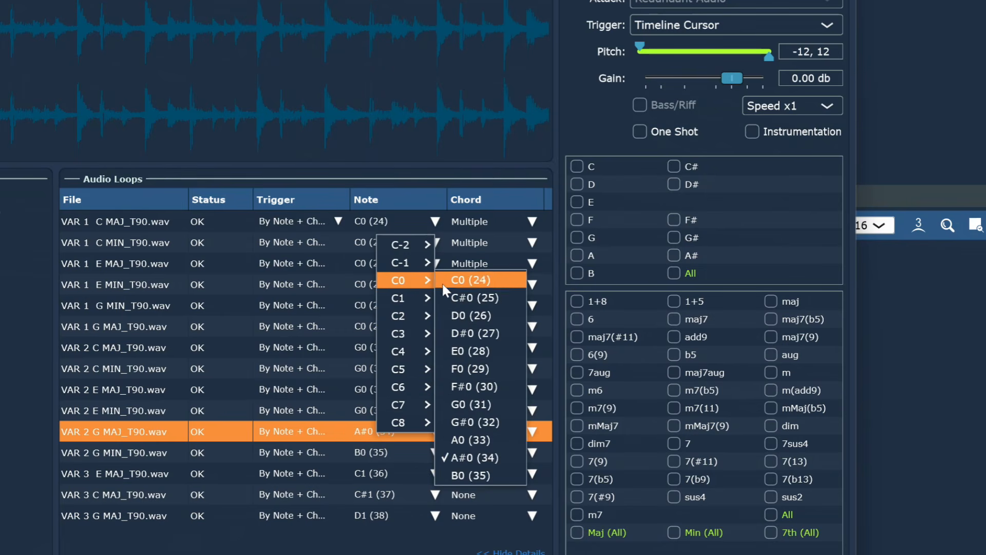
left_click(471, 399)
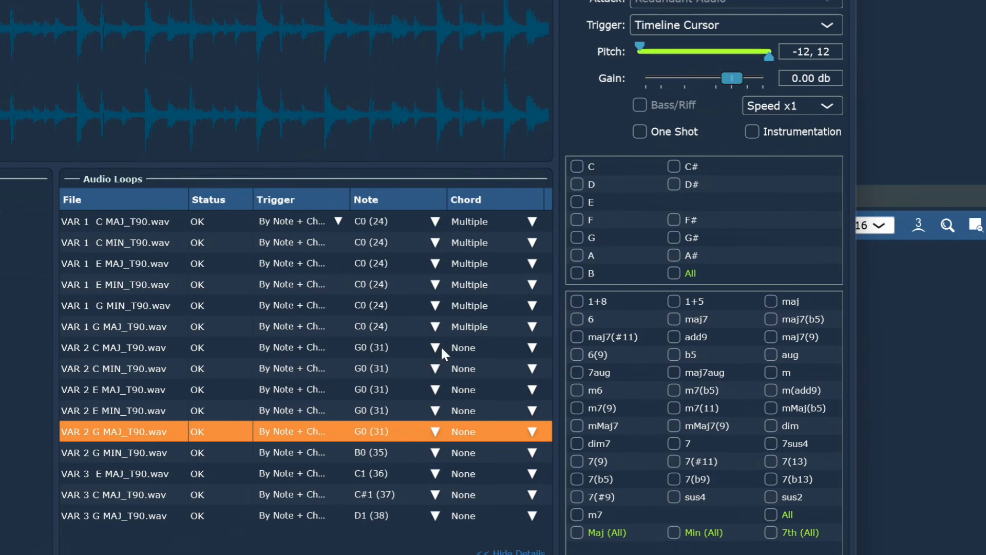
left_click(125, 451)
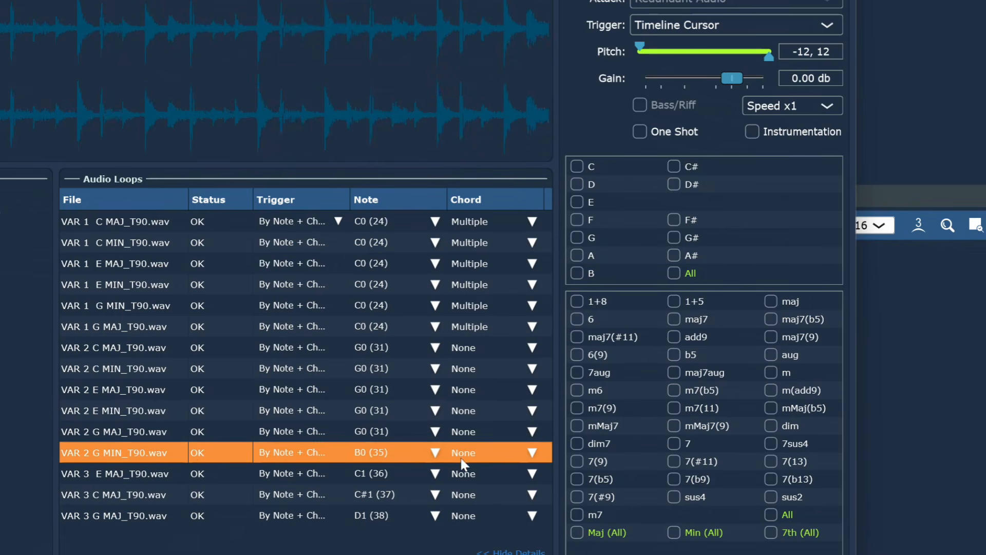
left_click(436, 453)
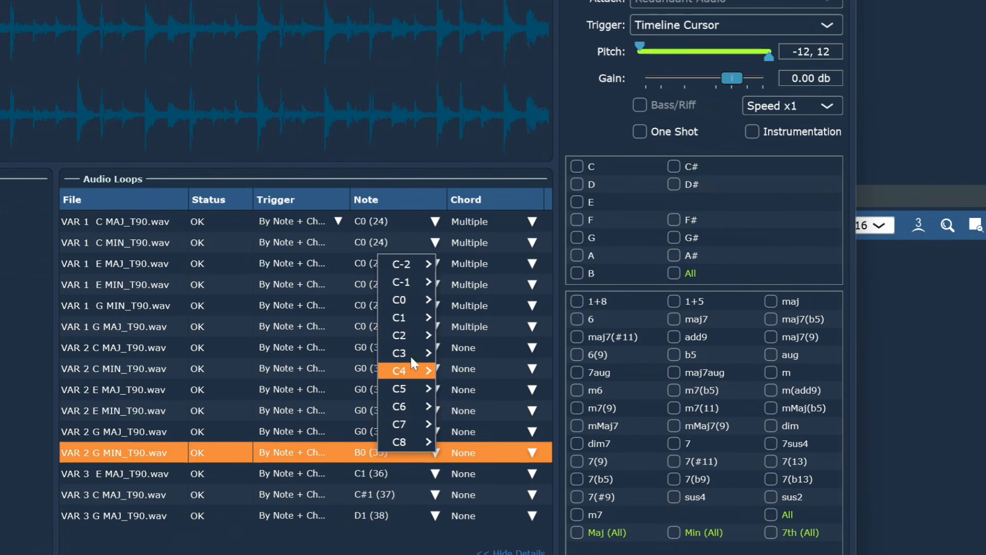
mouse_move(405, 302)
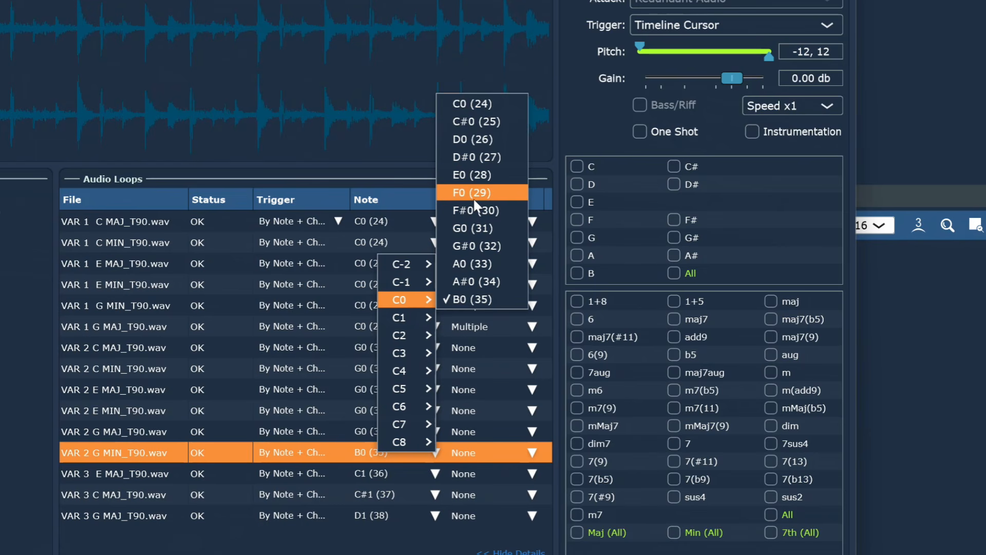
left_click(471, 227)
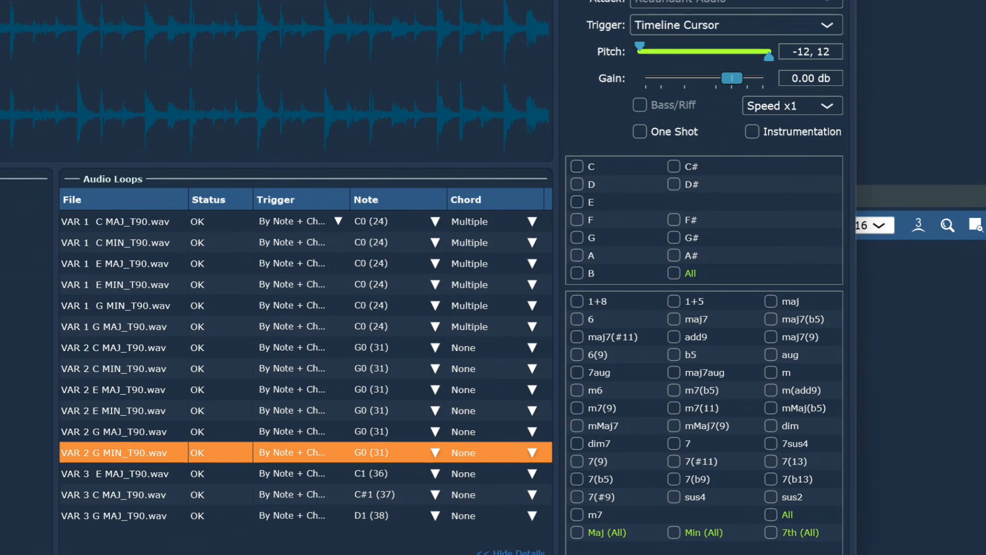
left_click(113, 350)
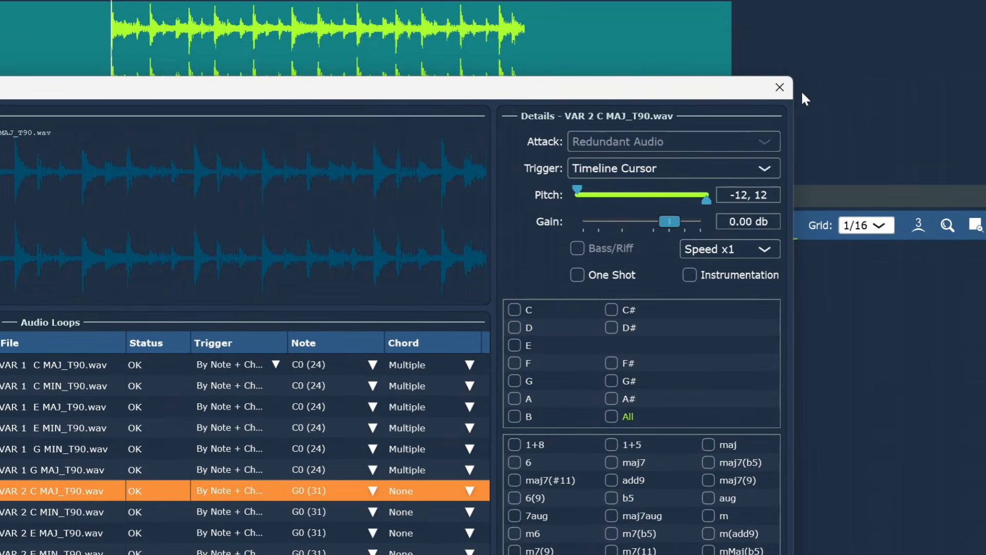
Close Audio Loops and append a section named VAR B, correcting Measures to 2 after the invalid-number error.
left_click(768, 88)
right_click(532, 93)
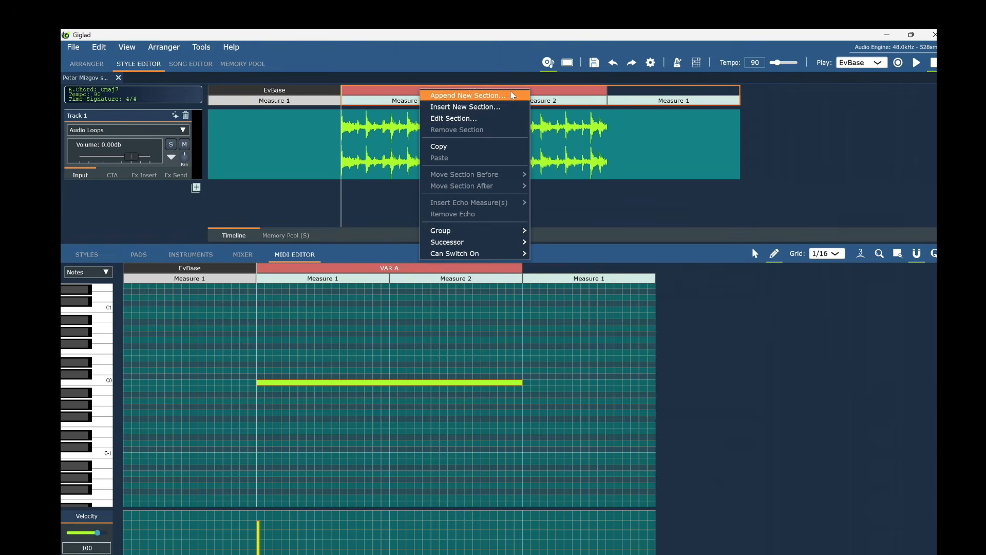
left_click(478, 96)
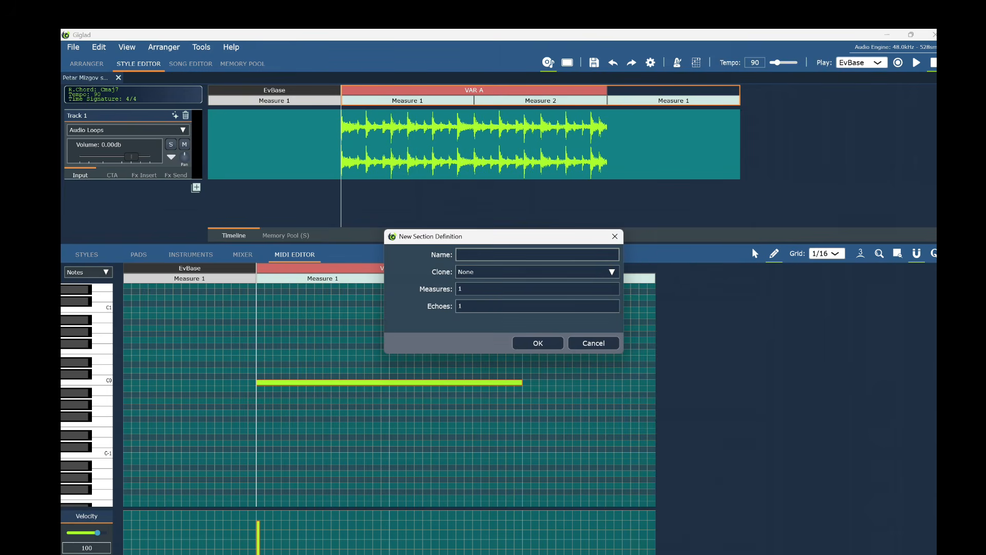
key("Caps_Lock")
type("V")
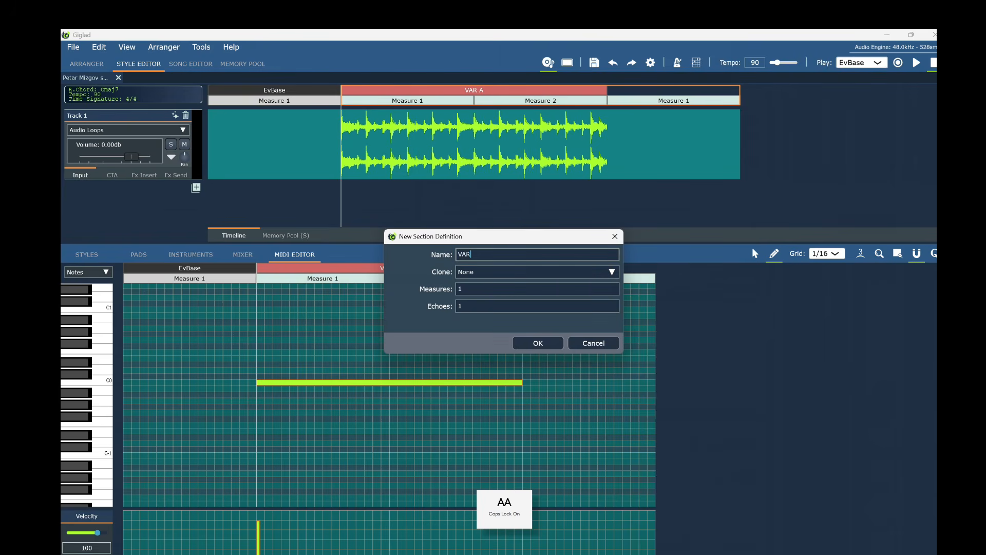
type("AR")
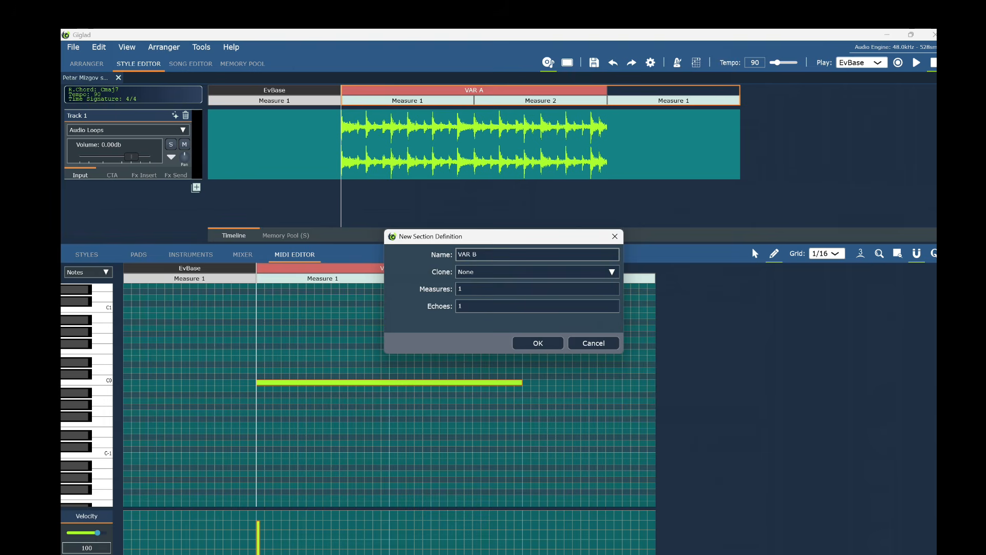
left_click(462, 288)
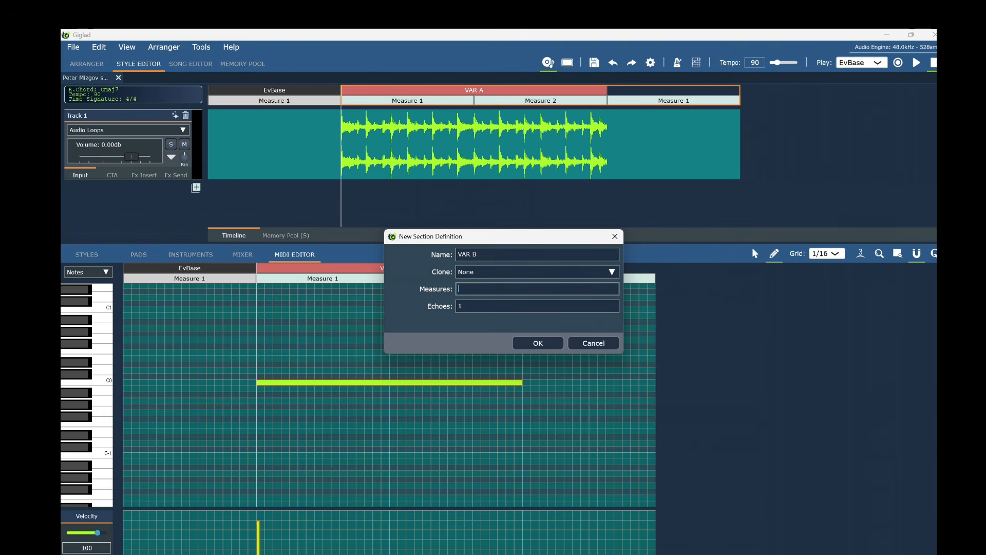
left_click(545, 347)
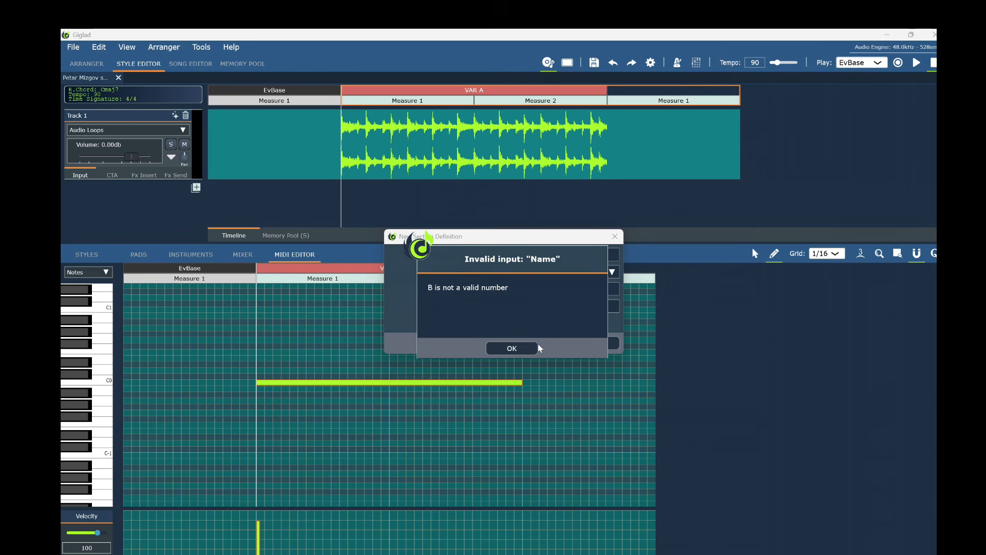
left_click(530, 350)
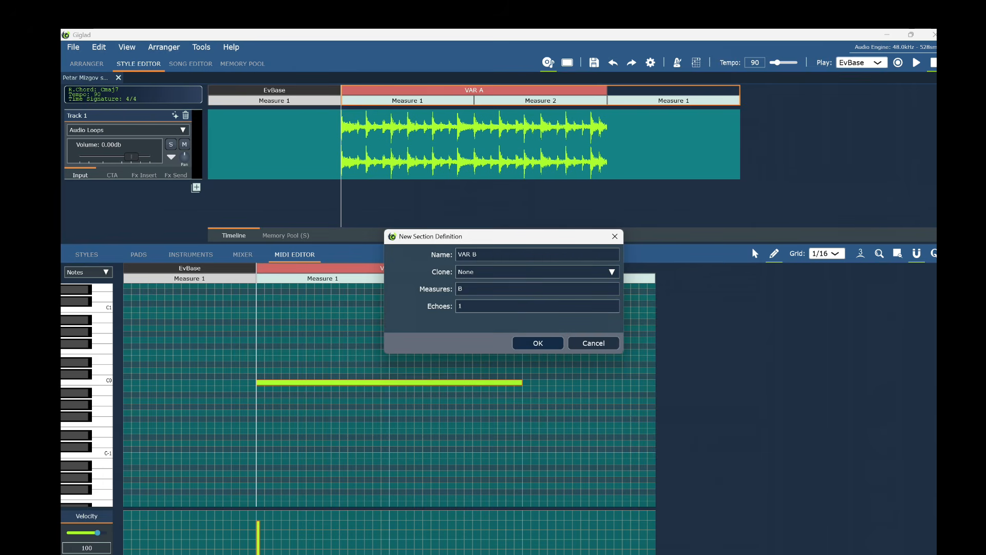
left_click(463, 289)
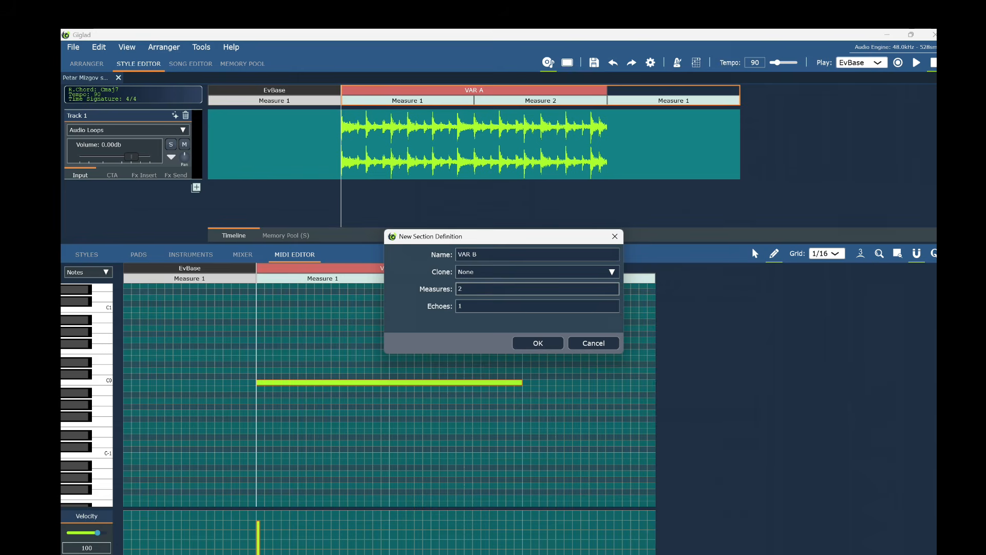
type("2")
left_click(536, 343)
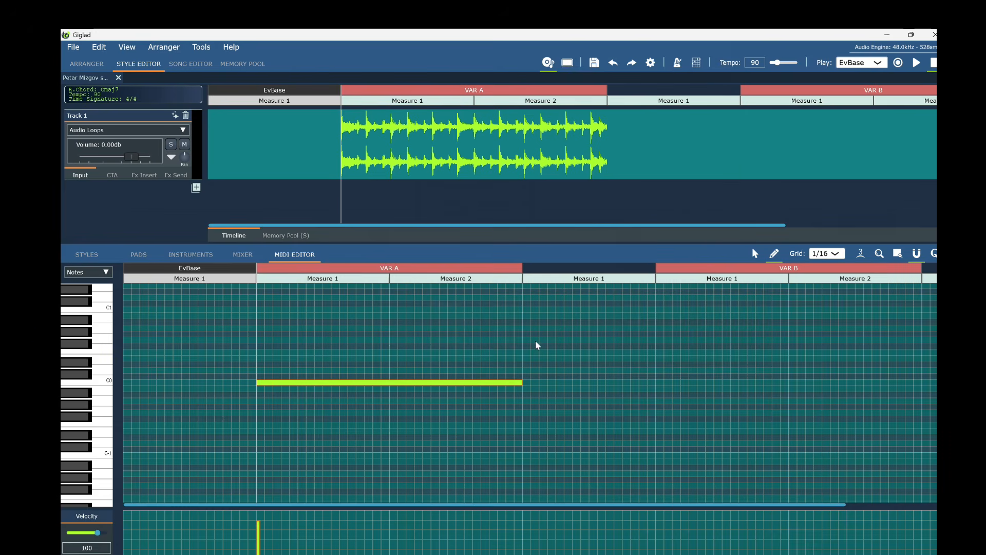
left_click_drag(449, 506, 498, 505)
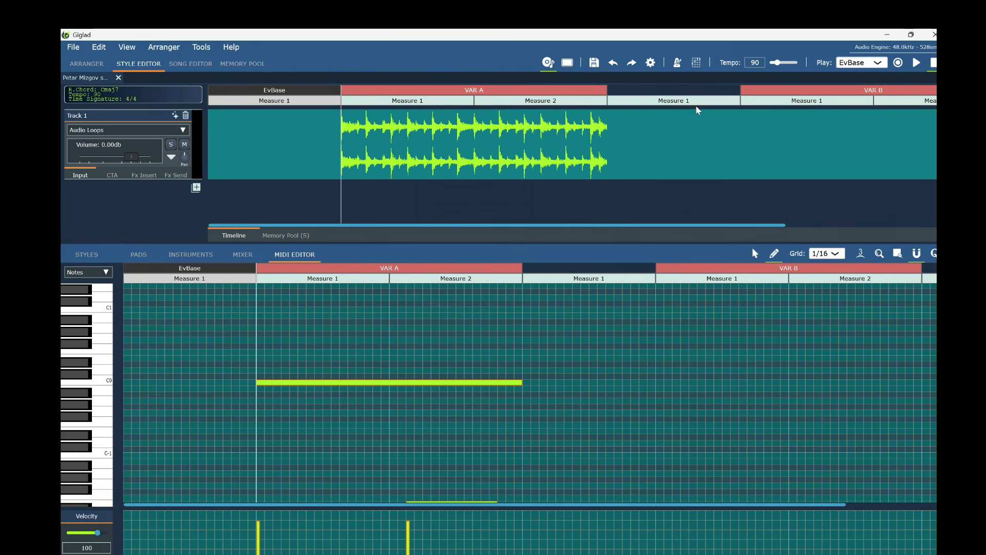
left_click_drag(630, 227, 837, 225)
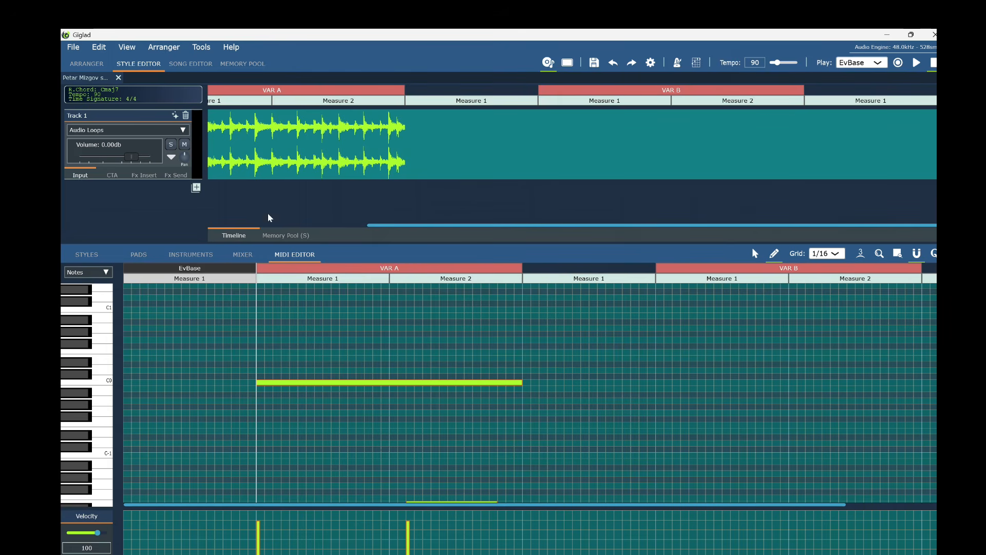
left_click(144, 132)
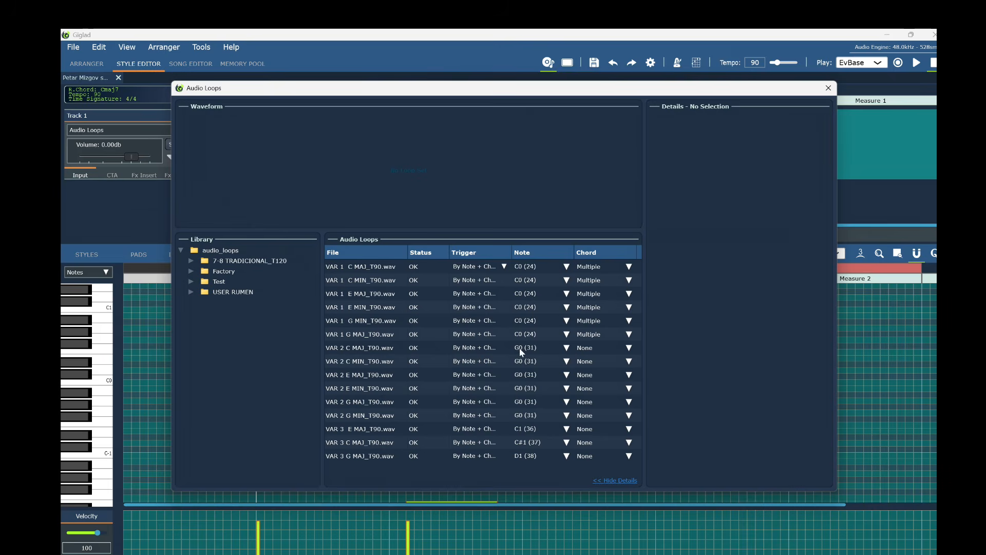
left_click(829, 88)
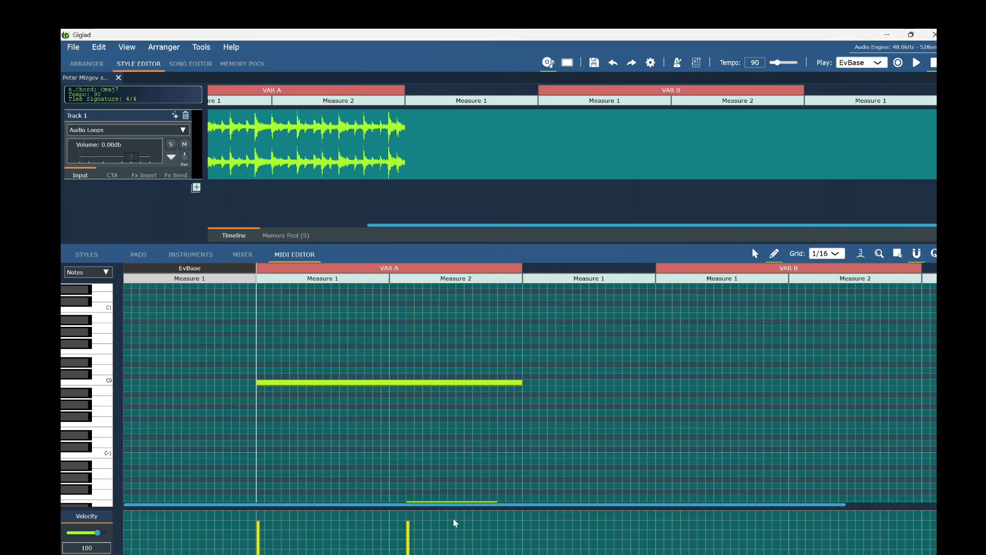
Scroll the editor right, draw a G0 note across both VAR B measures, and reopen Audio Loops.
left_click_drag(513, 506, 654, 504)
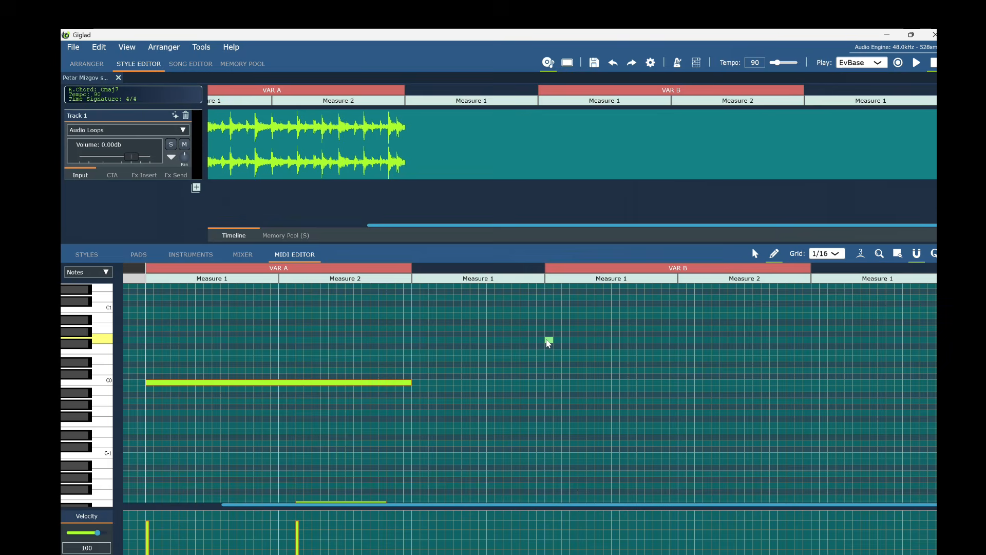
left_click_drag(549, 343, 809, 350)
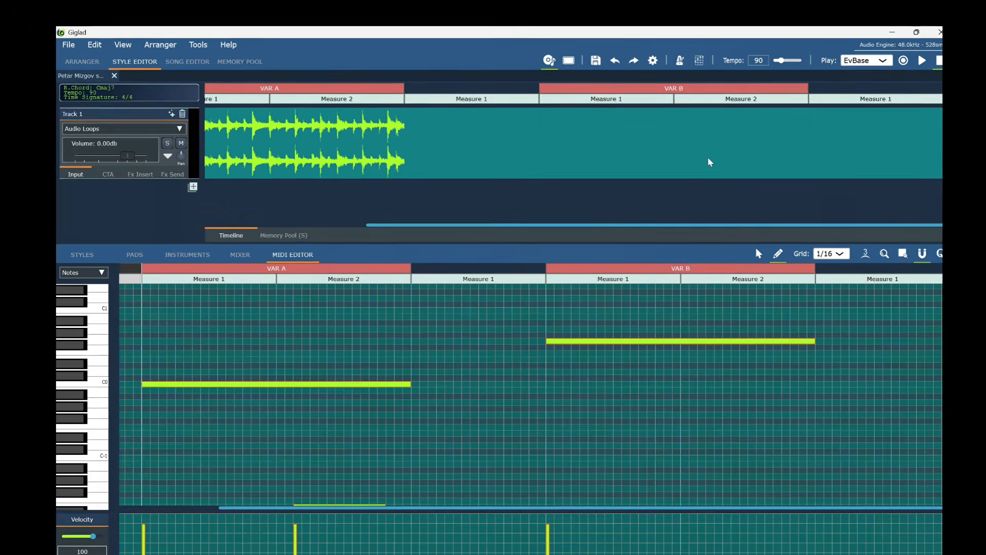
left_click(78, 131)
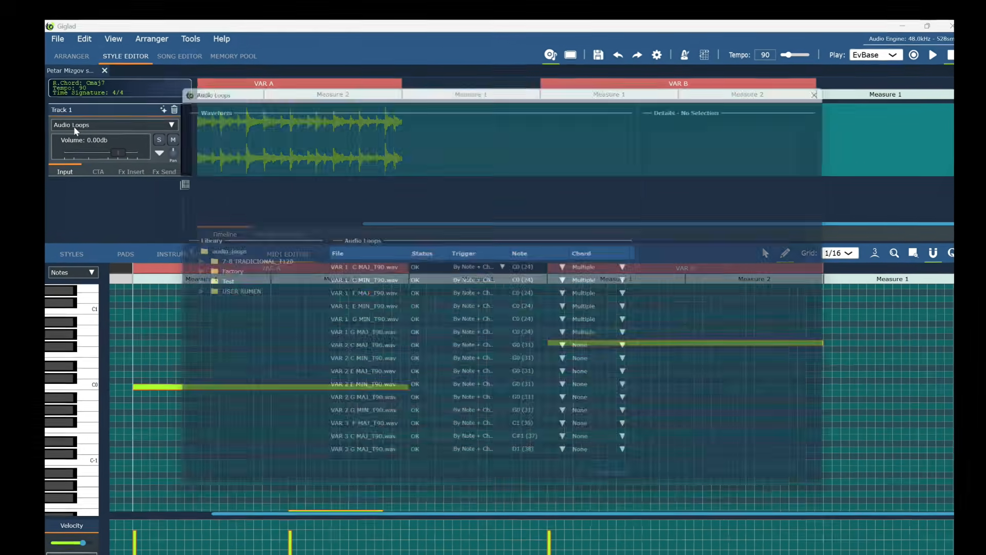
Give the VAR 2 C MAJ loop Instrumentation, root C and Maj (All) chords.
left_click(353, 353)
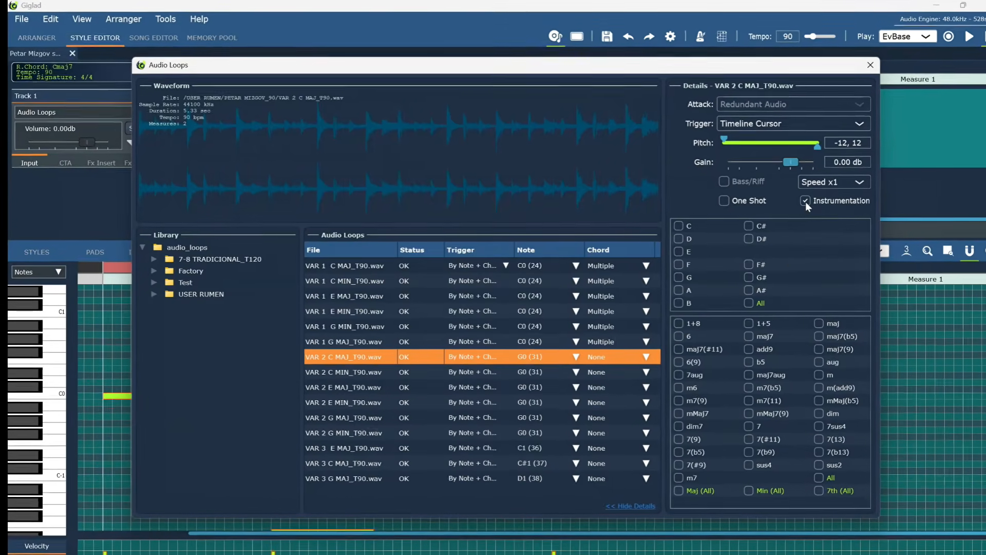
left_click(804, 202)
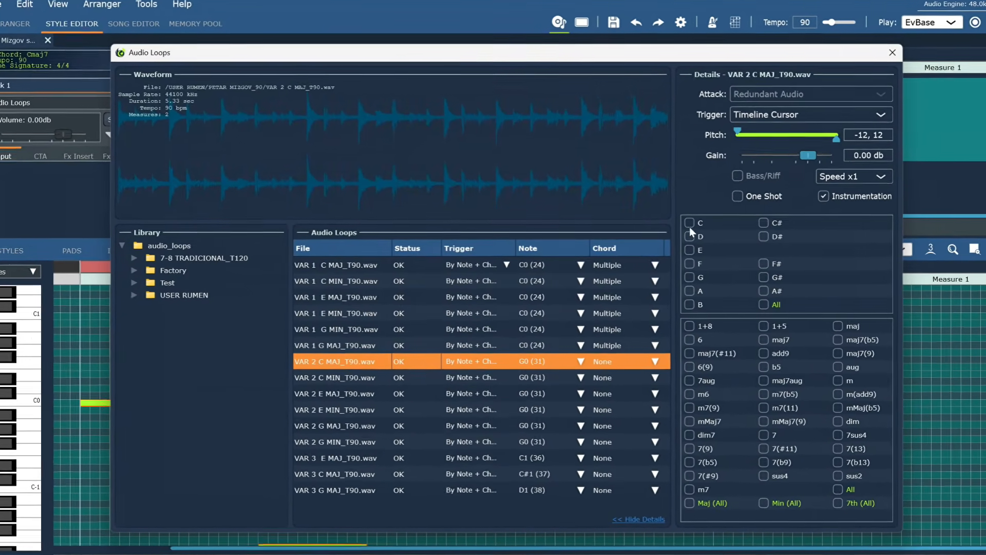
left_click(688, 224)
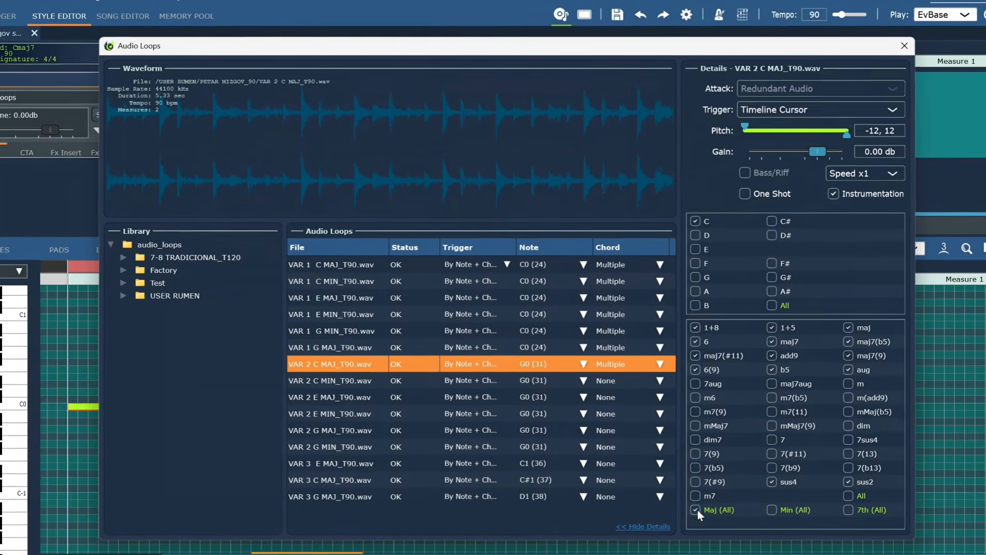
left_click(697, 509)
left_click_drag(625, 47, 620, 10)
Give the VAR 2 C MIN loop root C, Instrumentation and Min (All) chords.
left_click(302, 380)
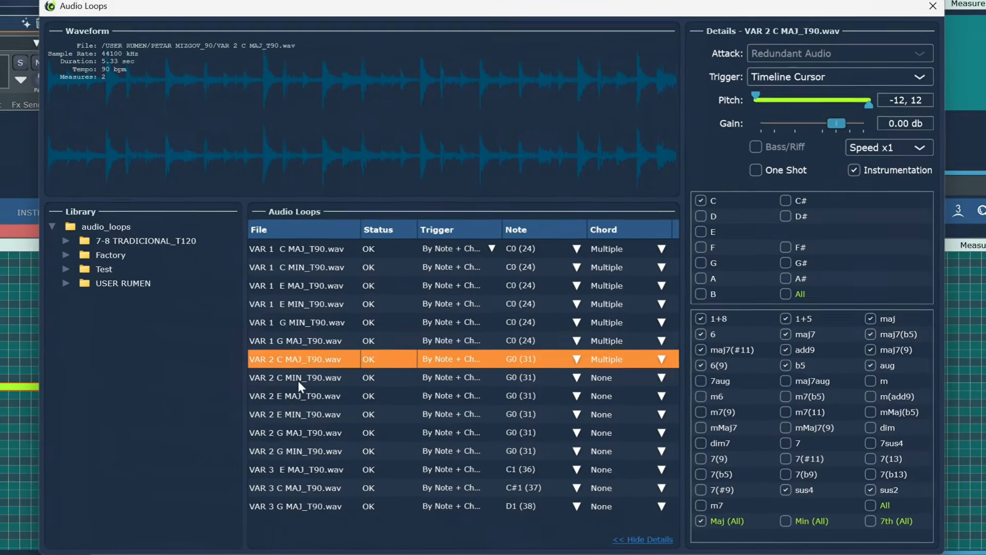
left_click(304, 355)
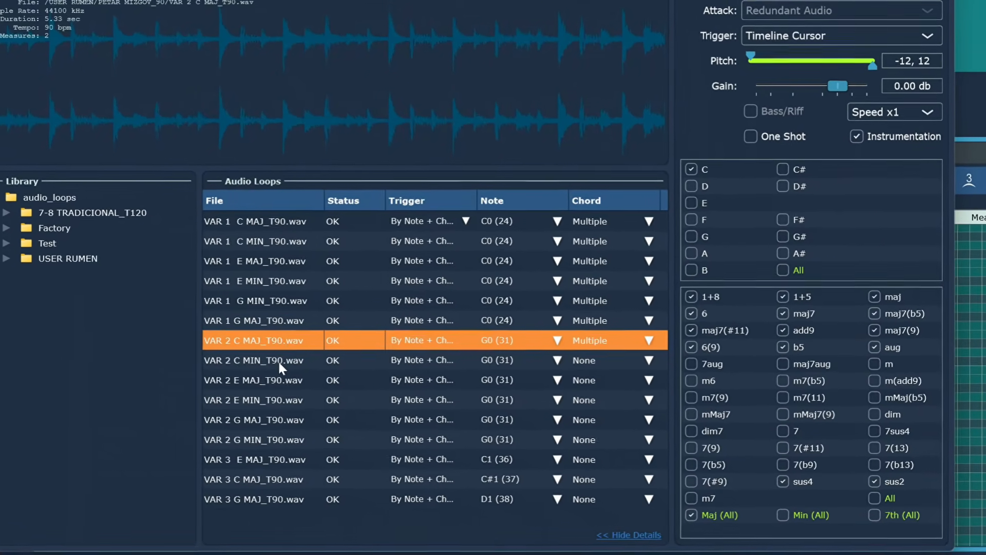
left_click(285, 361)
left_click(687, 156)
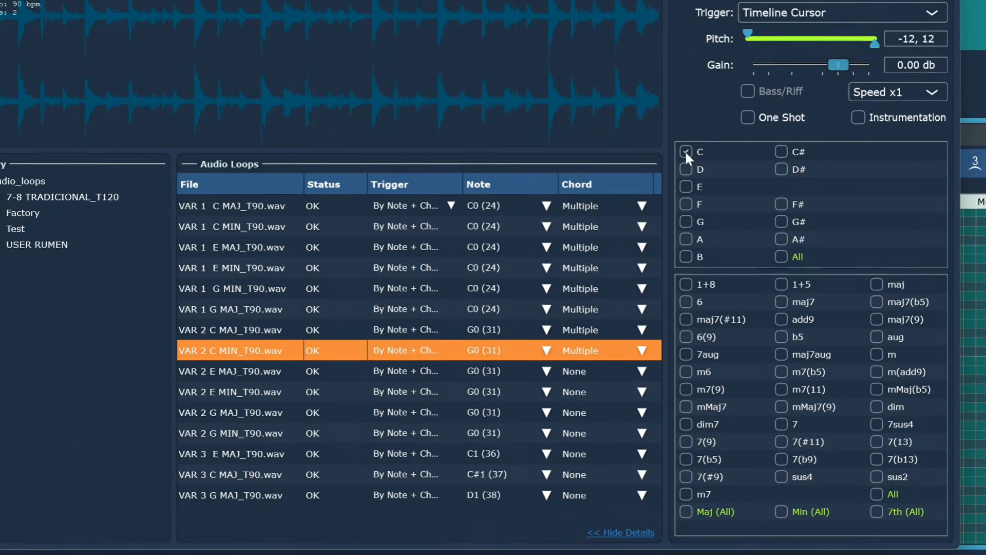
left_click(858, 122)
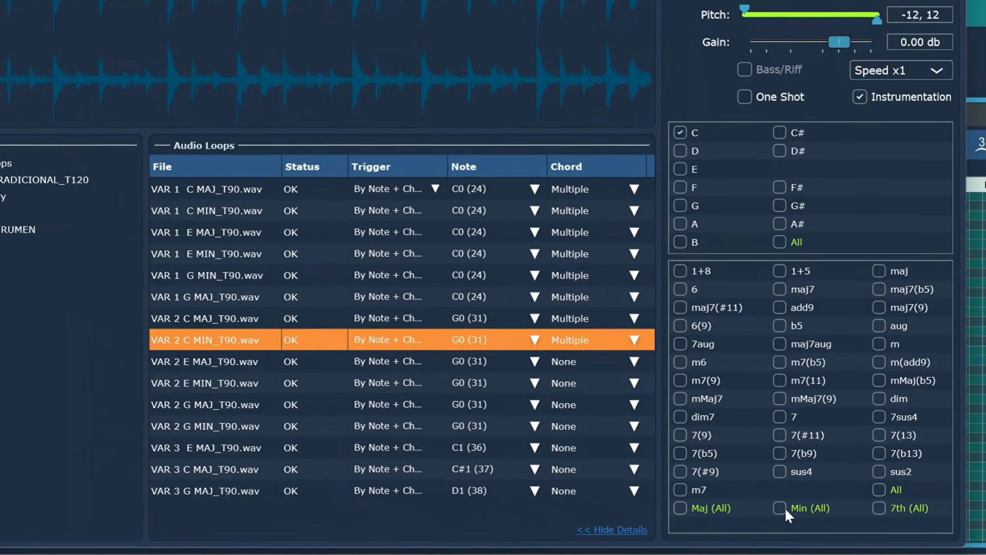
left_click(780, 509)
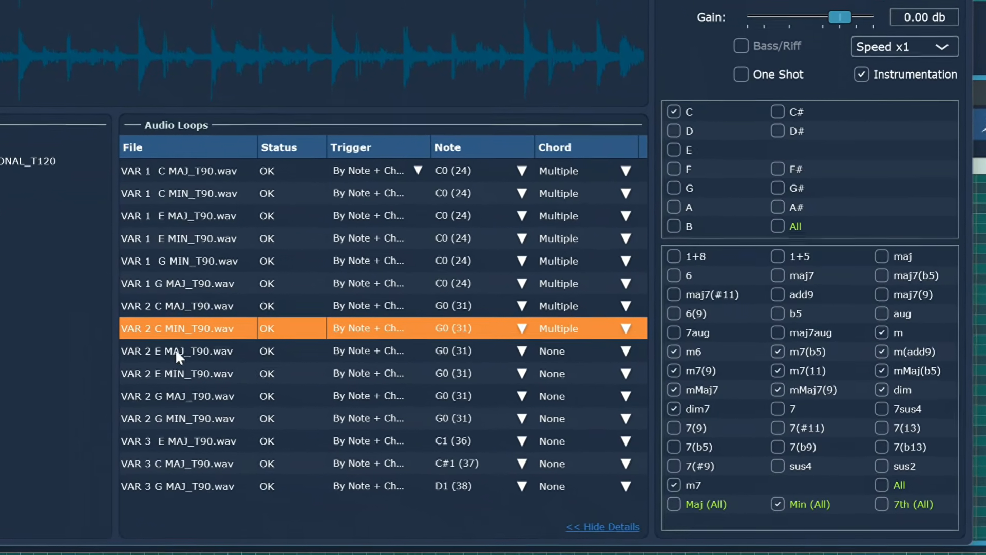
left_click(154, 354)
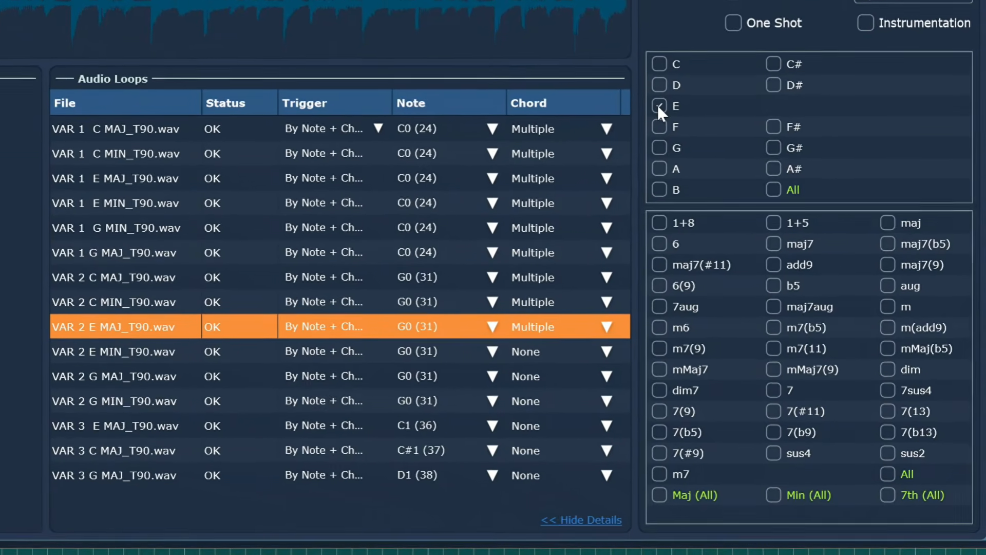
Give VAR 2 E MAJ and E MIN root E, Instrumentation, and Maj (All) or Min (All) respectively.
left_click(661, 112)
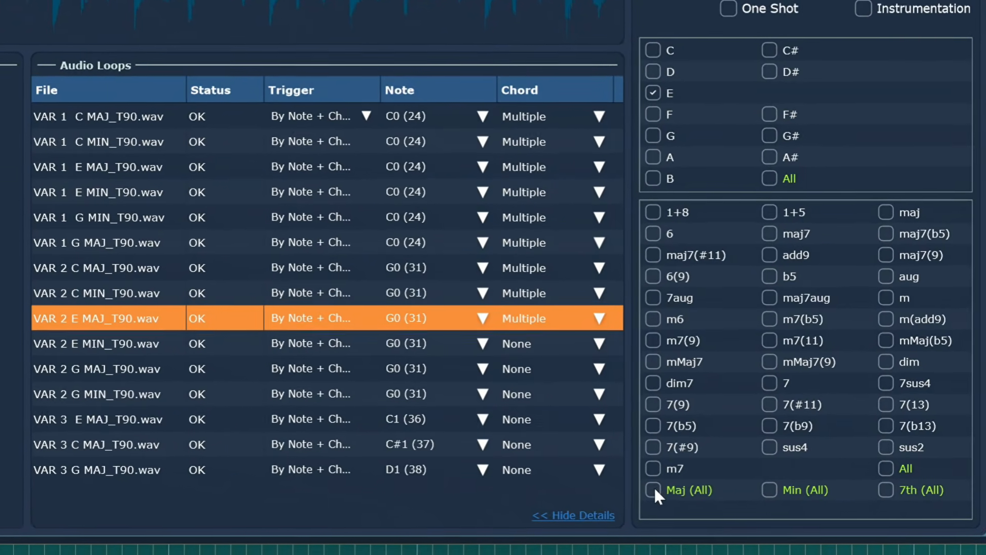
left_click(654, 491)
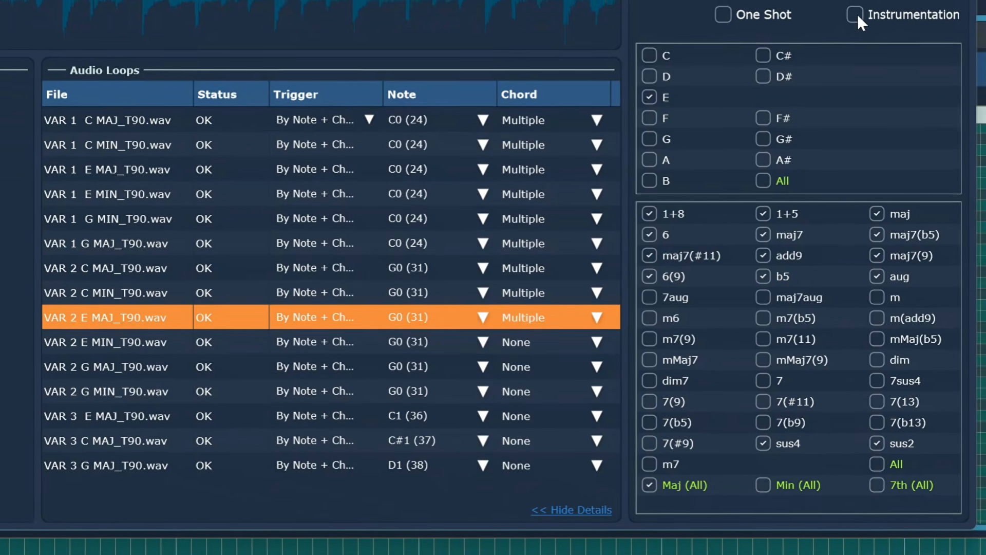
left_click(858, 13)
left_click(146, 294)
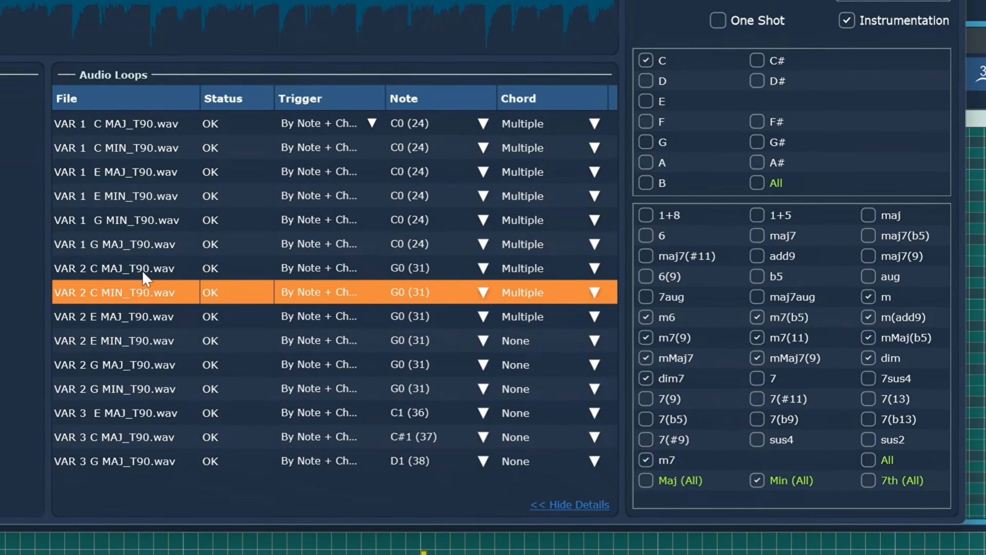
left_click(143, 267)
left_click(142, 251)
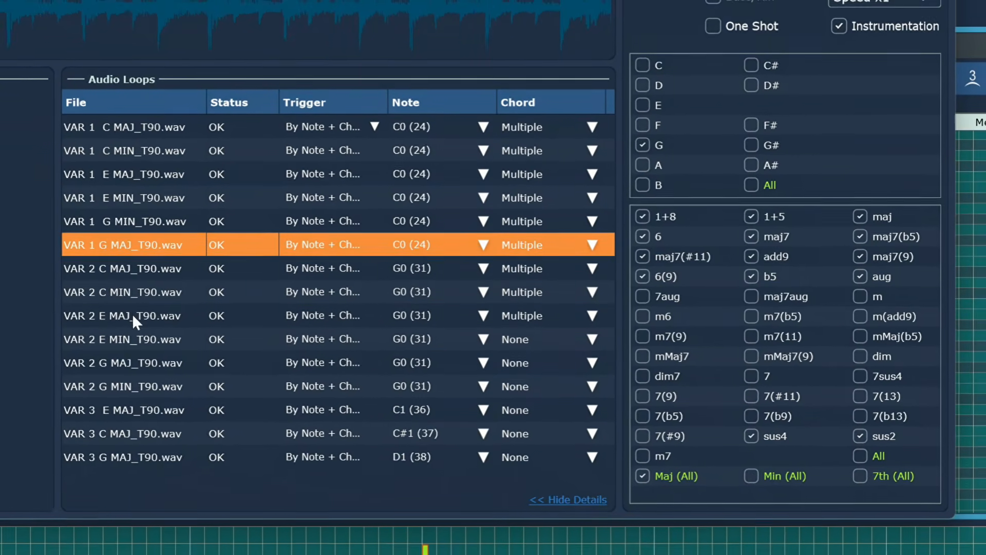
left_click(134, 314)
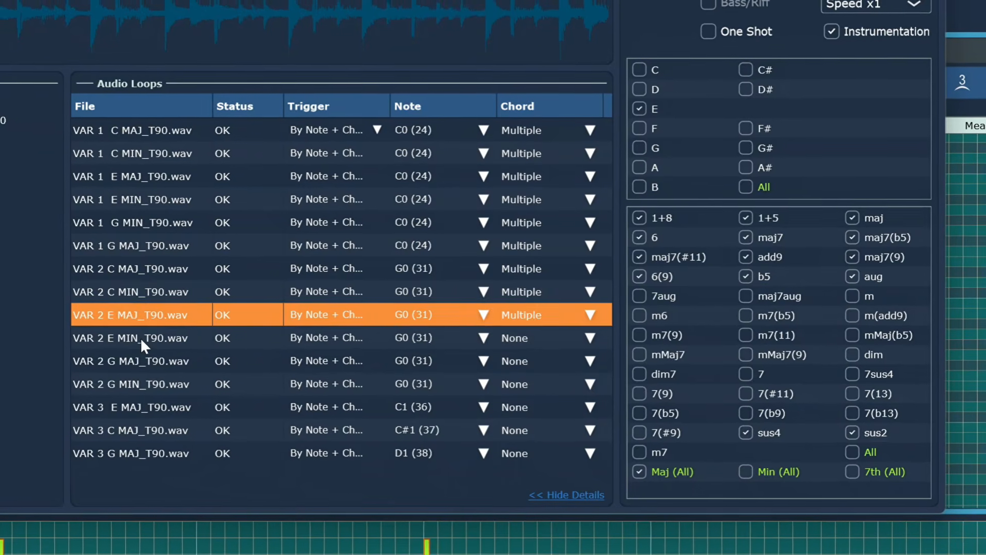
left_click(139, 338)
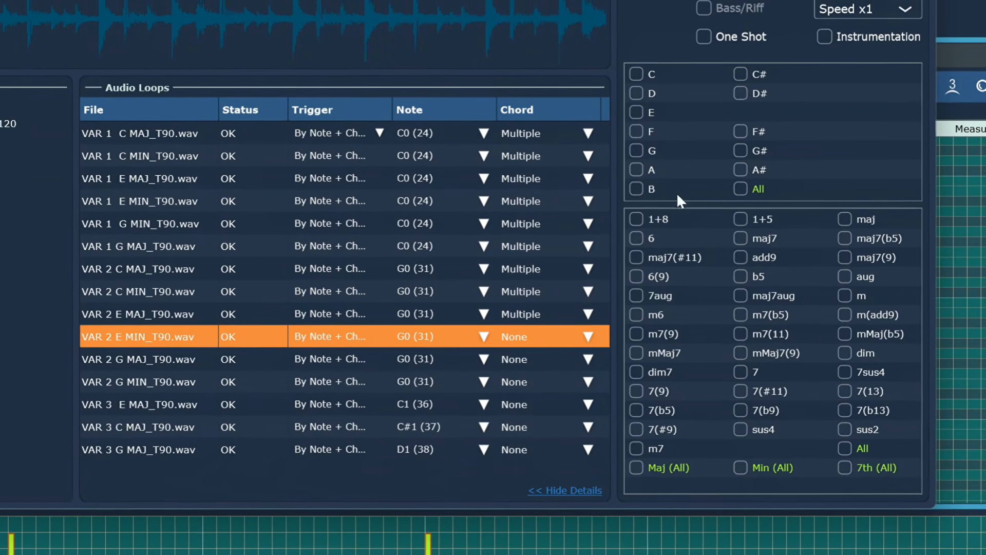
left_click(636, 113)
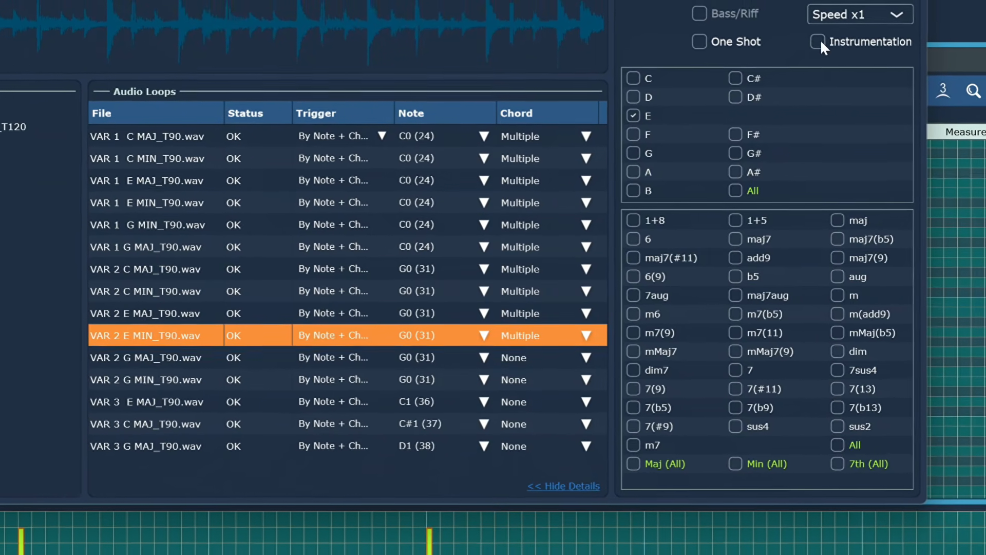
left_click(820, 40)
left_click(737, 462)
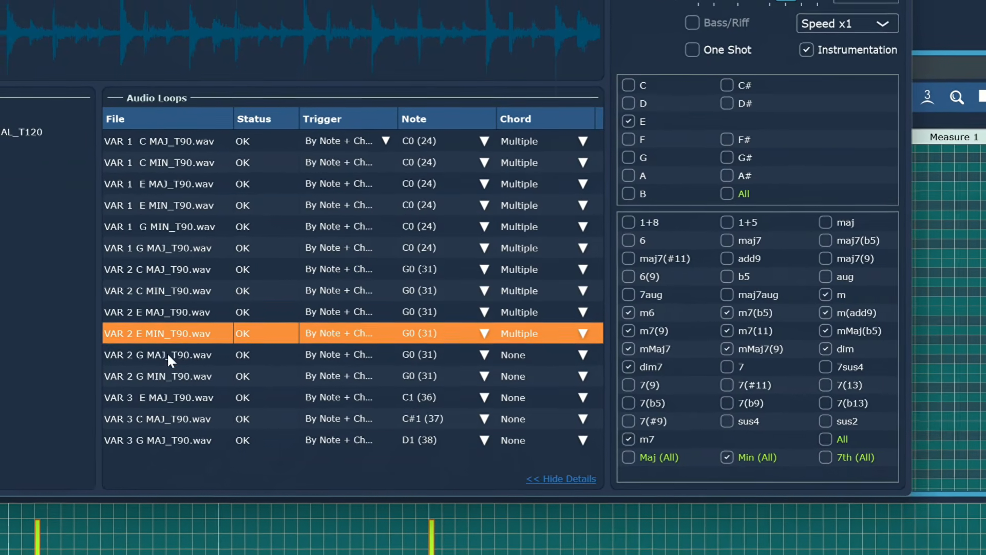
Give VAR 2 G MAJ and G MIN root G, Instrumentation, and Maj (All) or Min (All) respectively.
left_click(168, 352)
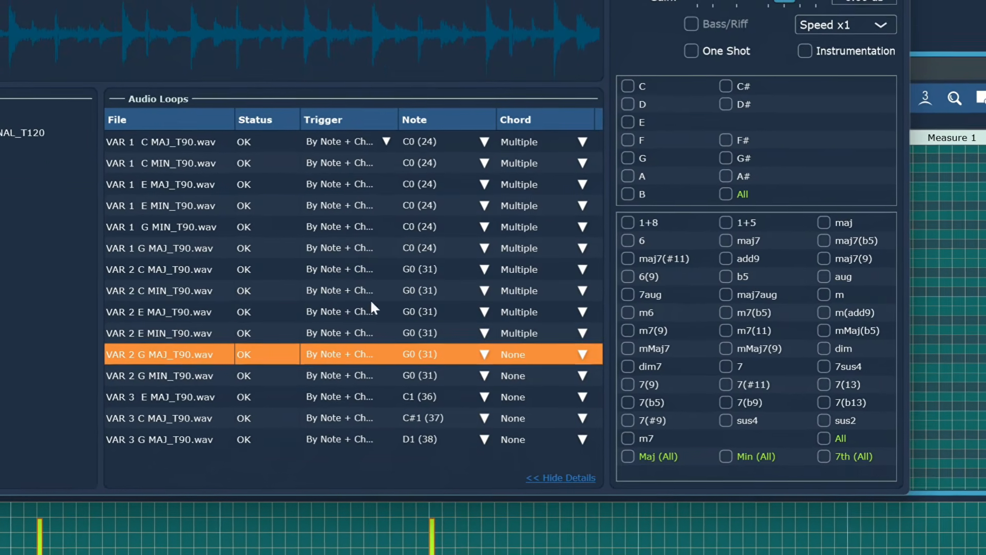
left_click(628, 157)
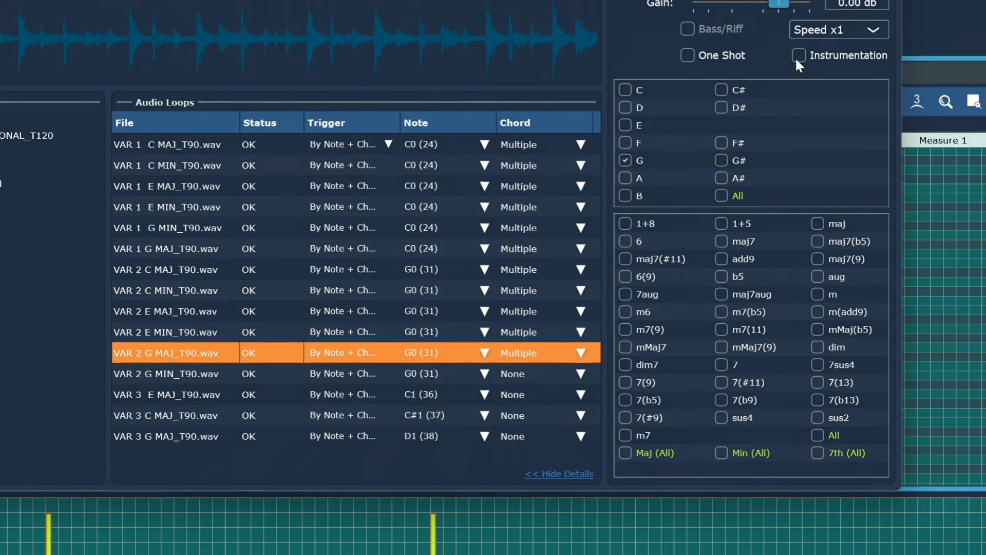
left_click(801, 55)
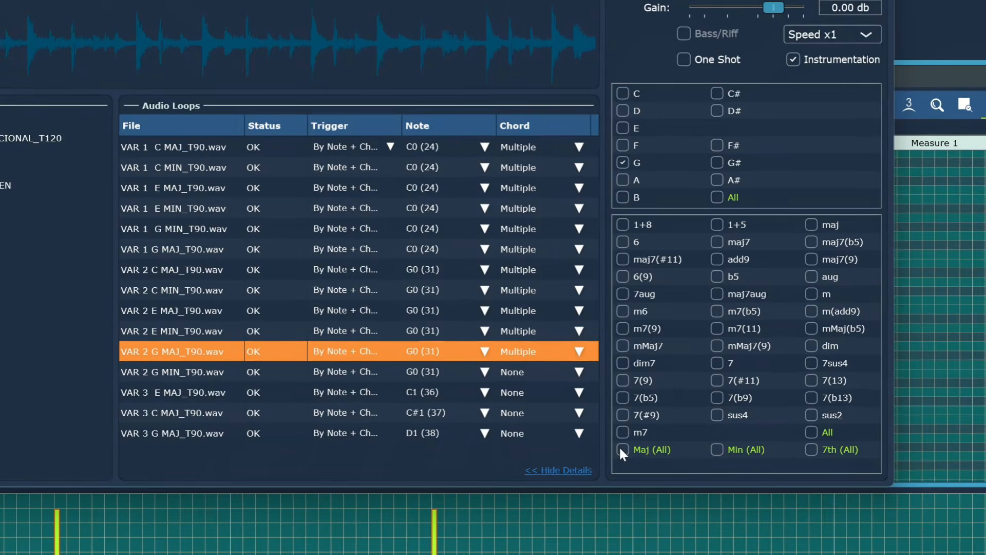
left_click(620, 448)
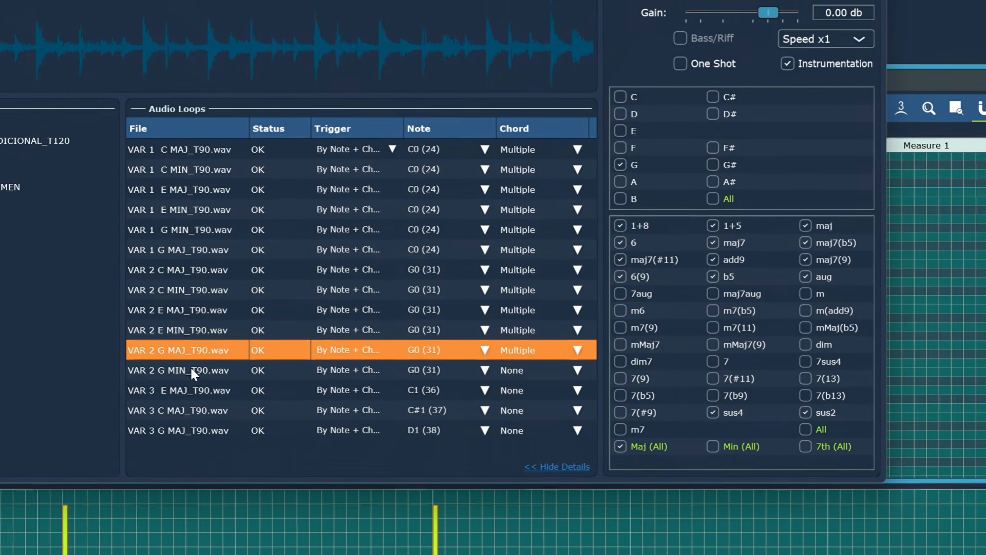
left_click(191, 370)
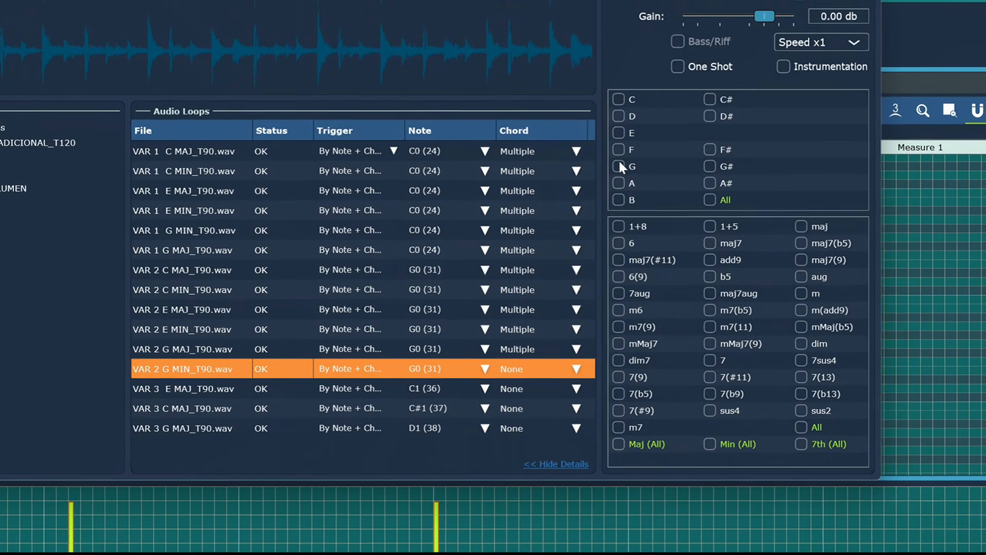
left_click(619, 164)
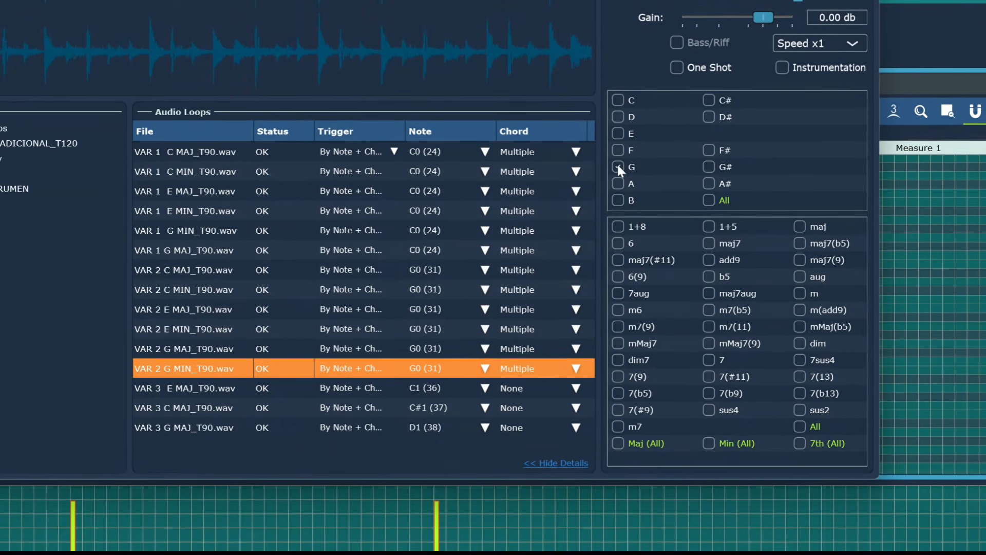
left_click(784, 68)
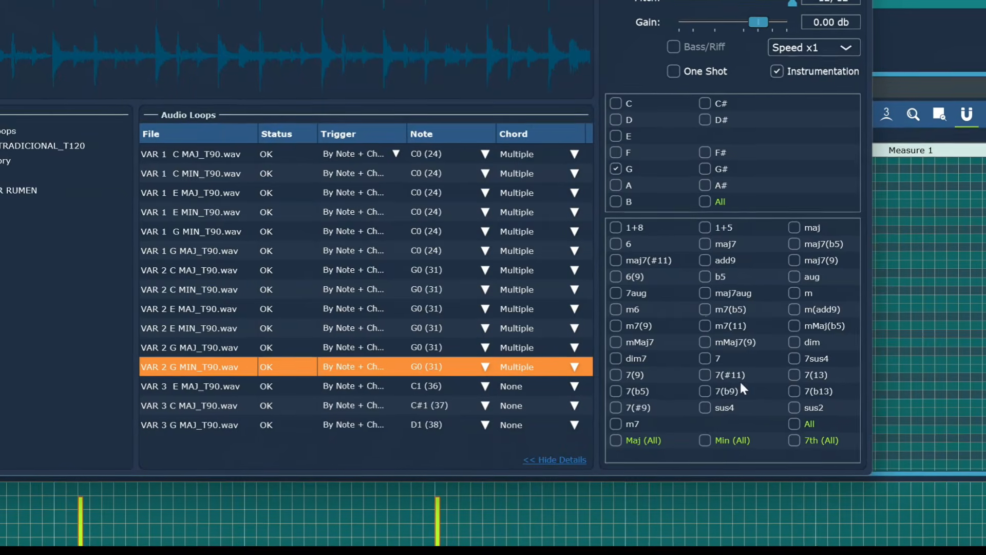
left_click(704, 440)
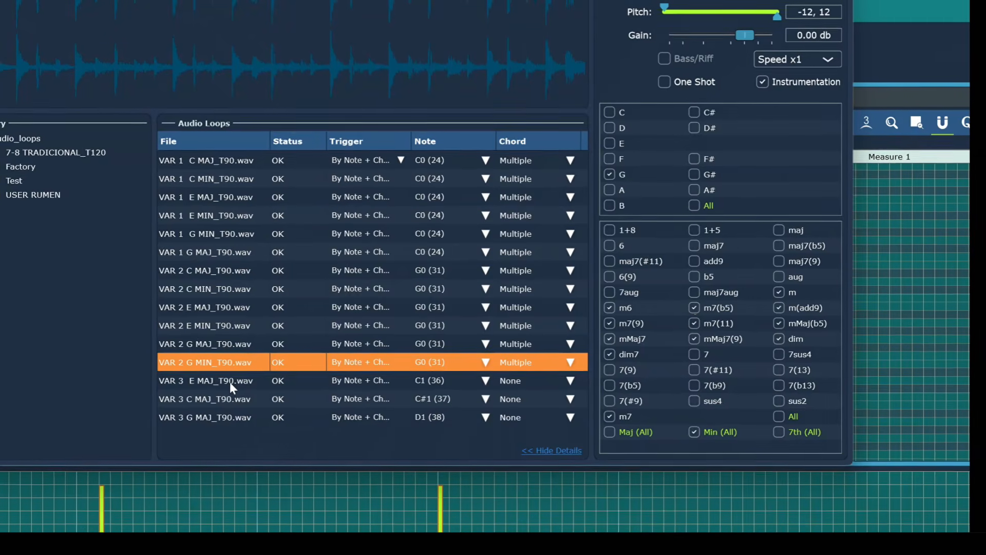
left_click(230, 382)
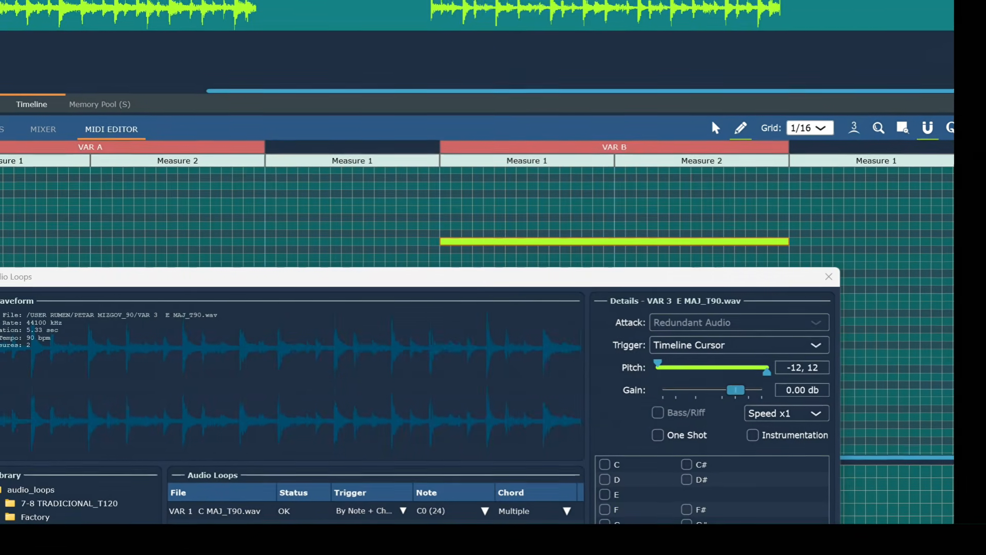
Append a 2-measure section named VAR C from the section bar's menu, then reopen Audio Loops.
right_click(374, 2)
left_click(425, 74)
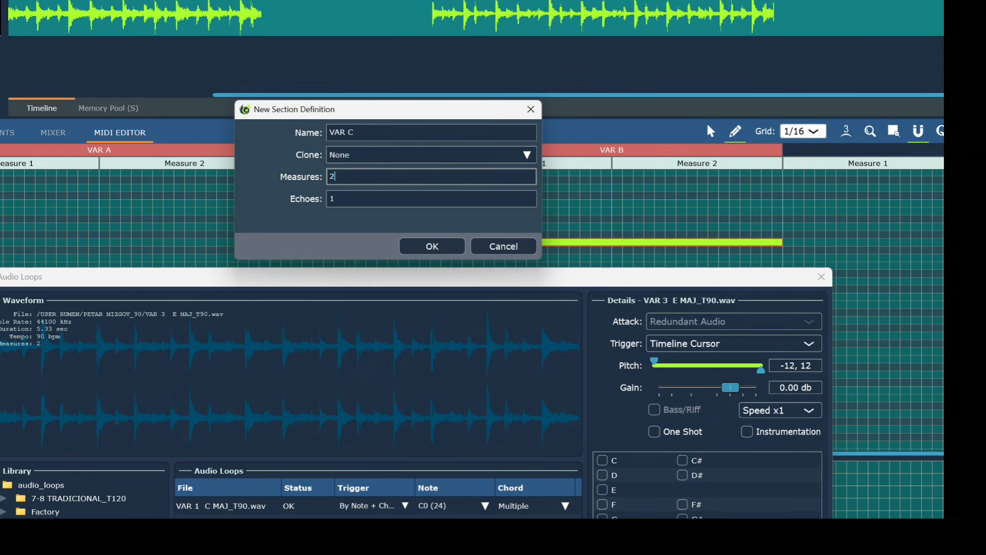
left_click(433, 247)
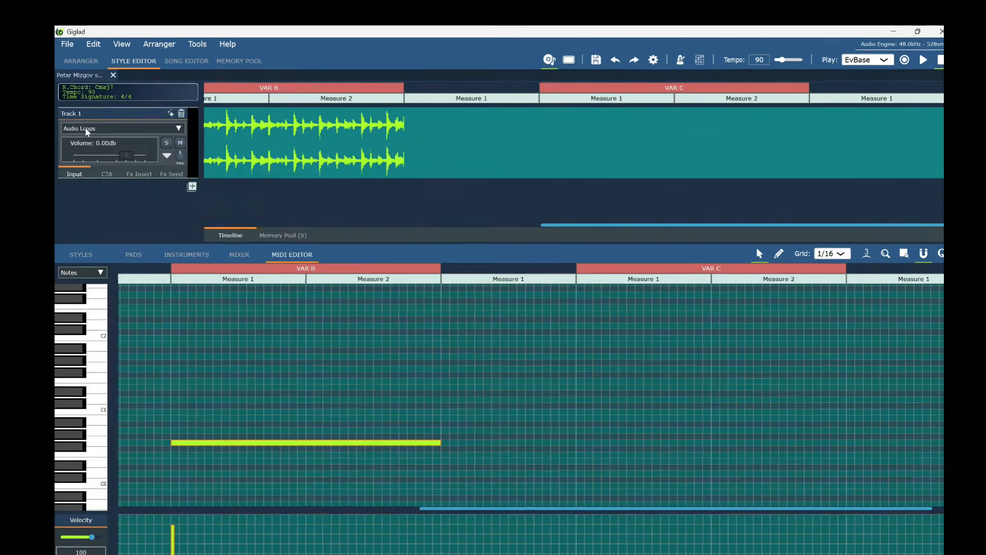
left_click(89, 130)
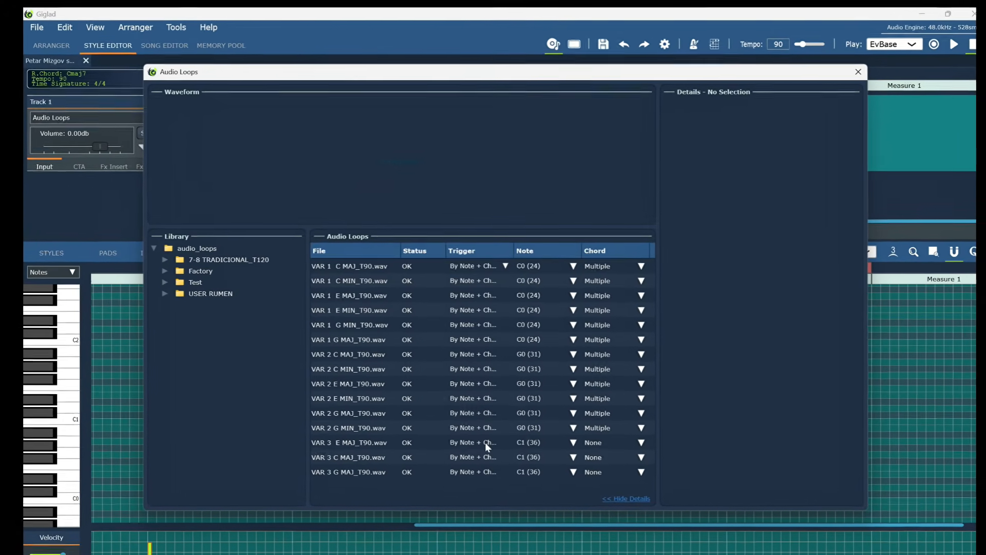
Set the VAR 3 E MAJ loop's trigger note to A0 (33).
left_click(365, 445)
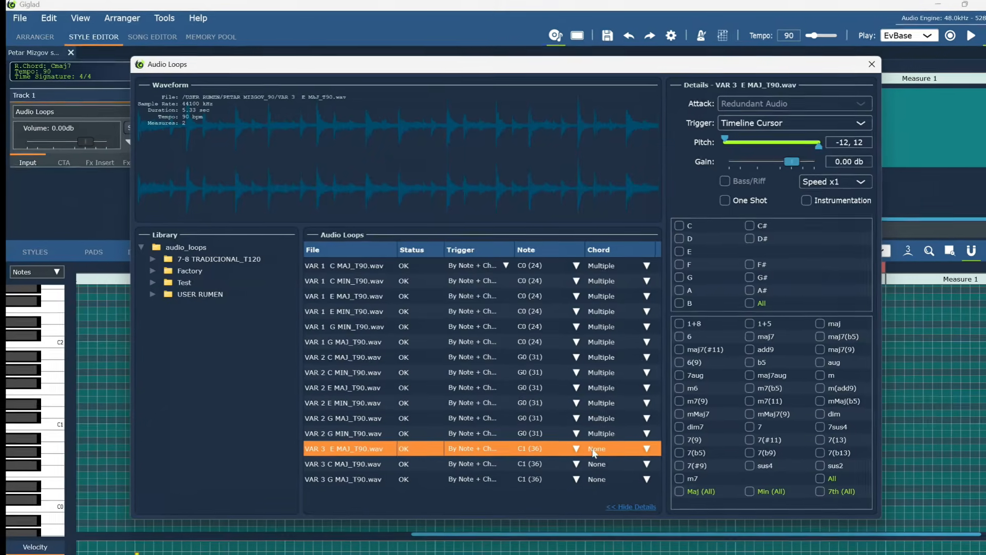
left_click(575, 447)
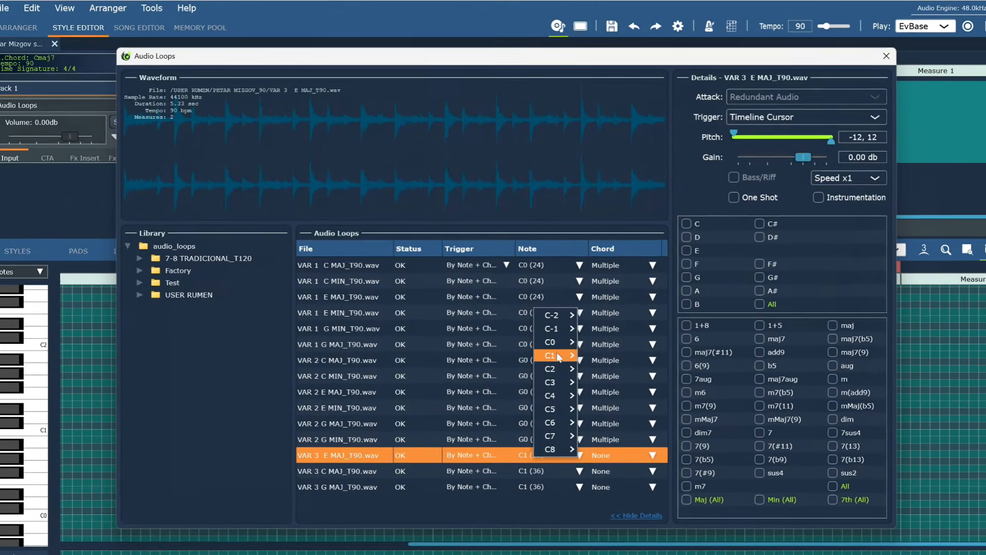
mouse_move(550, 341)
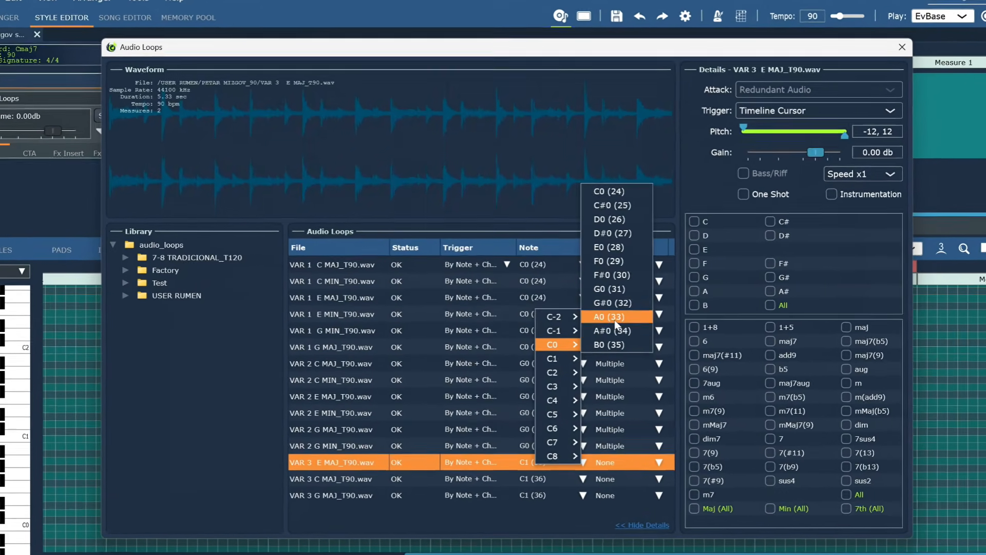
left_click(608, 316)
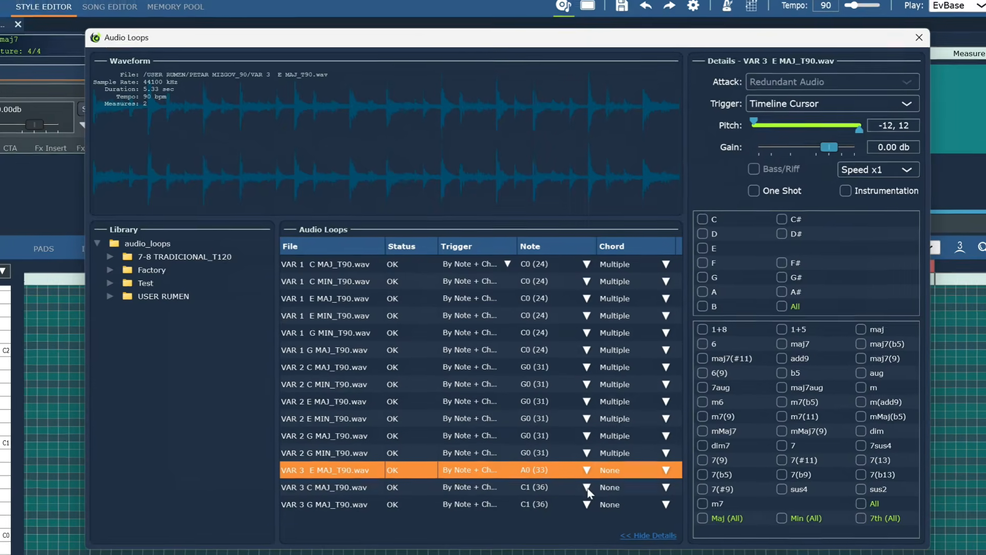
Set the VAR 3 C MAJ loop's trigger note to A0 (33), then confirm it stays A0.
left_click(588, 485)
mouse_move(562, 358)
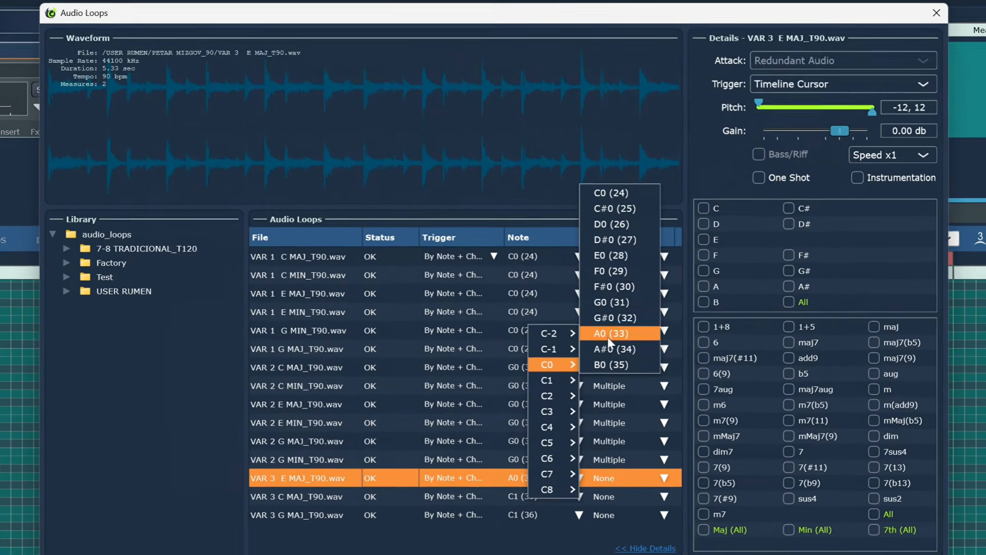
left_click(609, 337)
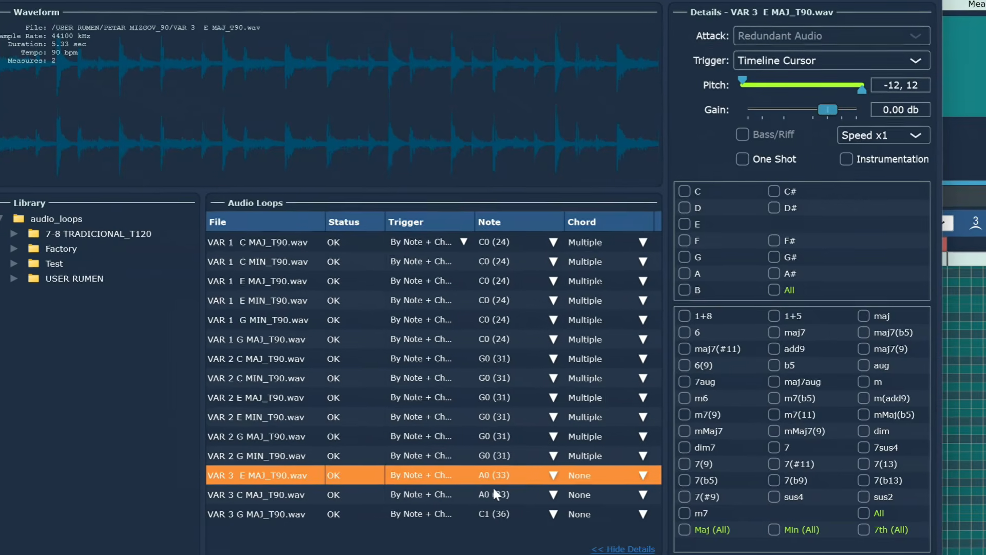
left_click(295, 495)
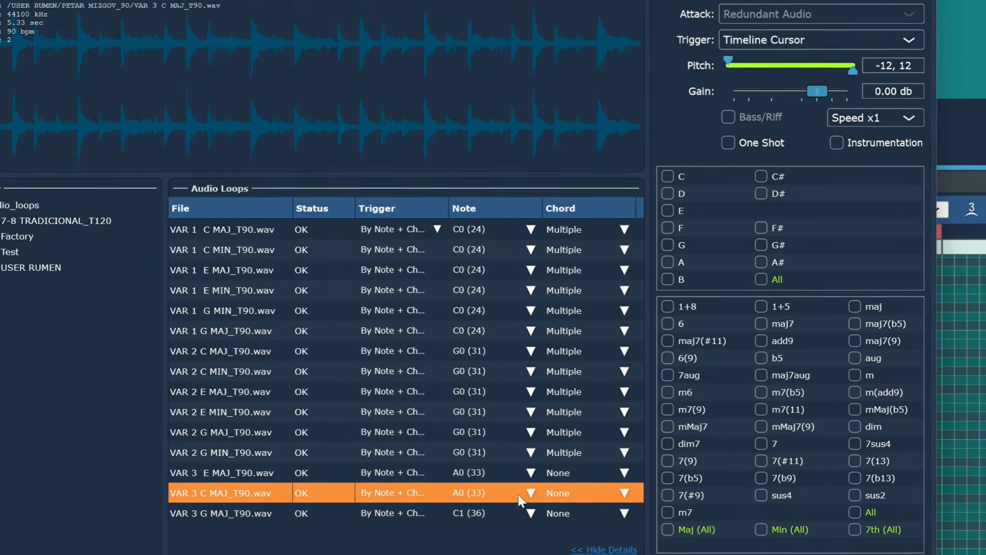
left_click(537, 493)
mouse_move(522, 361)
mouse_move(483, 341)
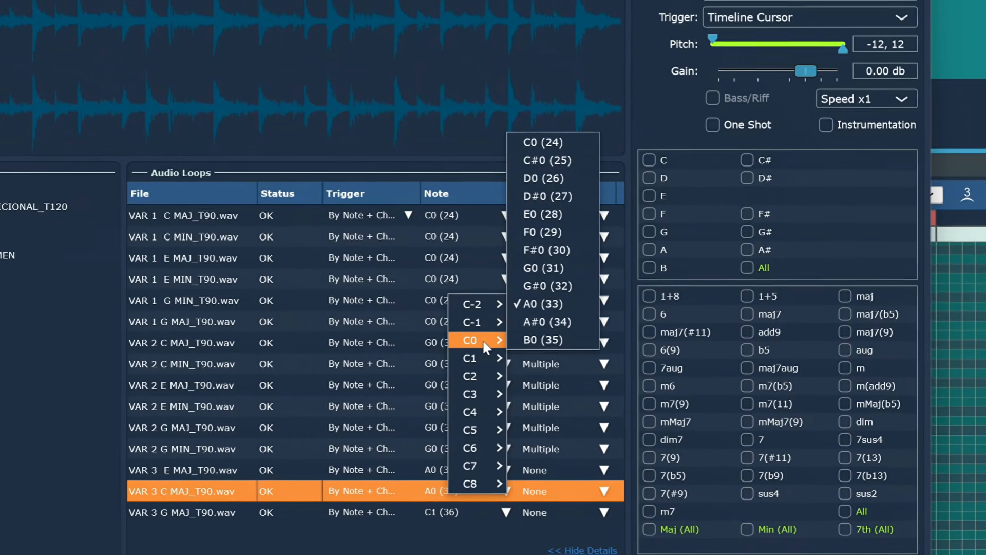
left_click(550, 305)
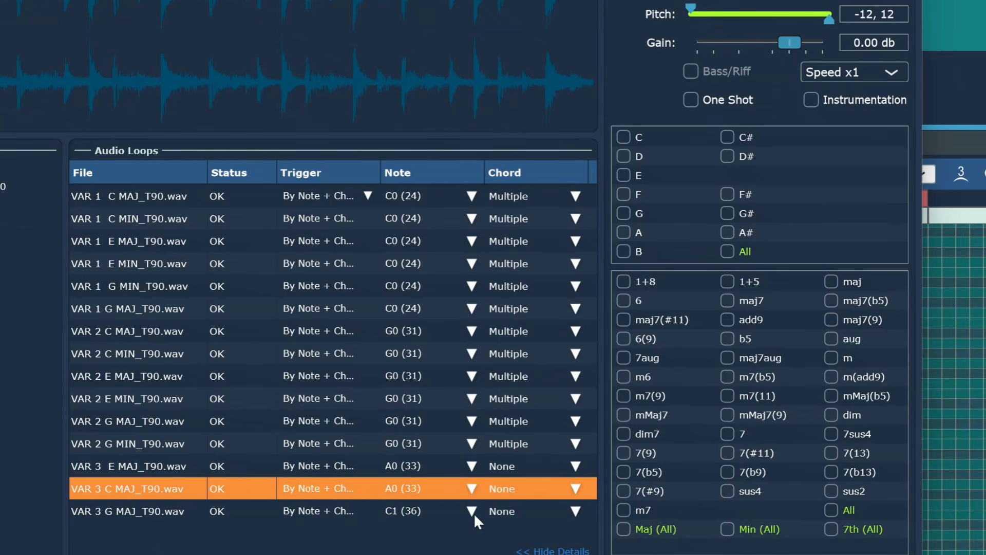
Set the VAR 3 G MAJ loop's trigger note to A0 (33).
left_click(471, 511)
mouse_move(441, 350)
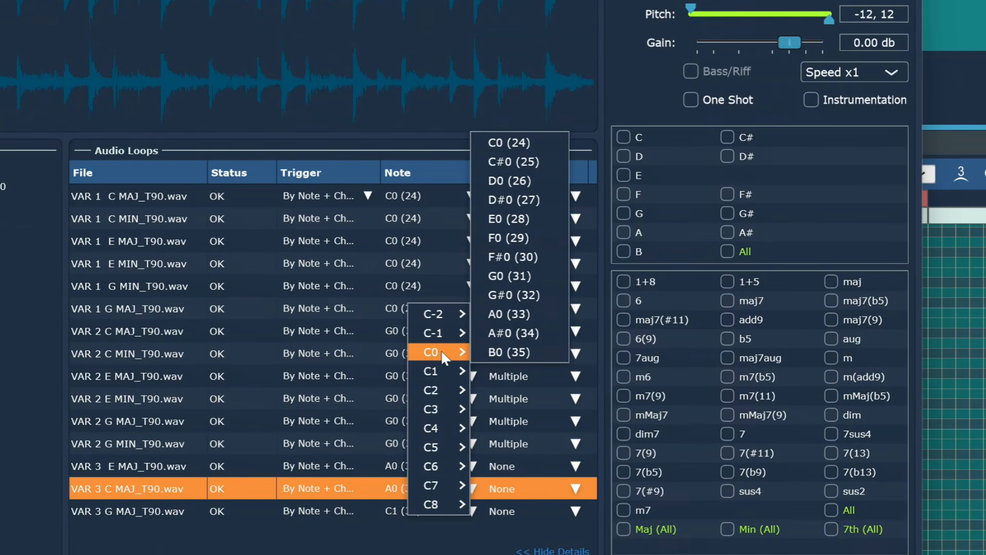
left_click(516, 314)
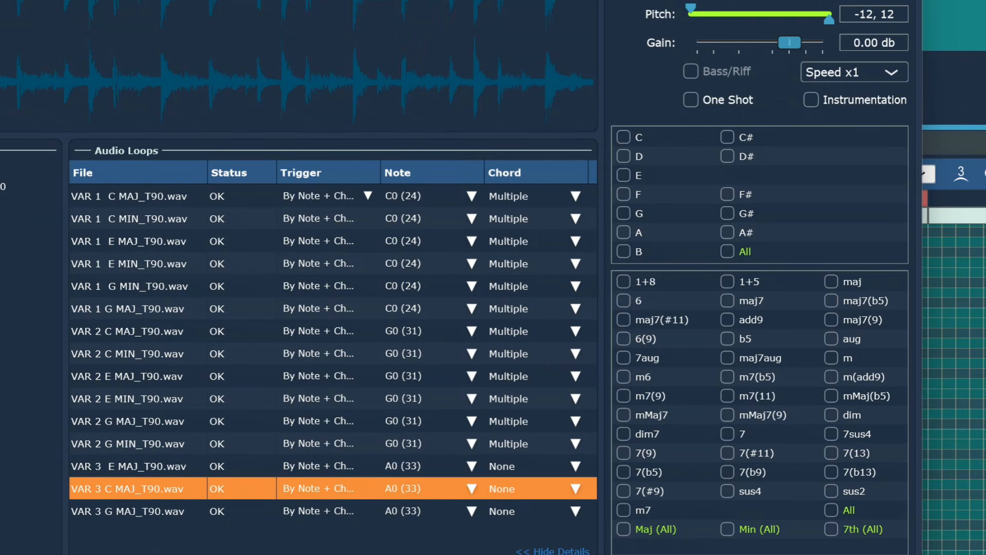
Configure the VAR 3 E MAJ, C MAJ and G MAJ loops, enabling all major chords for G MAJ.
left_click(136, 468)
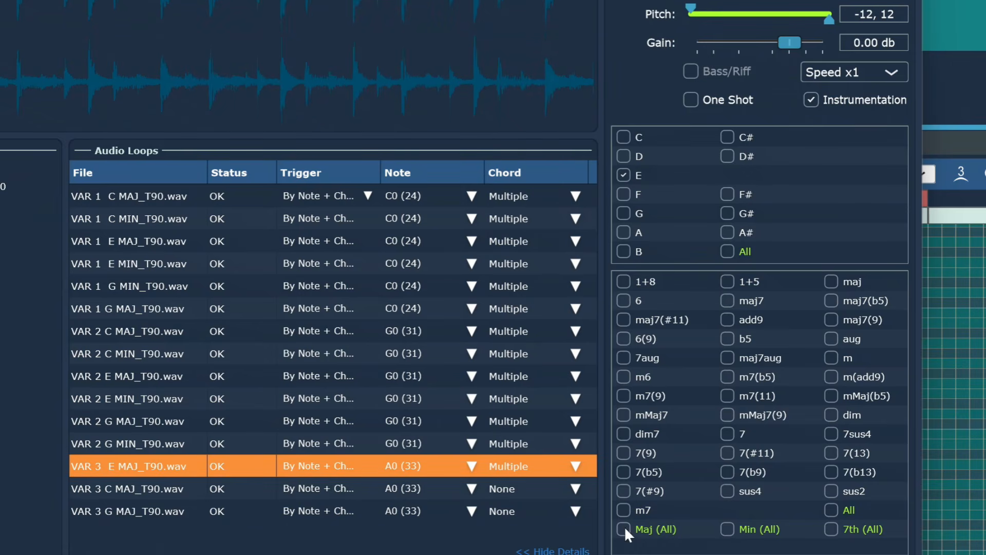
left_click(111, 491)
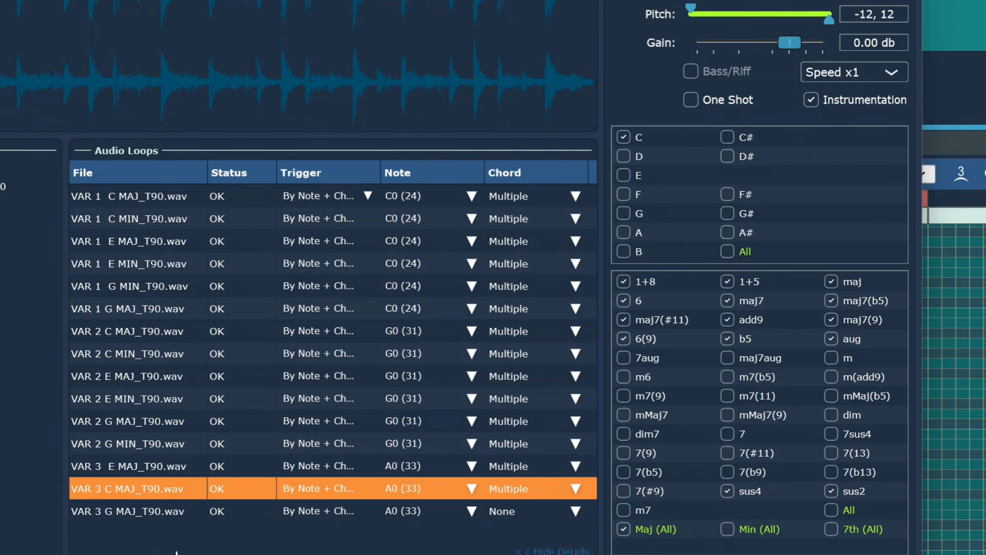
left_click(129, 514)
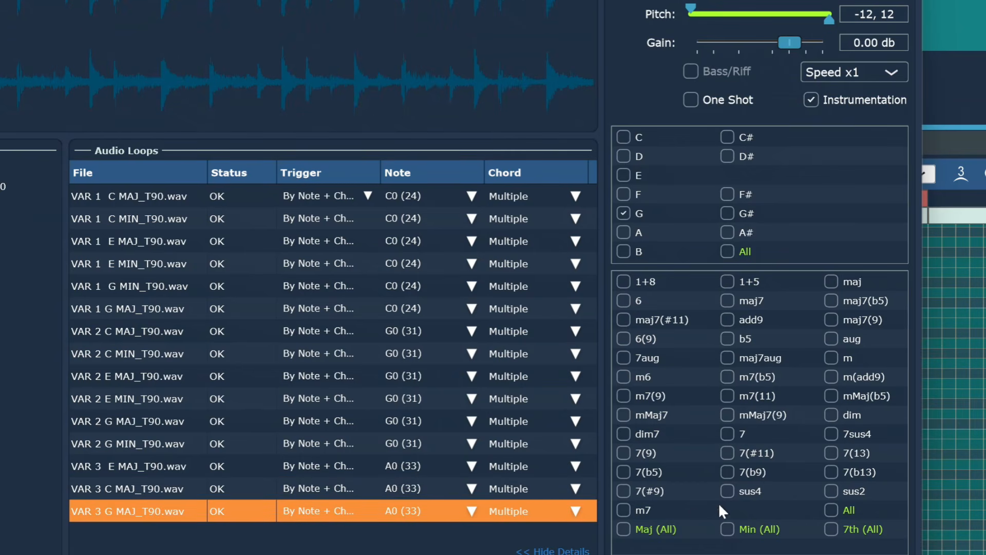
left_click(625, 528)
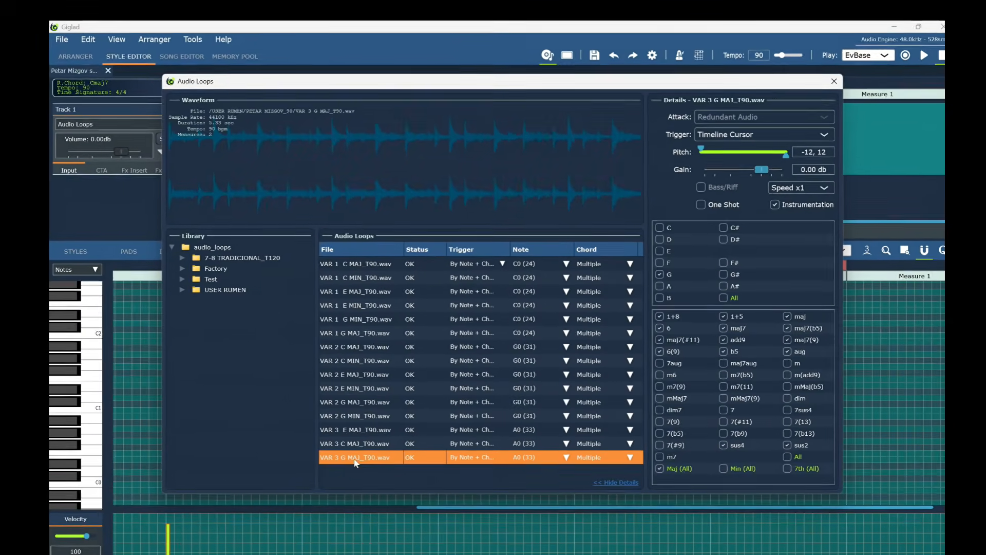
Expand the 90 BPM loops folder in the library and select the VAR 1 E MIN file.
left_click(180, 289)
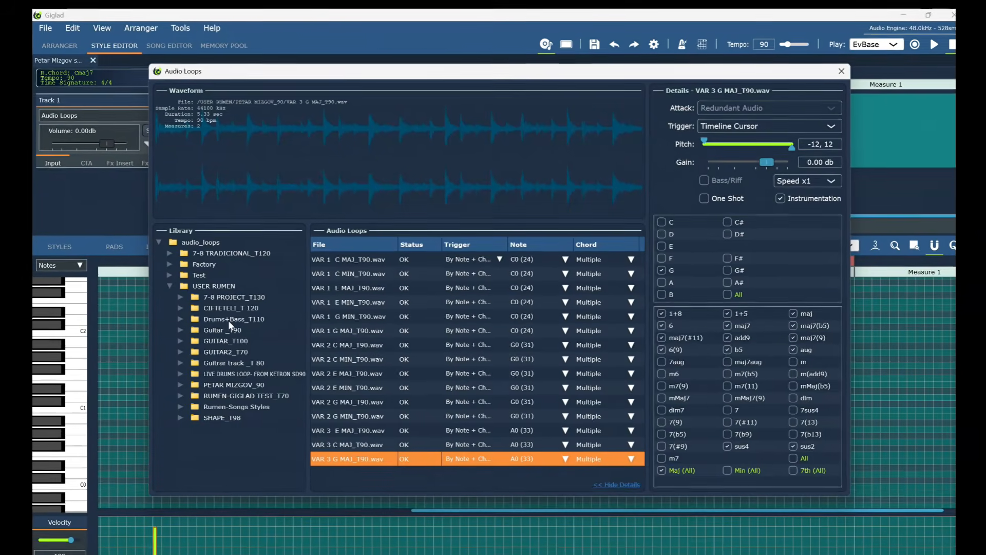
left_click(235, 387)
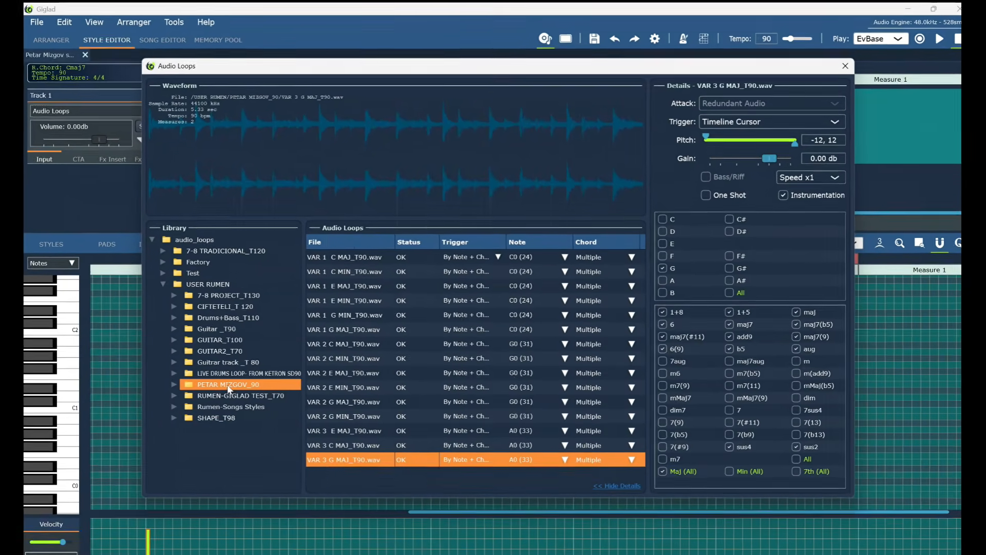
double_click(230, 387)
scroll(234, 359, "down", 3)
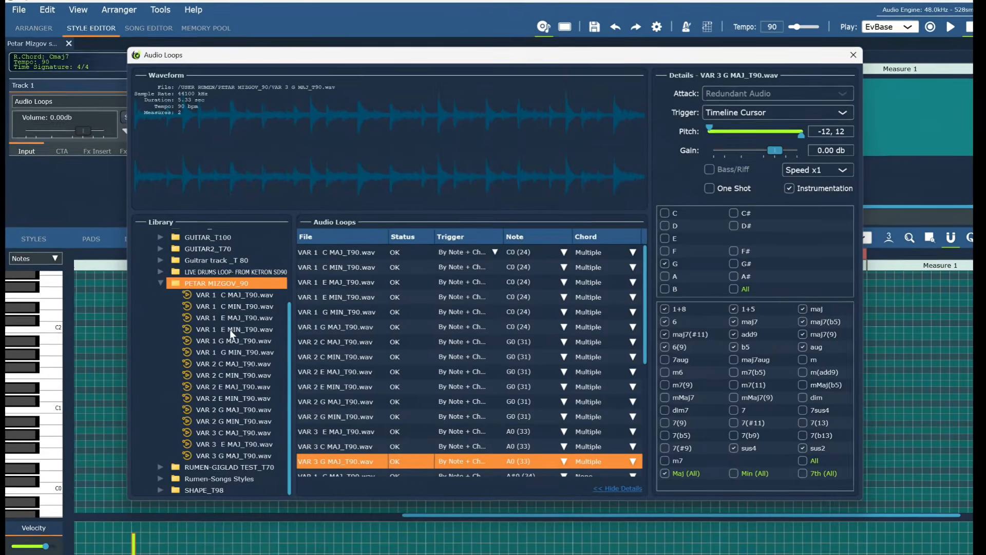
left_click(234, 330)
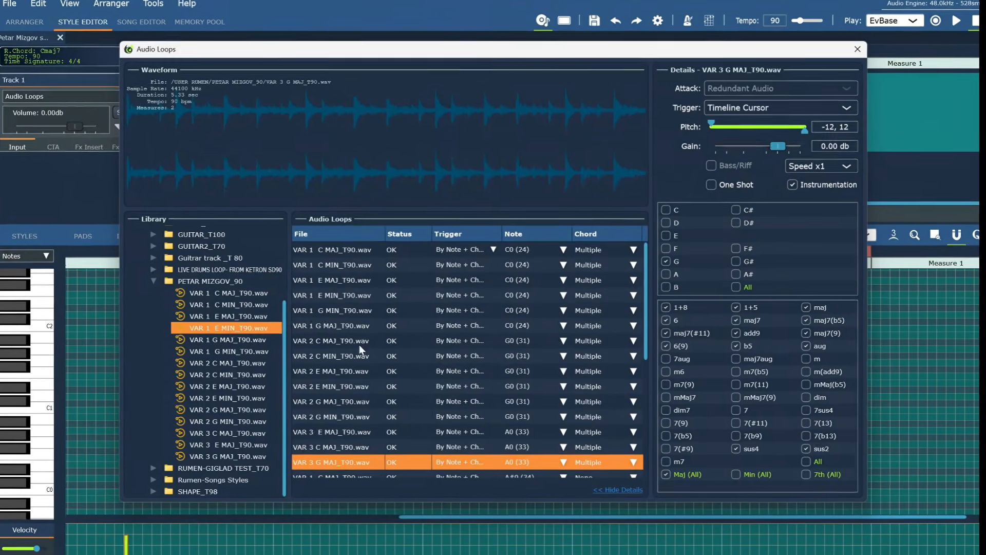
Select the VAR 1 C MAJ, E MAJ, G MIN, G MAJ and VAR 2 C MAJ loop entries.
scroll(394, 345, "down", 5)
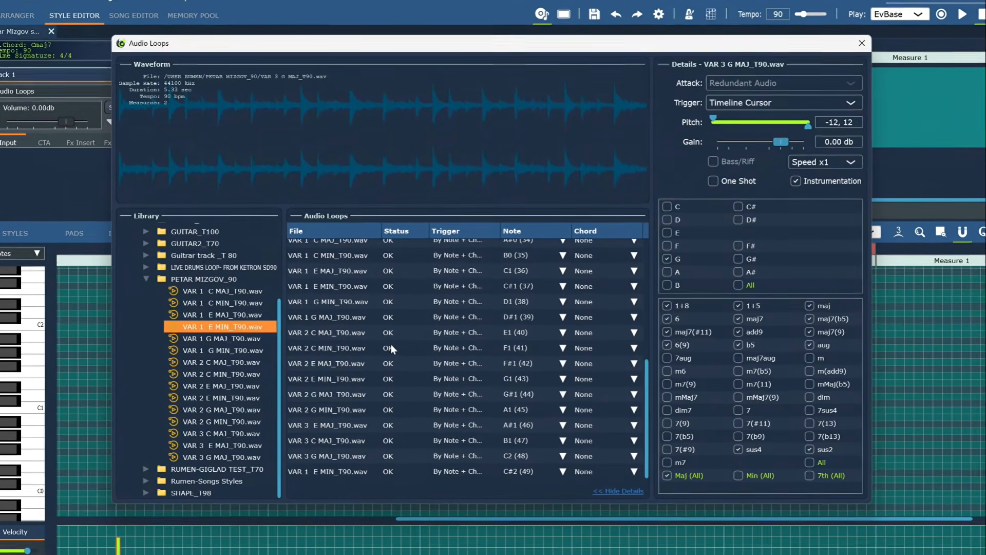
scroll(392, 344, "up", 5)
scroll(390, 344, "down", 1)
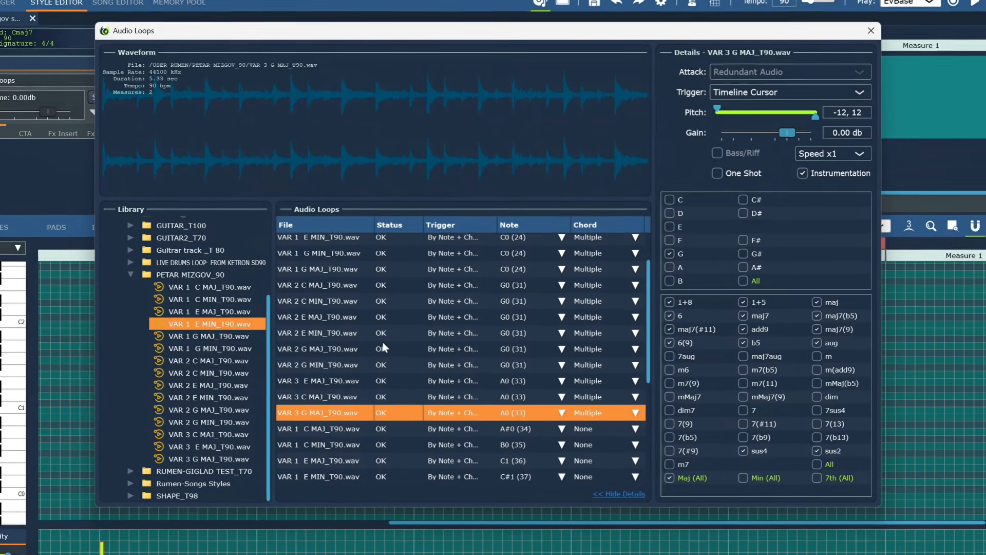
scroll(383, 342, "down", 1)
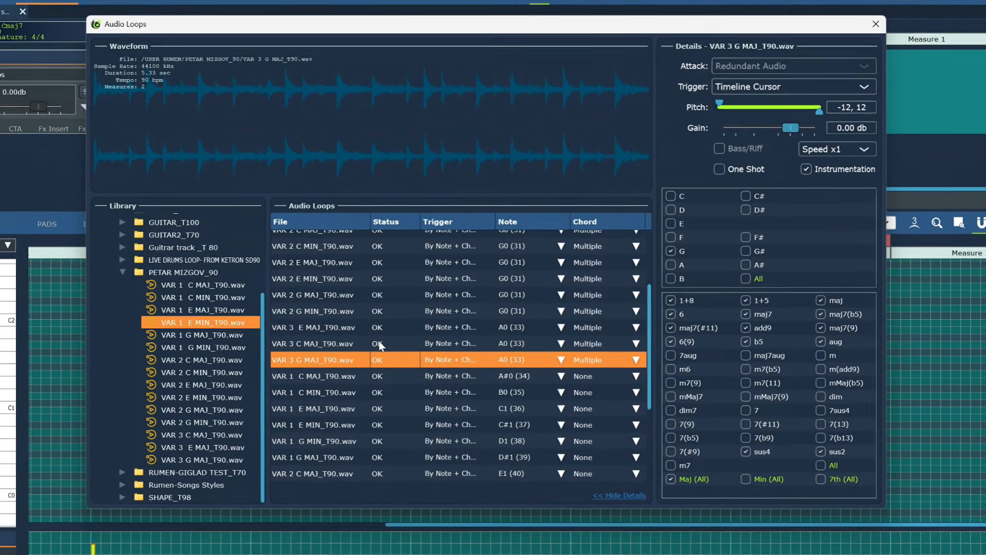
left_click(320, 381)
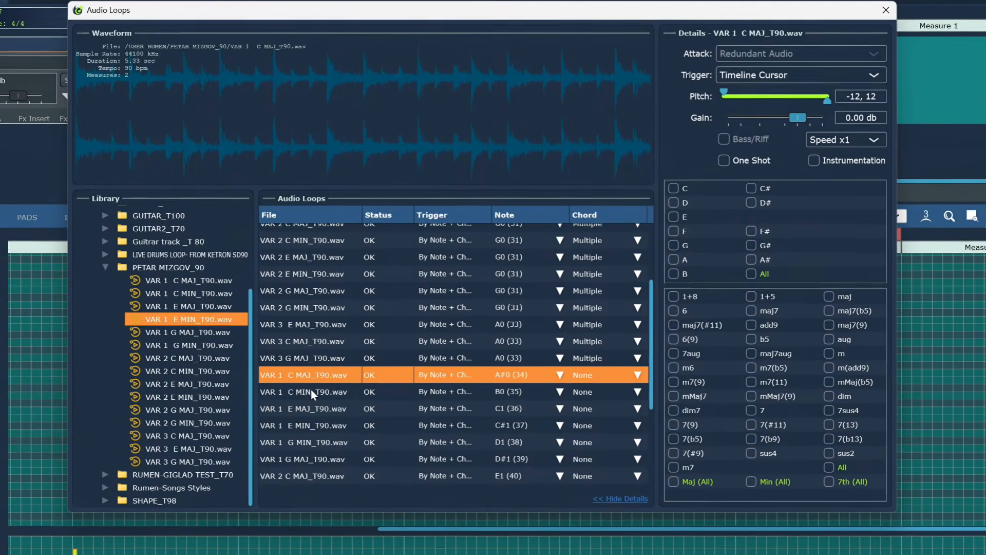
left_click(305, 408, "ctrl")
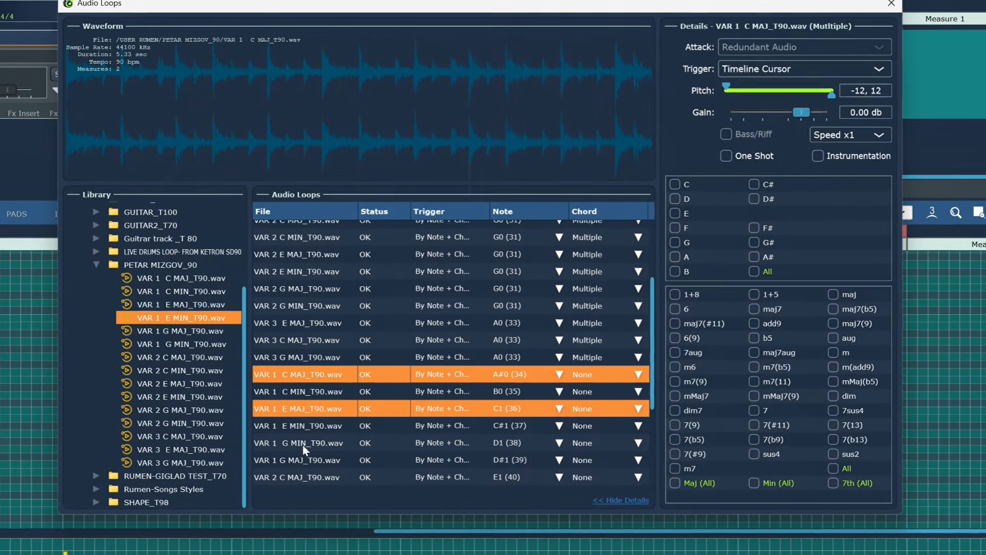
left_click(304, 443, "ctrl")
scroll(302, 421, "down", 3)
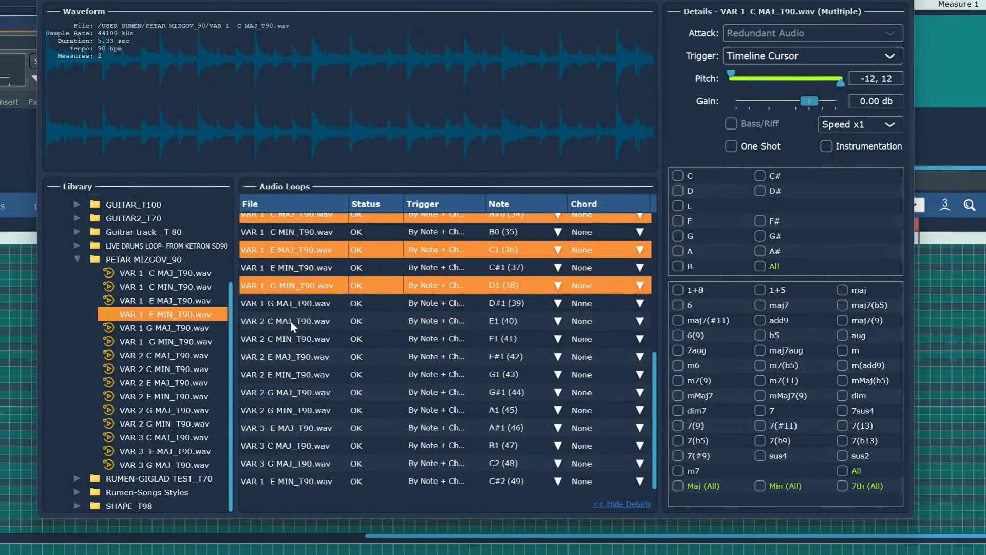
left_click(293, 307, "ctrl")
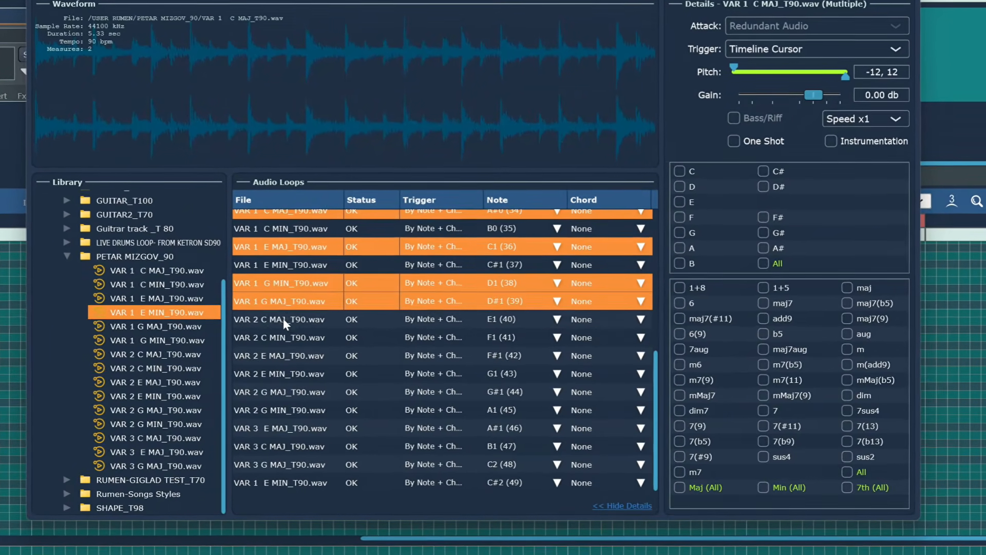
left_click(282, 320, "ctrl")
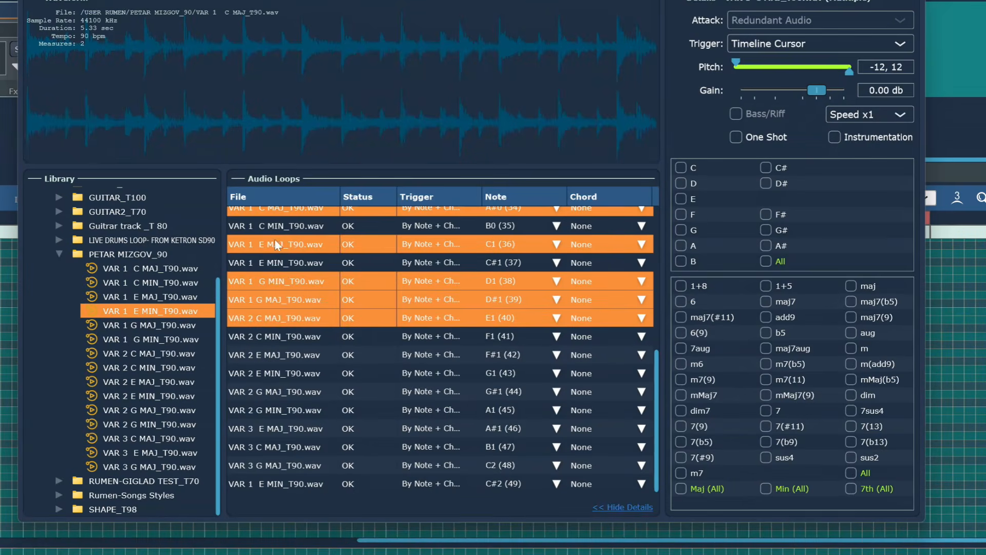
Add VAR 2 C MIN, E MAJ, E MIN, G MAJ, all VAR 3 loops and VAR 1 E MIN to the selection.
scroll(347, 321, "up", 2)
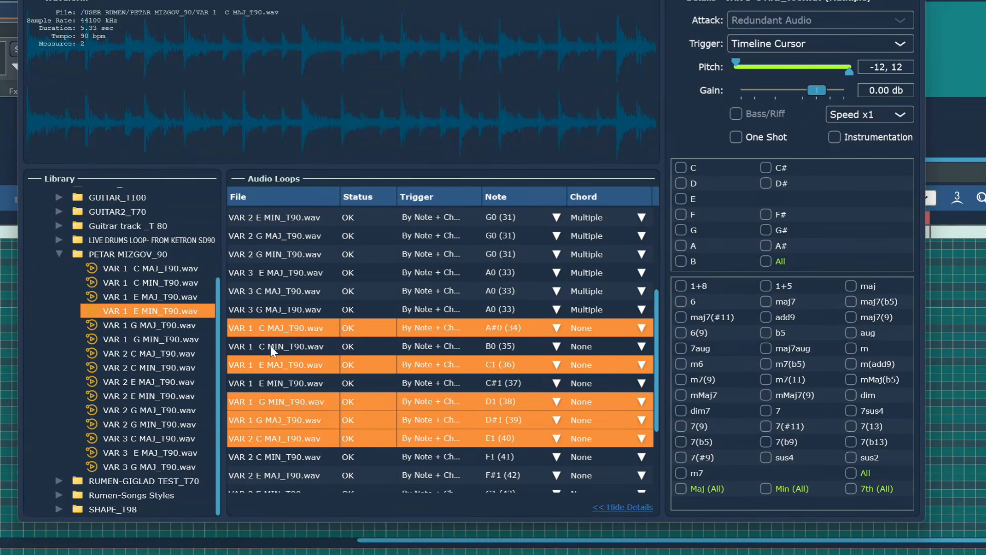
scroll(298, 358, "down", 2)
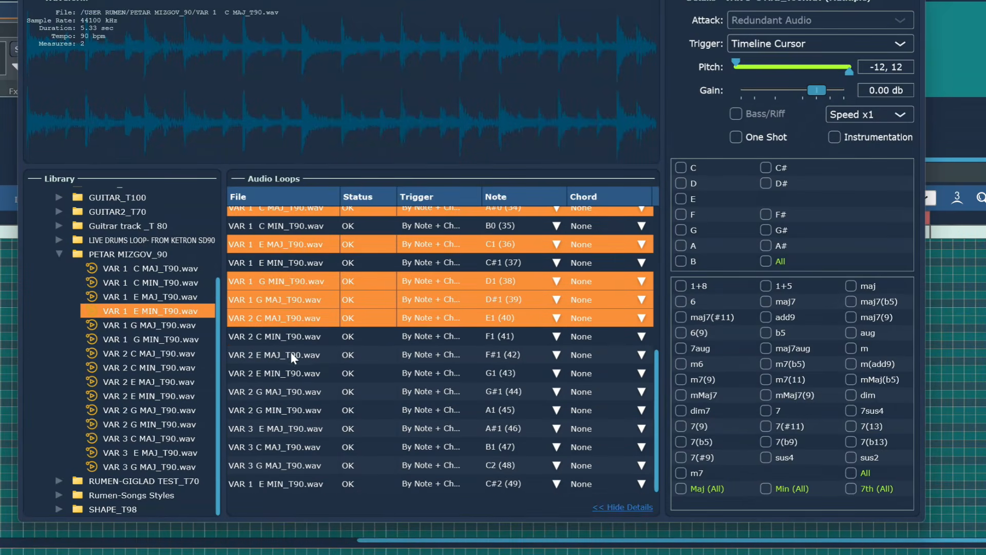
left_click(276, 336, "ctrl")
left_click(276, 354, "ctrl")
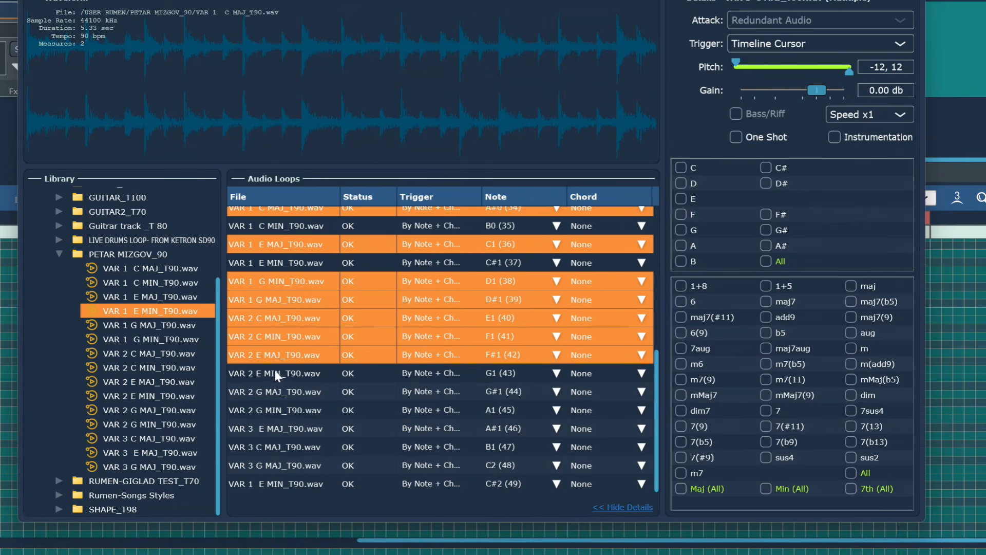
left_click(275, 372, "ctrl")
left_click(276, 390, "ctrl")
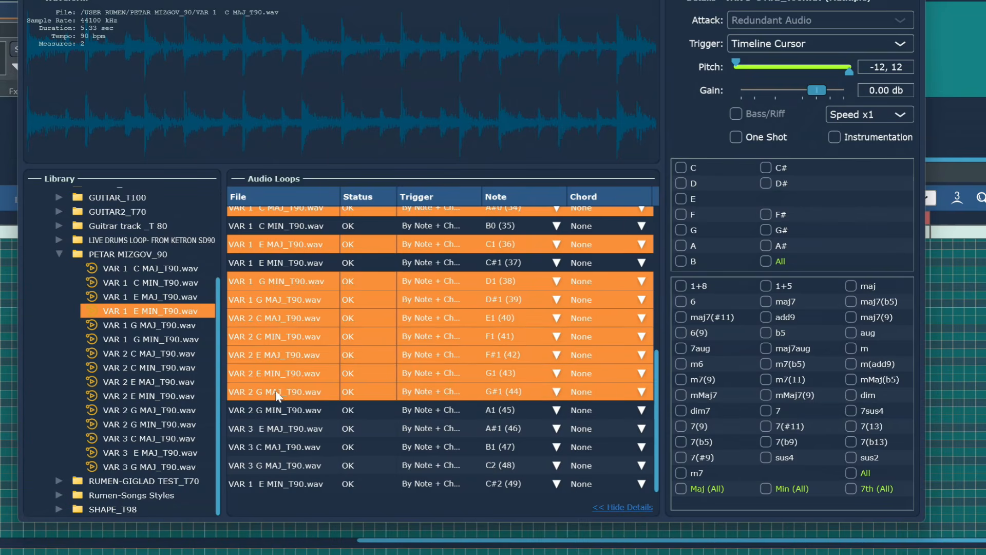
left_click(268, 428, "ctrl")
left_click(277, 446, "ctrl")
left_click(276, 466, "ctrl")
left_click(277, 484, "ctrl")
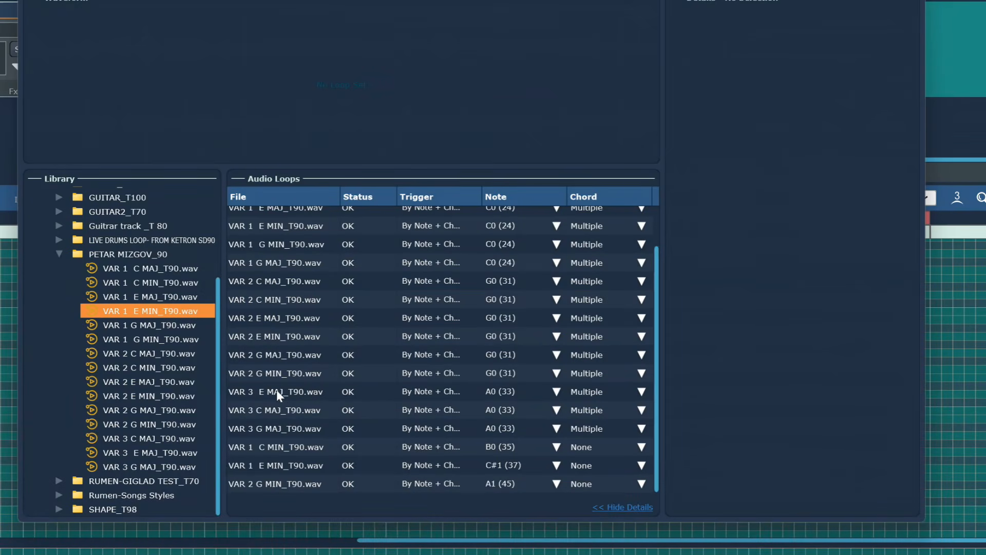
Set the VAR 1 C MIN and E MIN loops' trigger note to A0 (33).
left_click(327, 442)
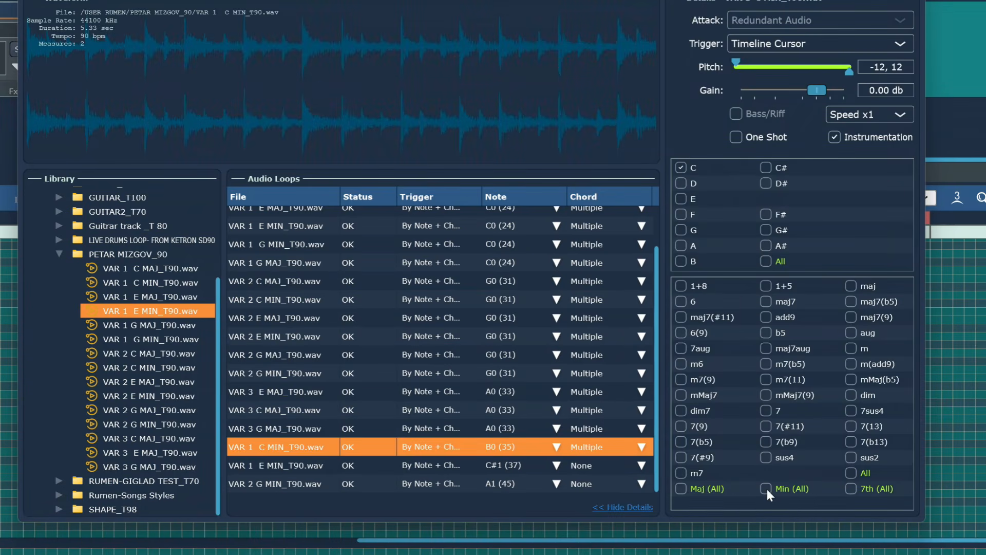
left_click(556, 449)
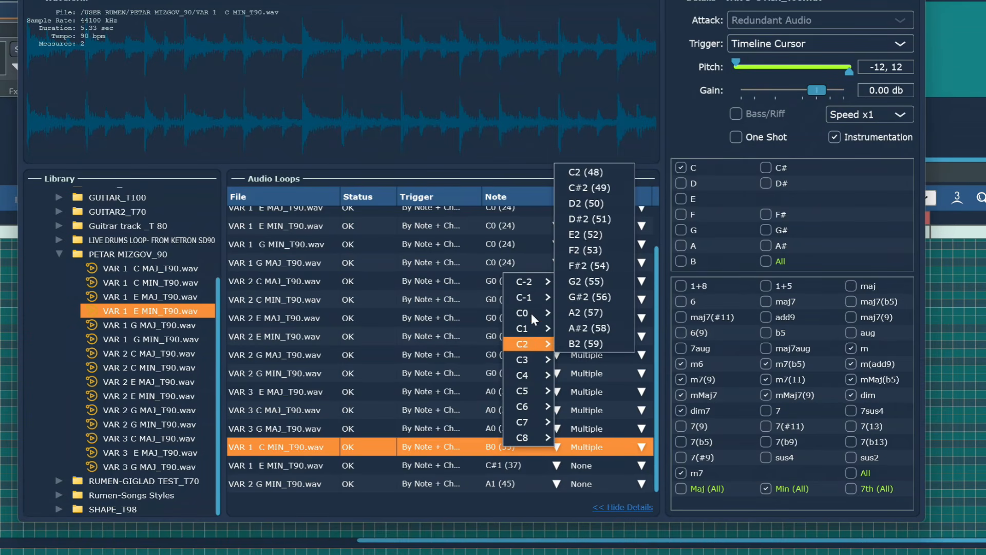
left_click(576, 283)
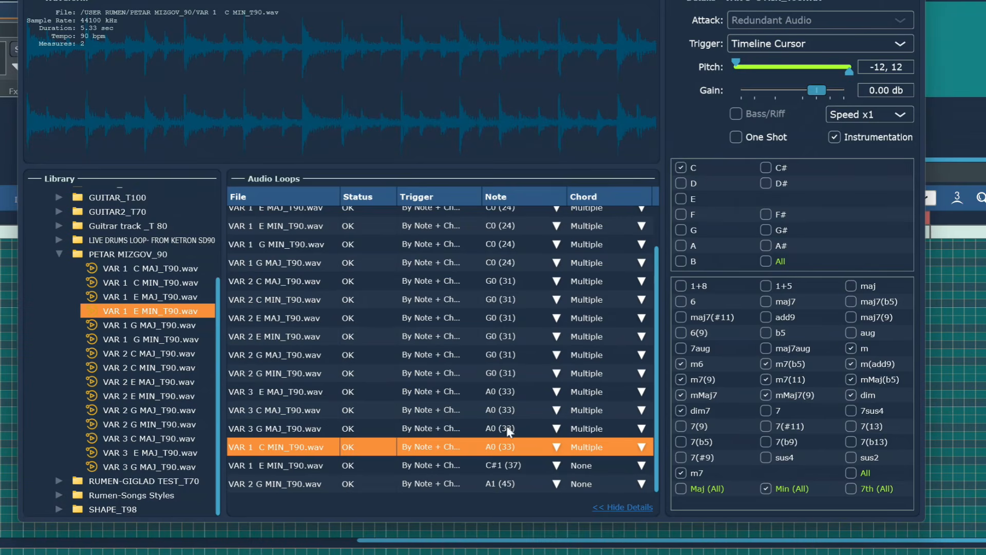
left_click(282, 466)
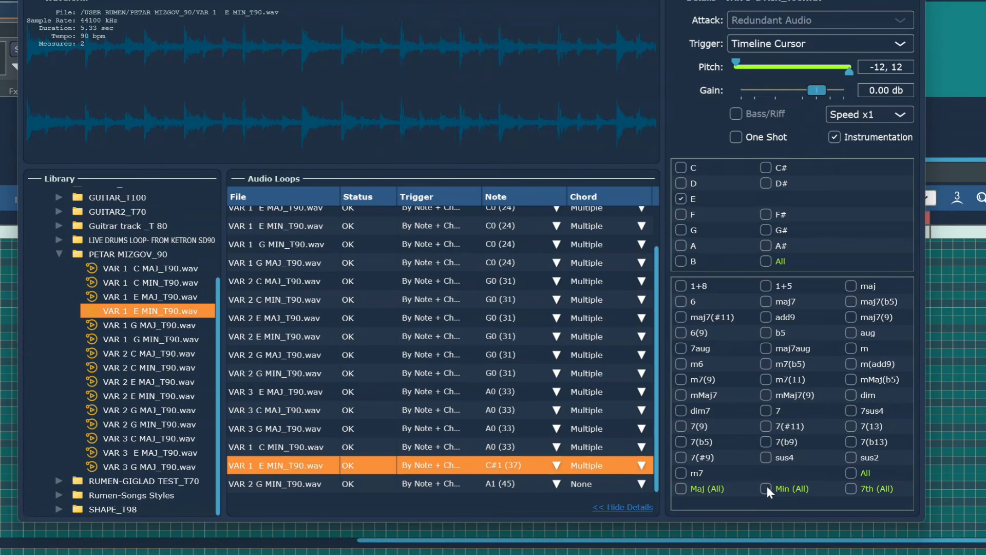
left_click(557, 466)
mouse_move(525, 334)
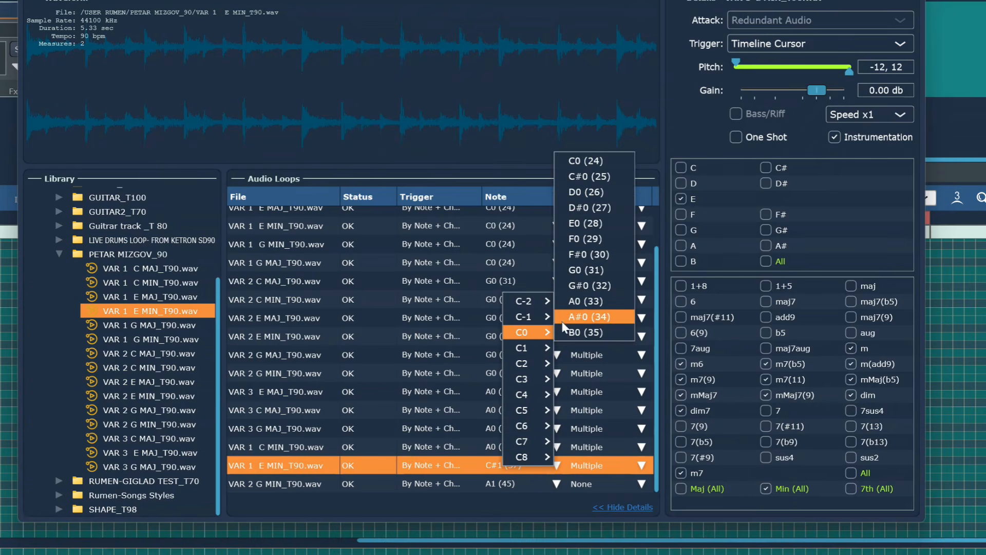
left_click(580, 302)
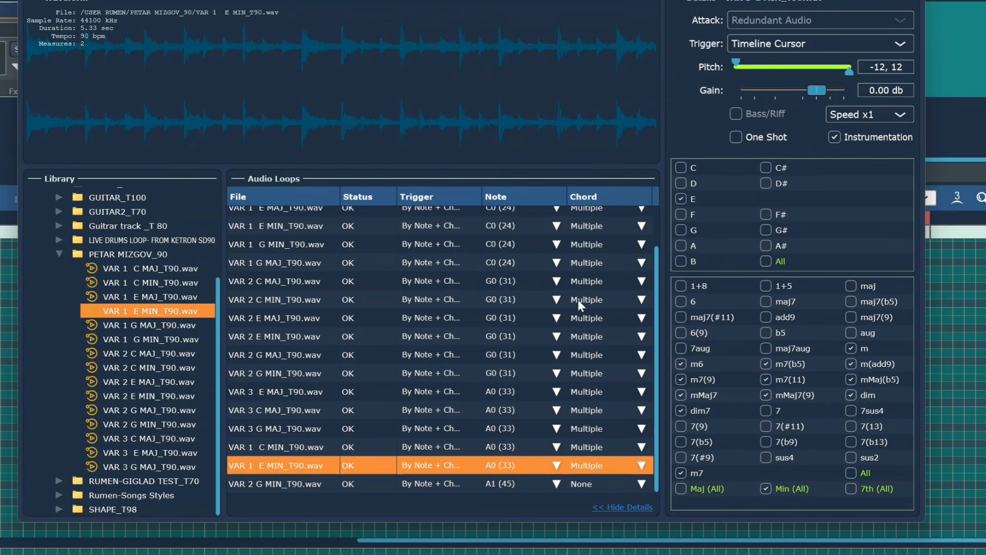
Enable all minor chords for VAR 2 G MIN and draw a trigger note across both VAR C measures.
left_click(300, 484)
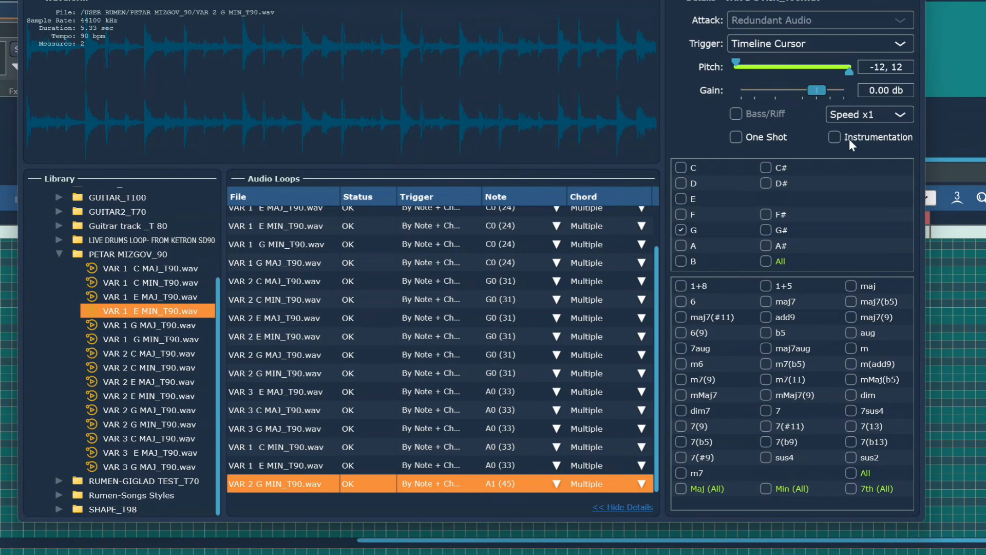
left_click(766, 489)
left_click(556, 484)
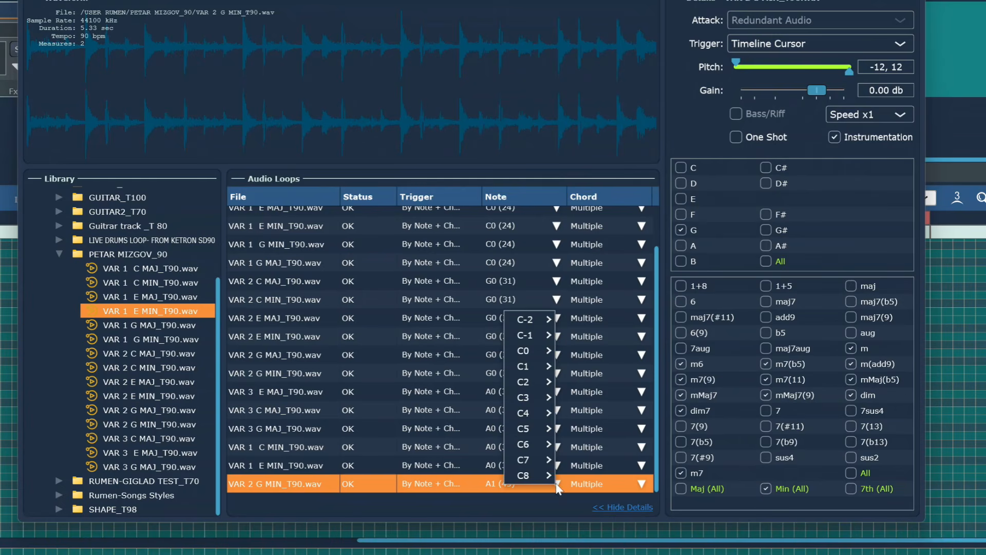
mouse_move(529, 354)
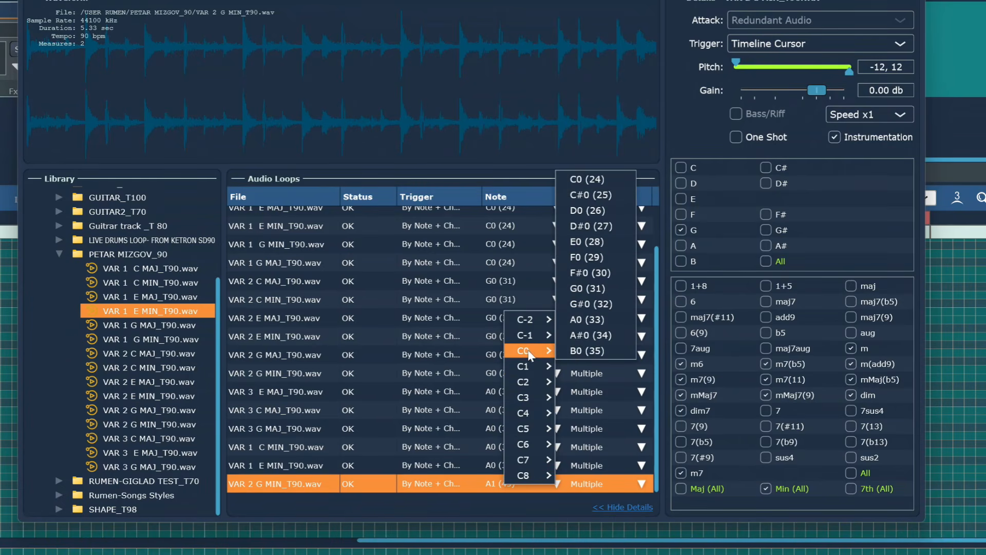
left_click_drag(575, 368, 840, 374)
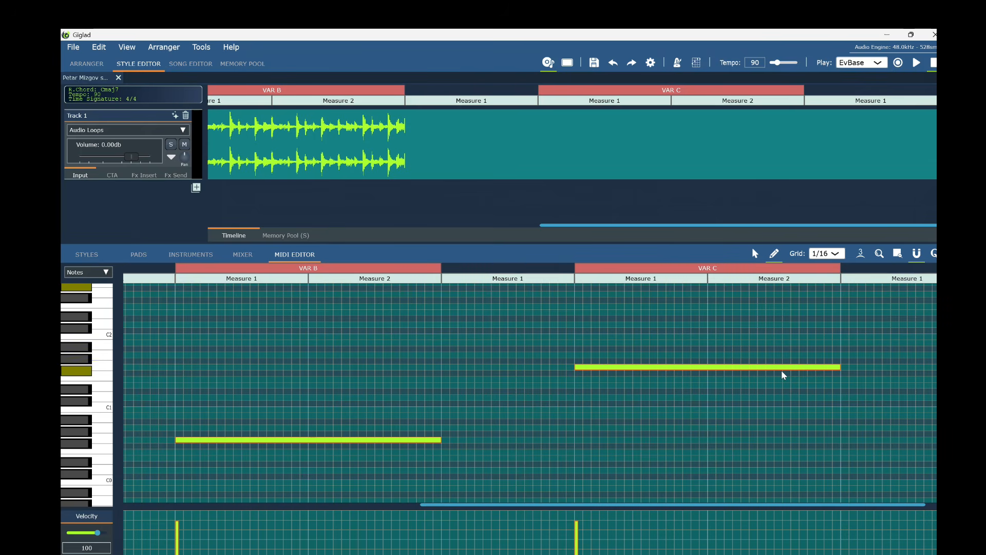
Move the VAR C trigger note to a lower pitch and cue the VAR A section.
left_click(755, 253)
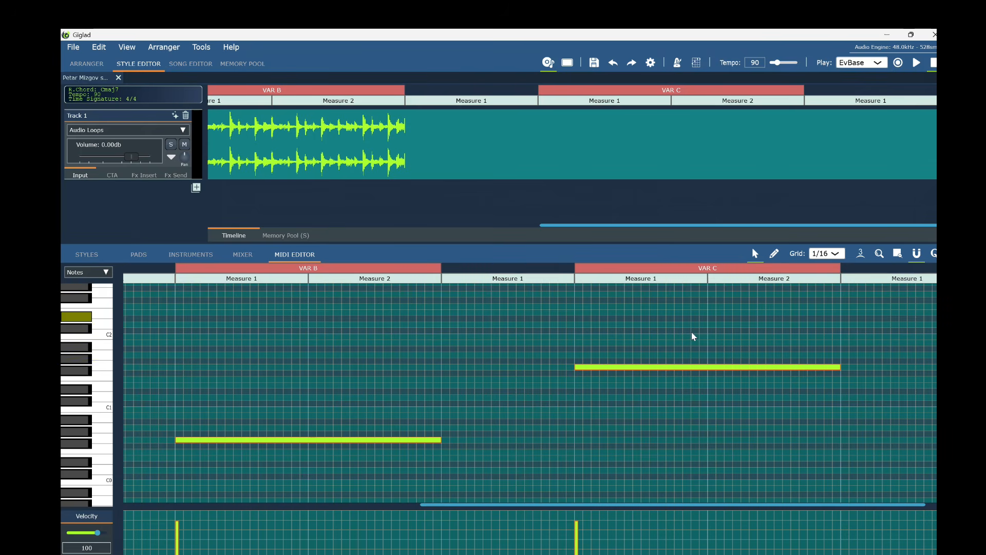
scroll(692, 336, "down", 3)
scroll(690, 345, "up", 1)
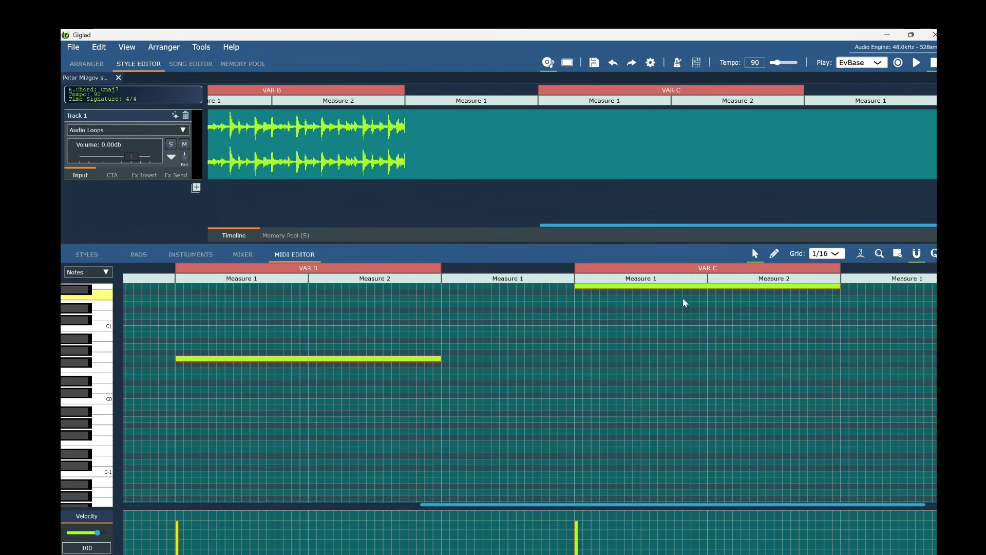
left_click_drag(675, 287, 672, 350)
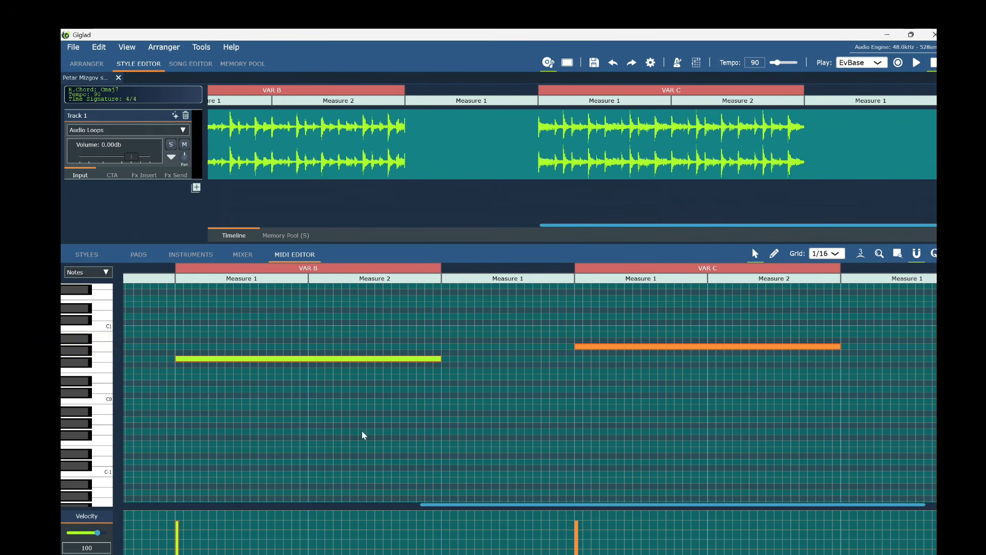
left_click_drag(543, 502, 255, 508)
left_click_drag(674, 225, 366, 235)
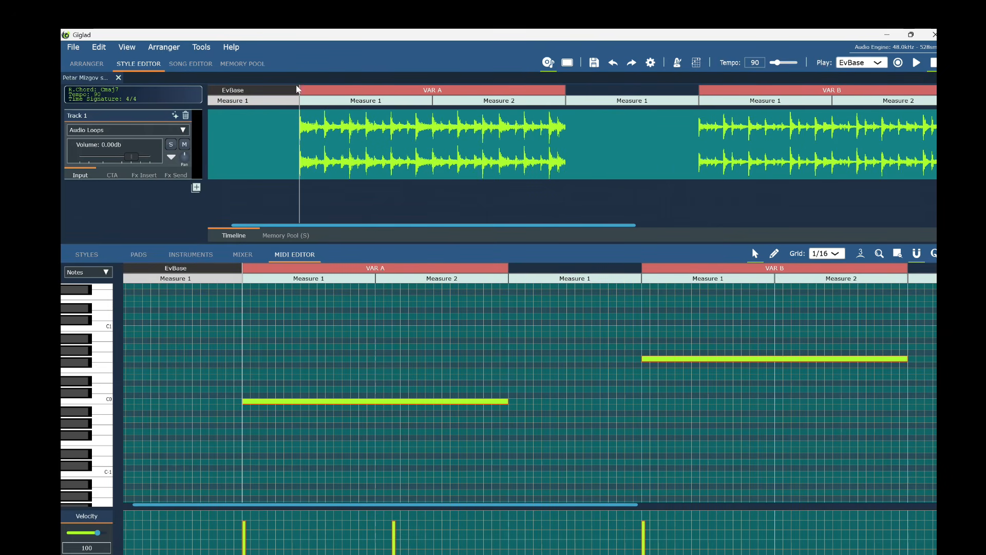
left_click(301, 91)
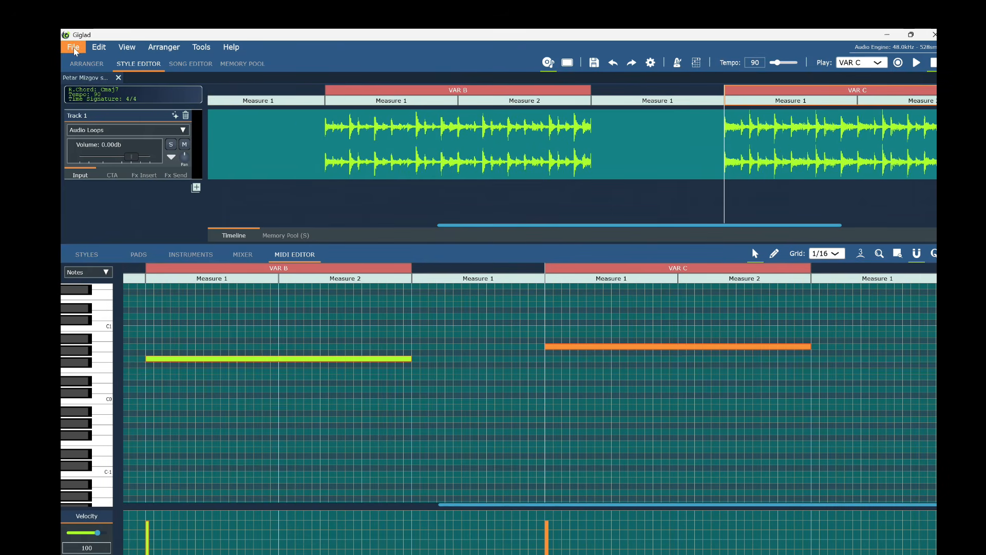
Save the style file and go to the Arranger.
left_click(74, 47)
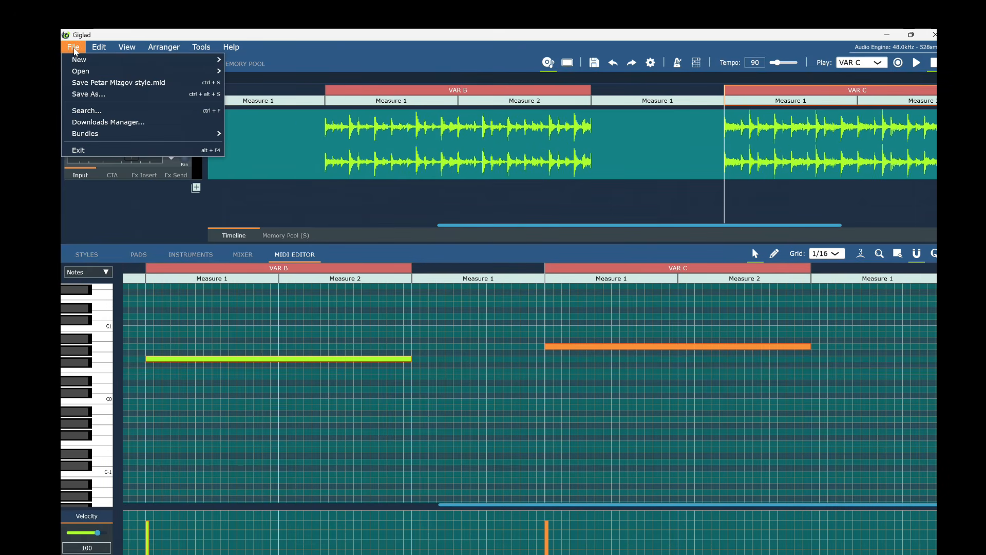
left_click(118, 82)
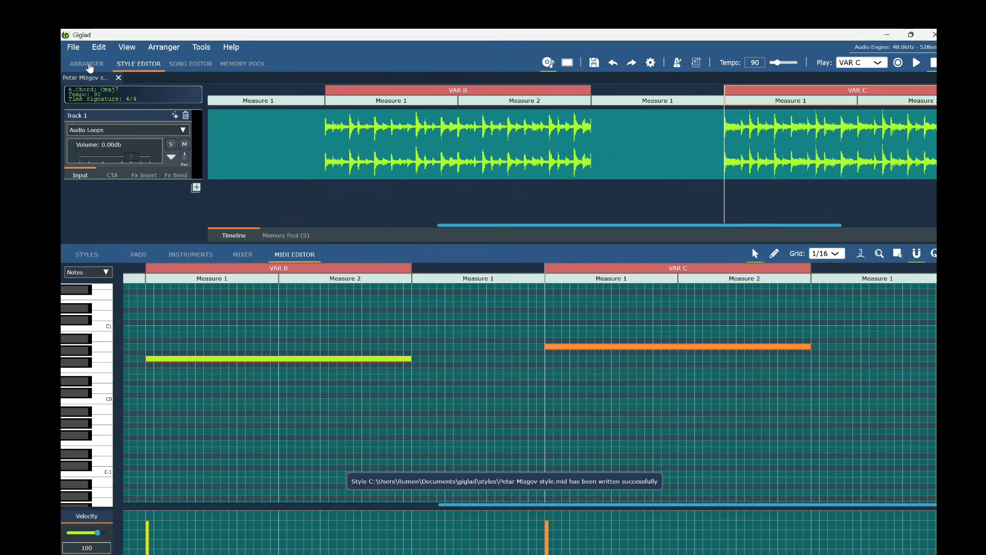
left_click(87, 63)
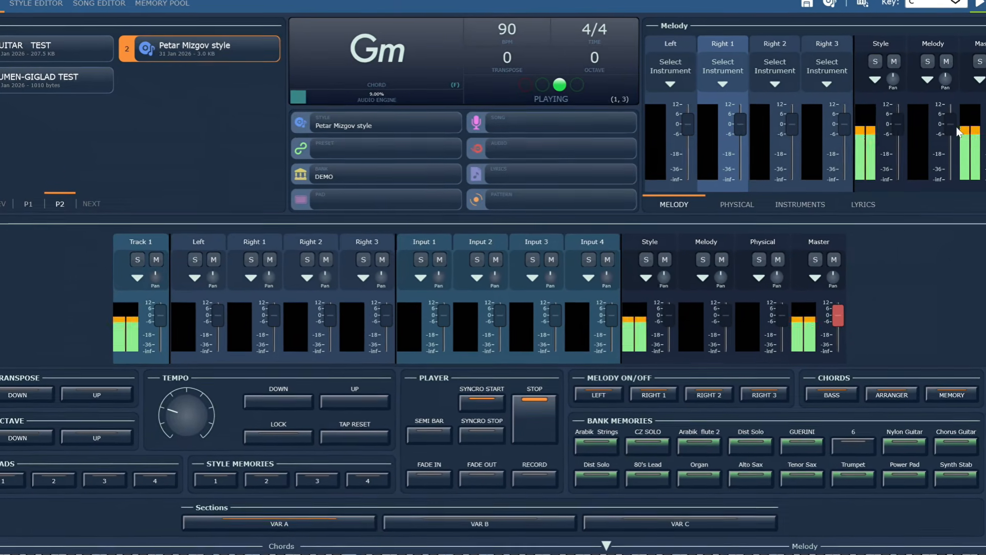
Switch the playing style to its VAR B section while the Gm chord plays.
left_click(479, 526)
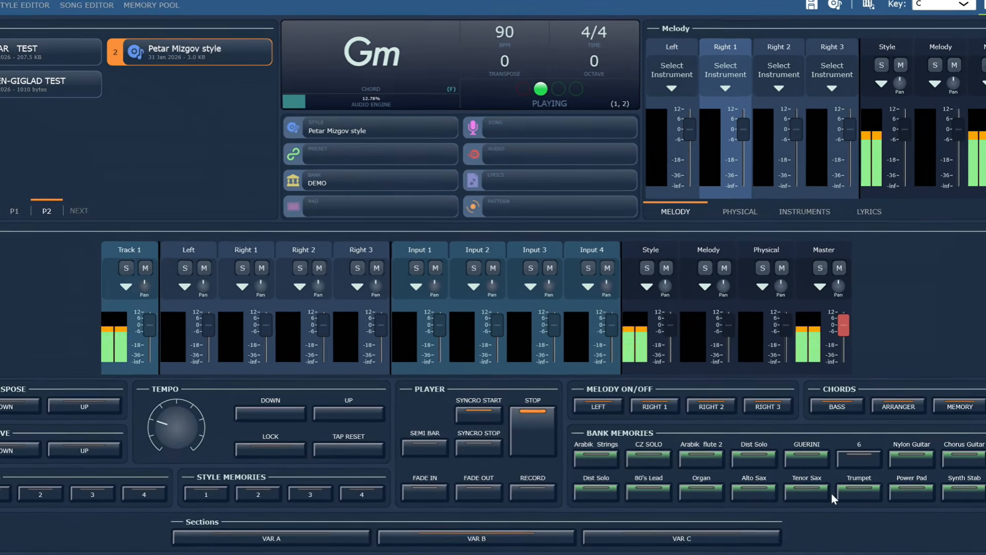